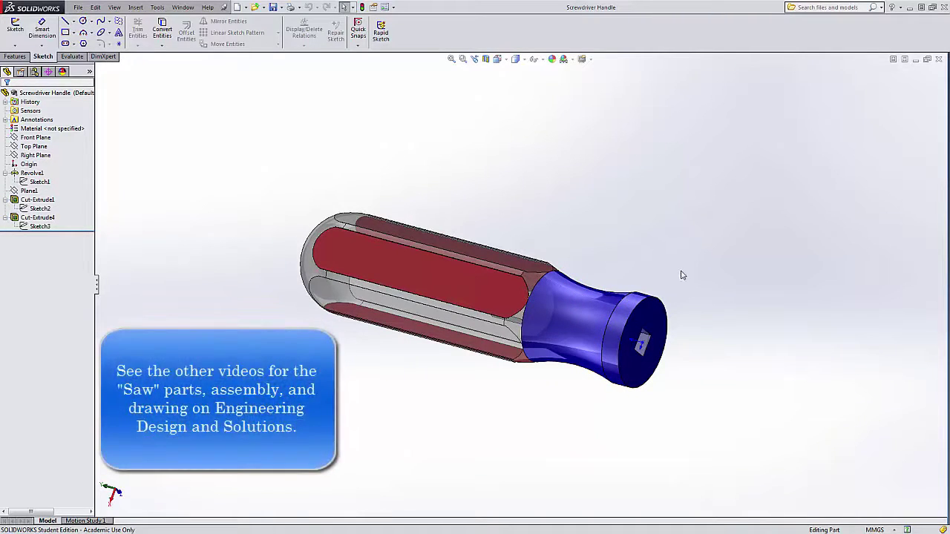
Step: Orbit the finished screwdriver handle through several orientations, including an end-on view
middle_click_drag(683, 275, 703, 281)
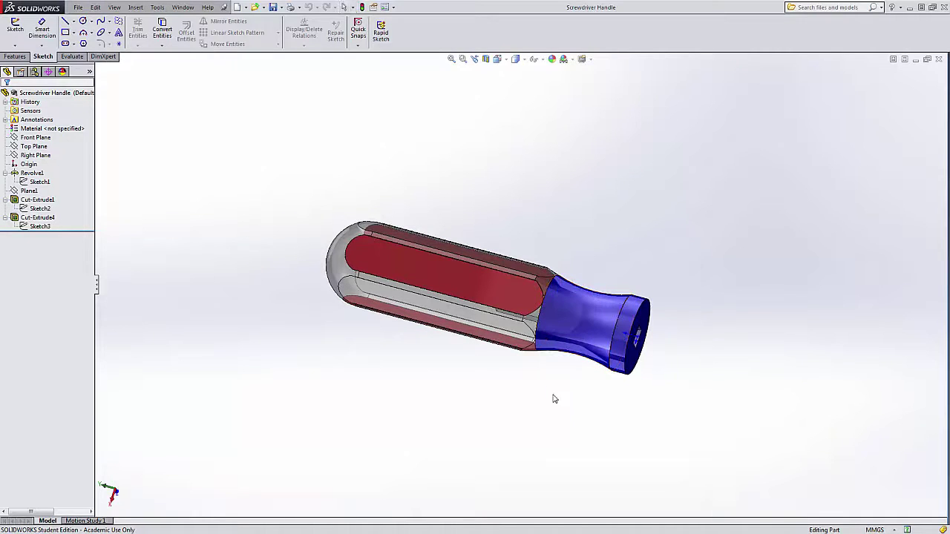
middle_click_drag(553, 399, 618, 331)
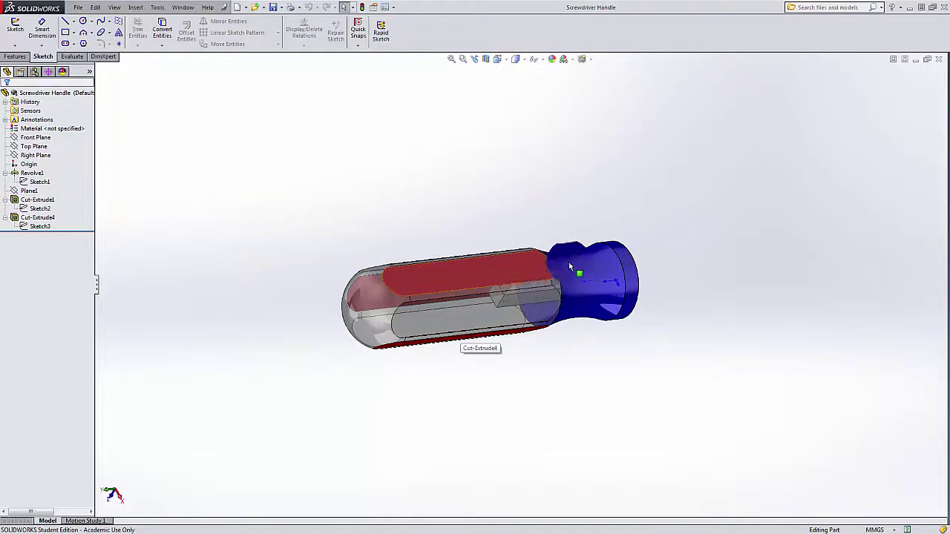
middle_click_drag(675, 285, 606, 258)
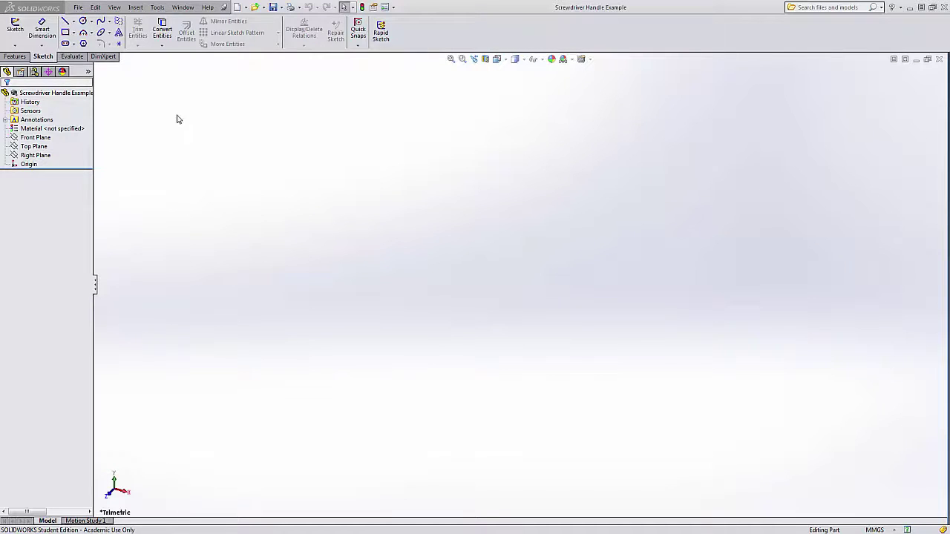
Step: Create Axis1 from the Front and Top planes, then start a sketch on the Front Plane
left_click(14, 57)
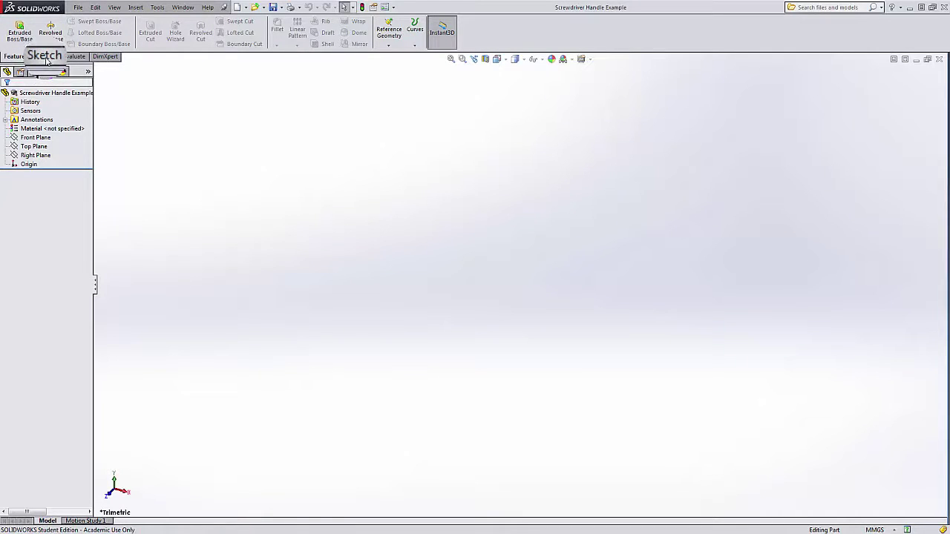
left_click(46, 58)
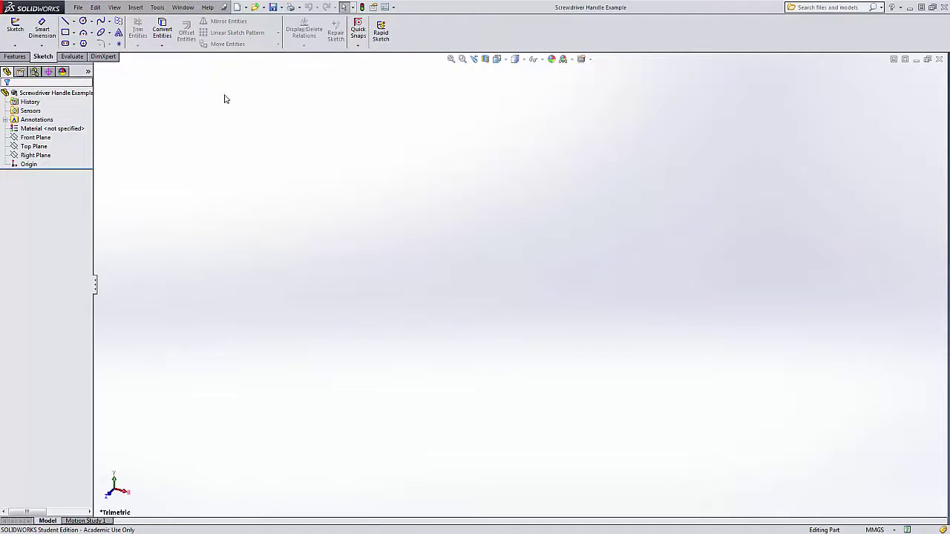
left_click(15, 57)
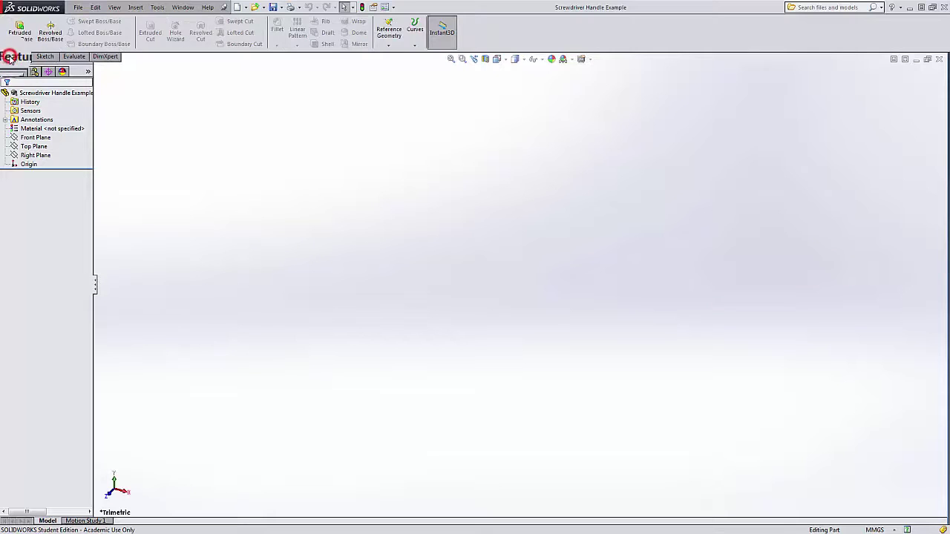
left_click(388, 45)
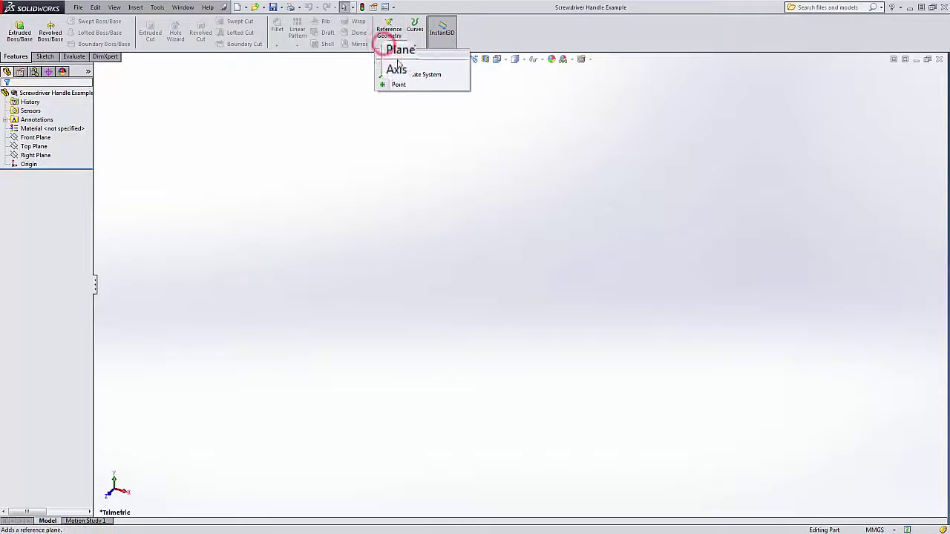
left_click(398, 68)
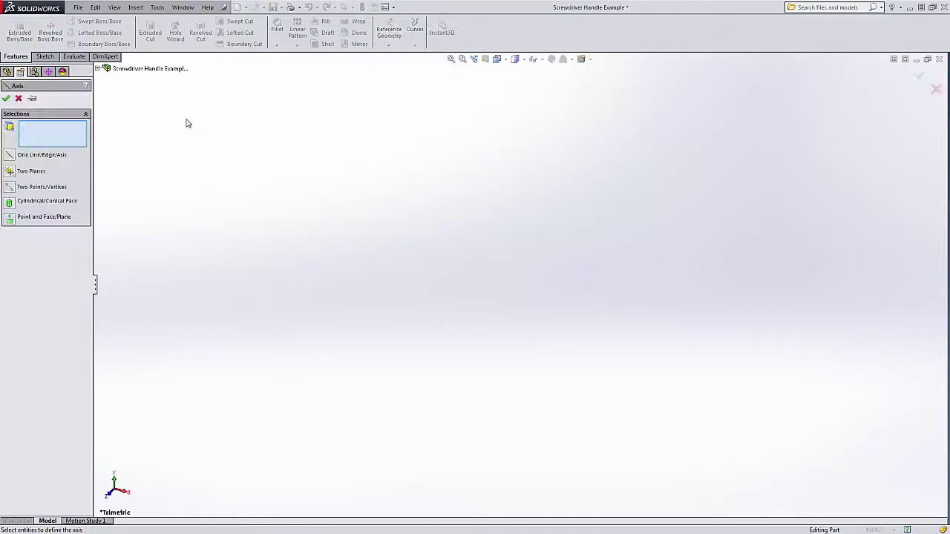
left_click(99, 68)
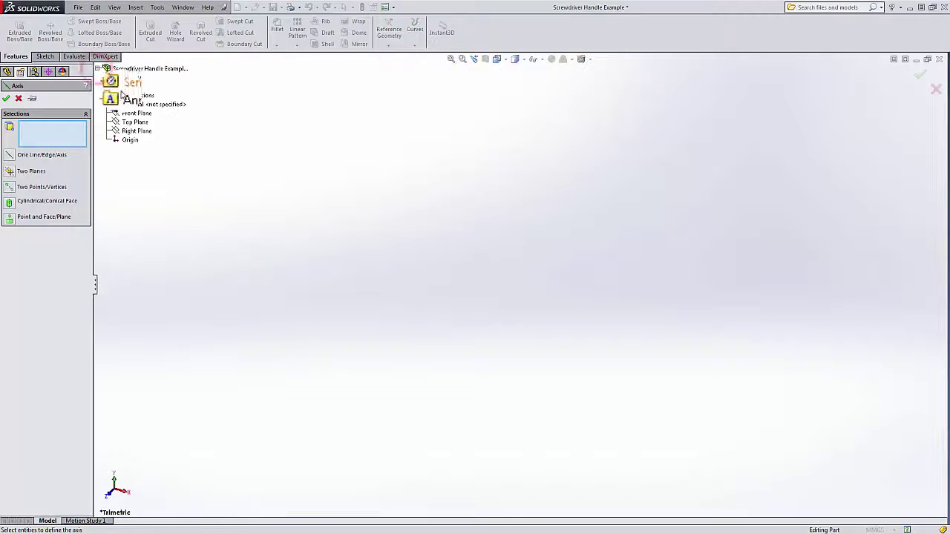
left_click(134, 113)
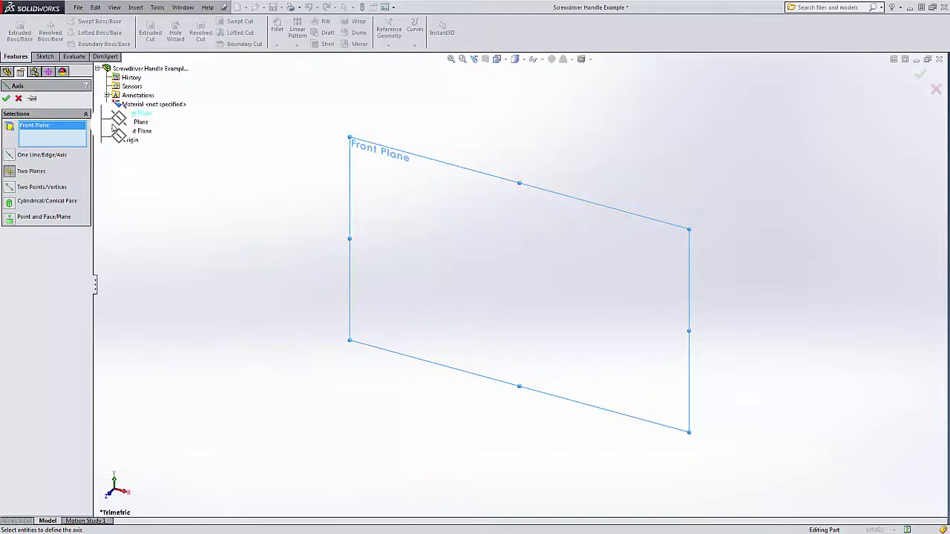
left_click(121, 123)
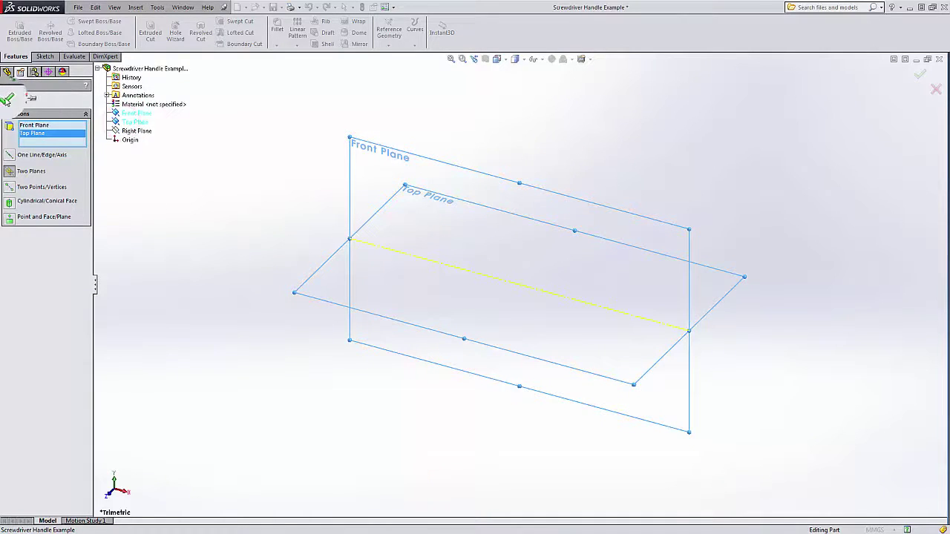
left_click(6, 98)
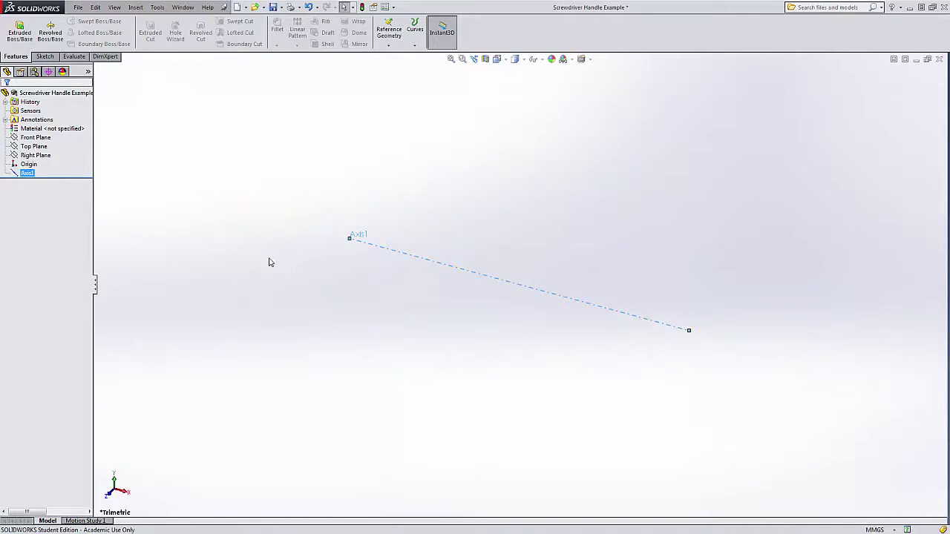
left_click(35, 137)
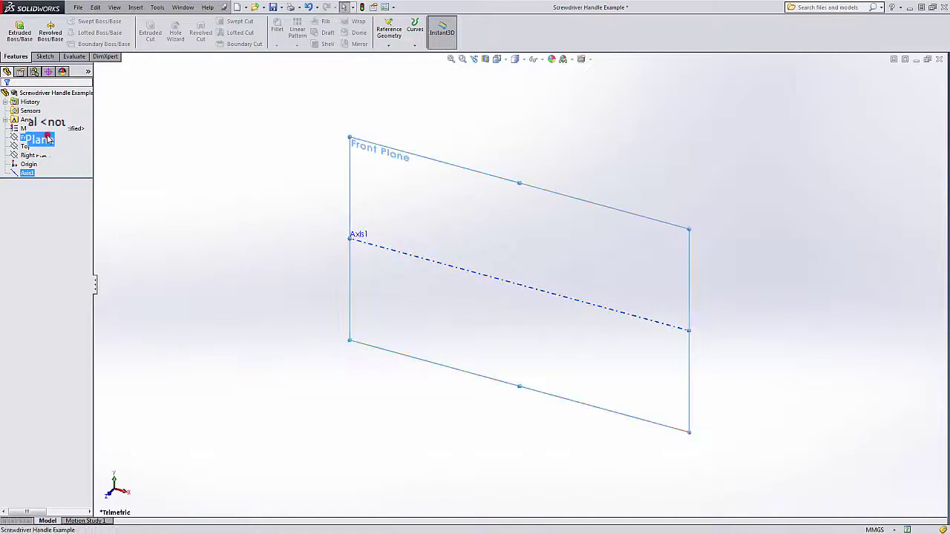
left_click(46, 59)
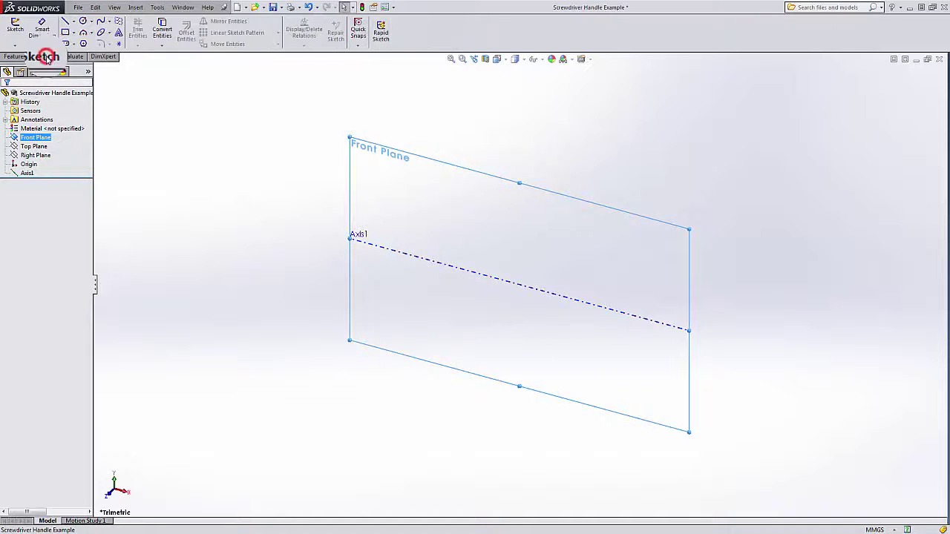
Step: Draw a horizontal construction centerline along Axis1, extending just past both ends
left_click(14, 24)
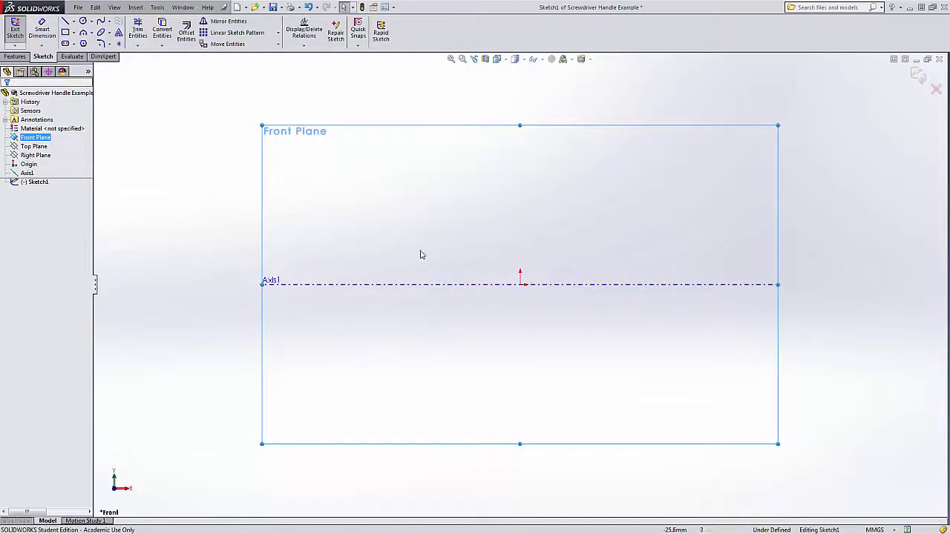
left_click(78, 19)
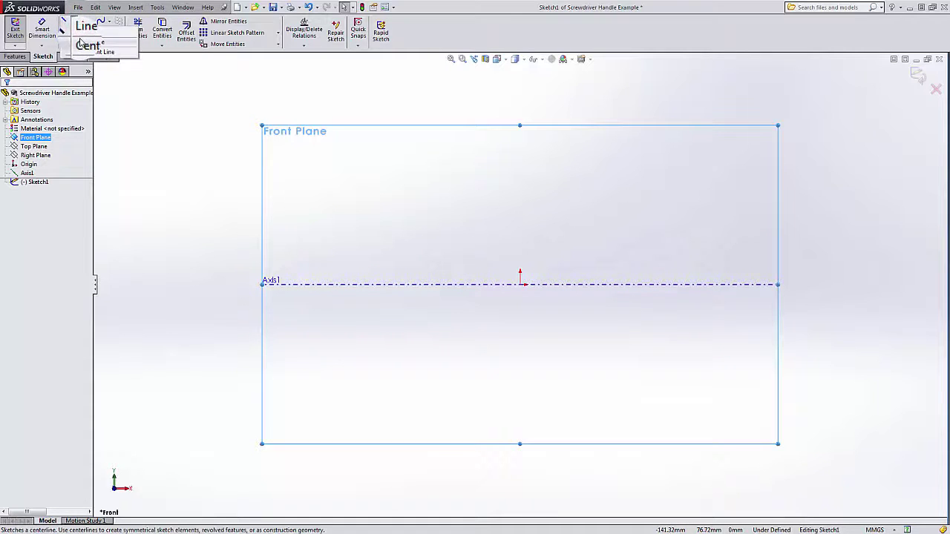
left_click(82, 43)
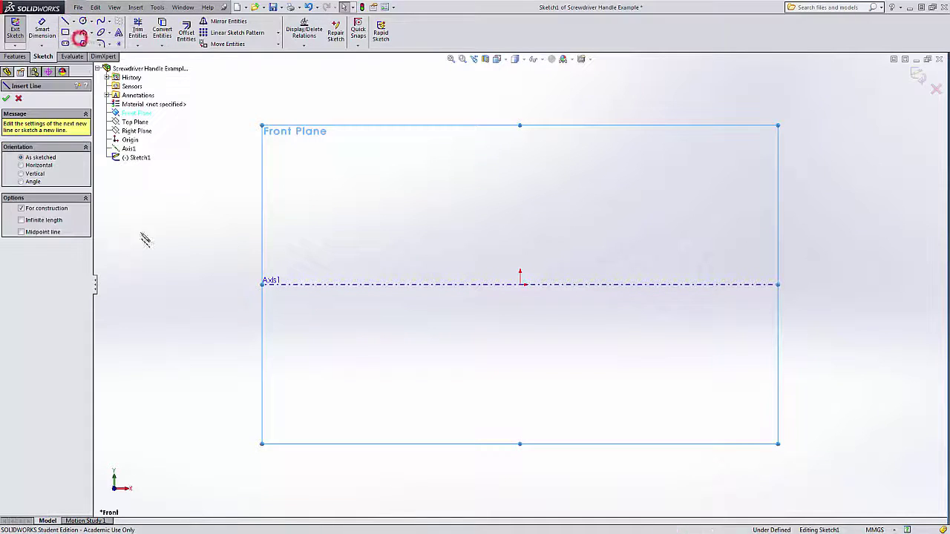
left_click(234, 284)
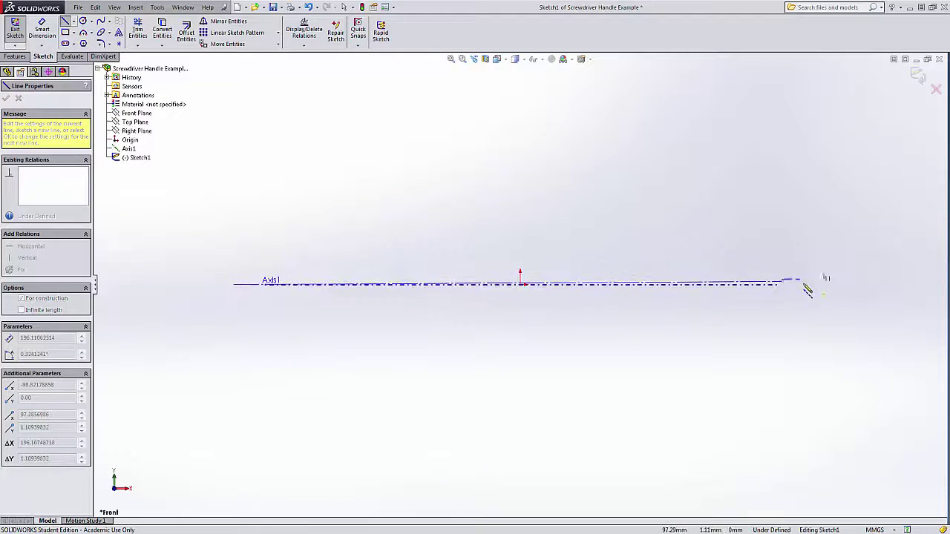
left_click(806, 284)
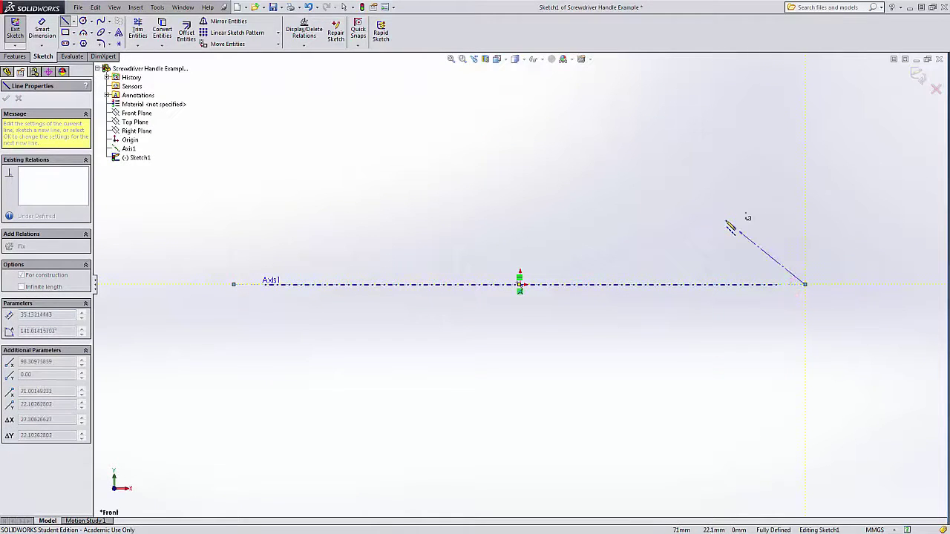
key("Escape")
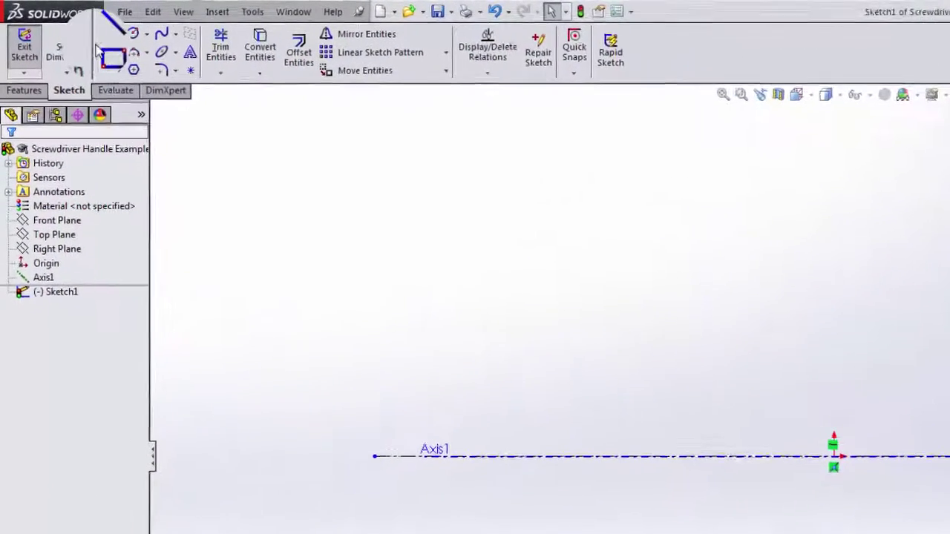
Step: Draw a line along the axis to the origin and a vertical line up from it
left_click(65, 21)
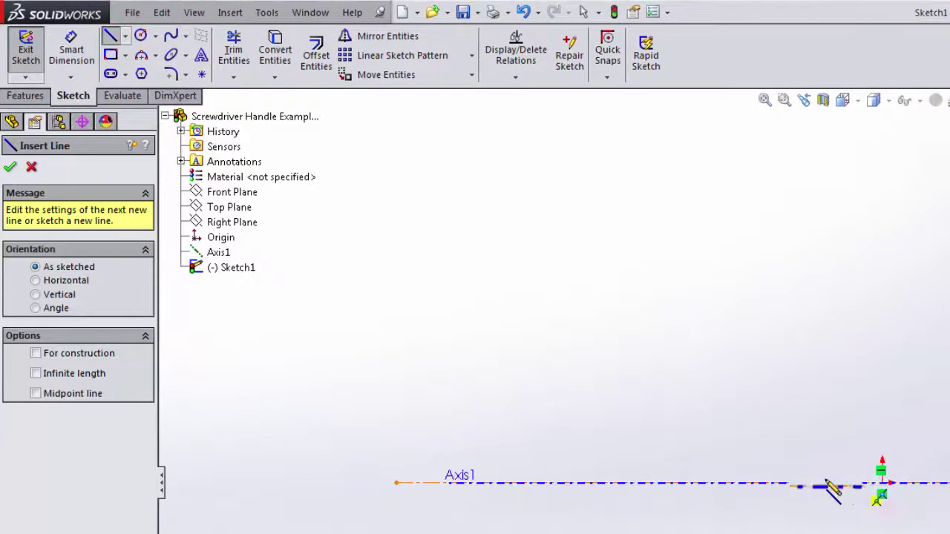
left_click(465, 484)
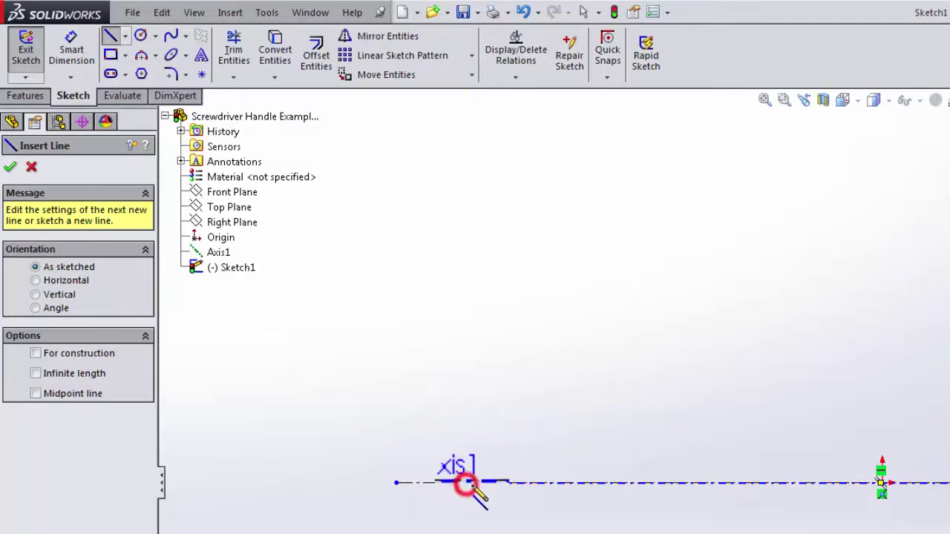
left_click(882, 483)
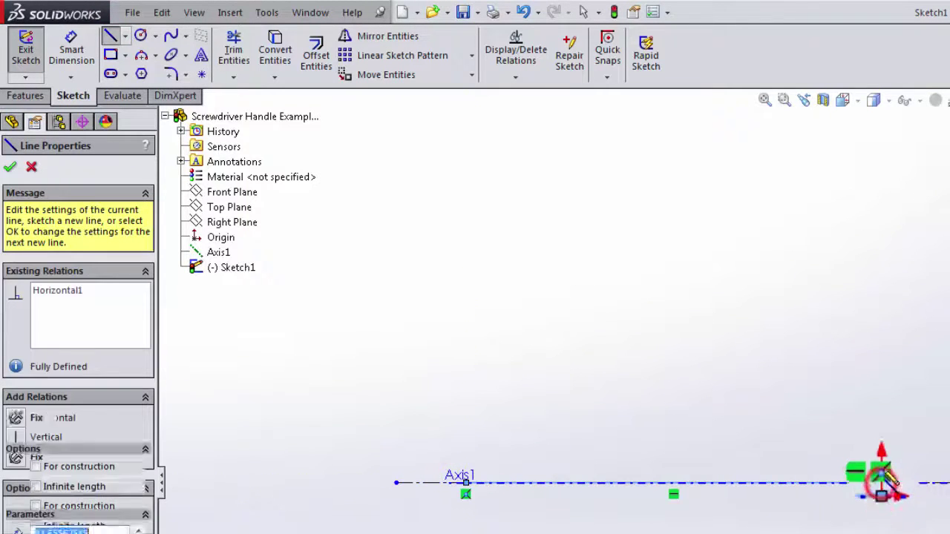
left_click(882, 354)
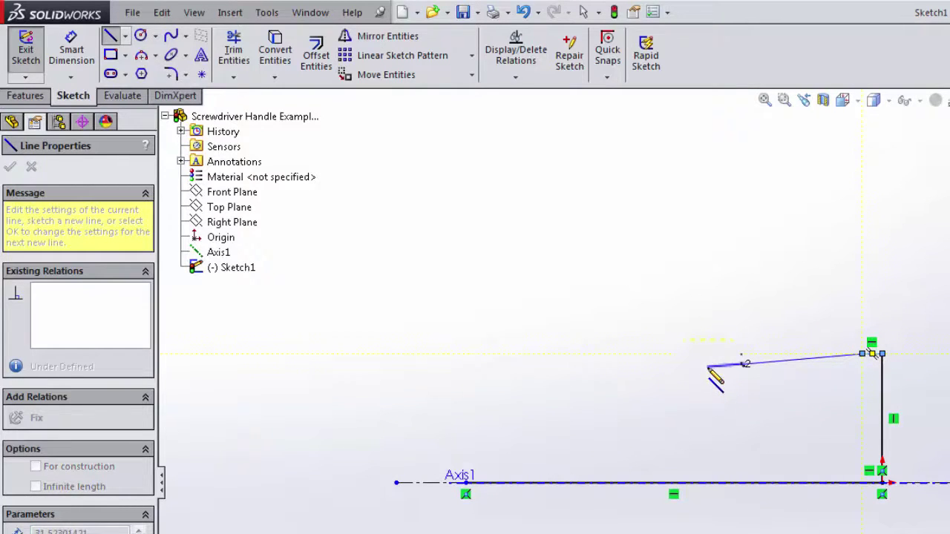
key("Escape")
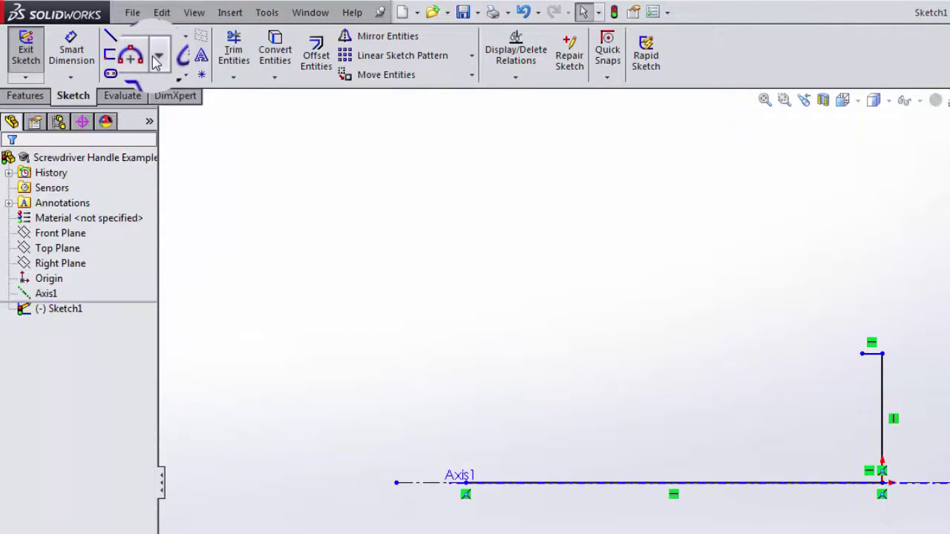
Step: Add a downward-bowing three-point arc left from the vertical line's top, then reshape its endpoints
left_click(157, 59)
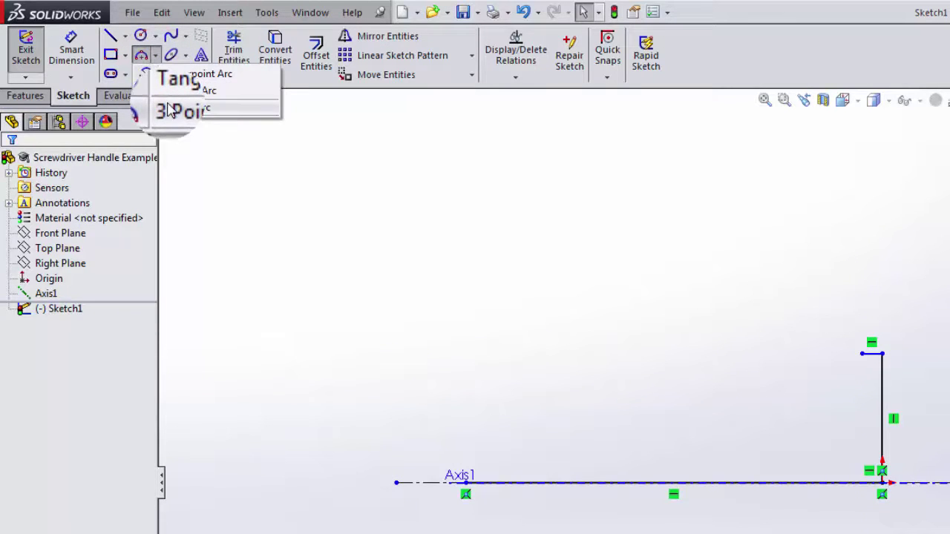
left_click(169, 110)
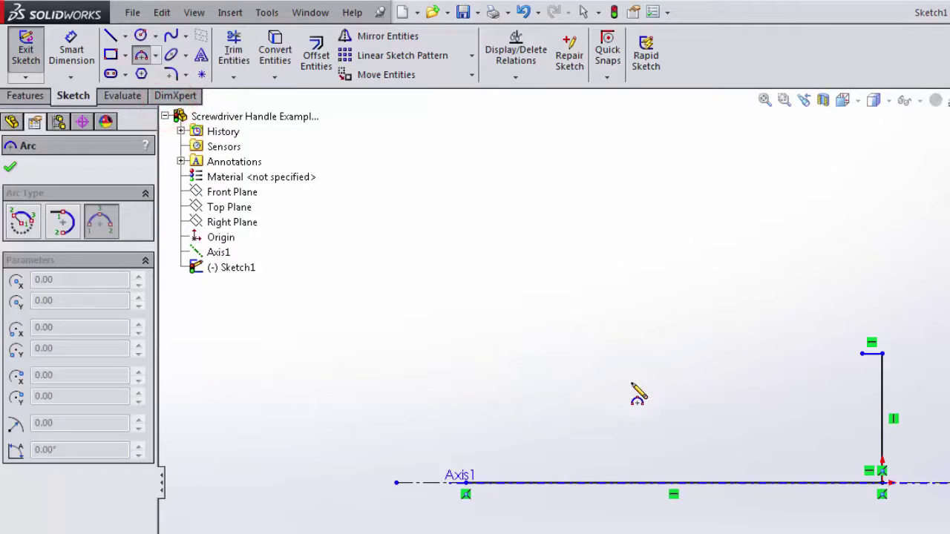
left_click(872, 353)
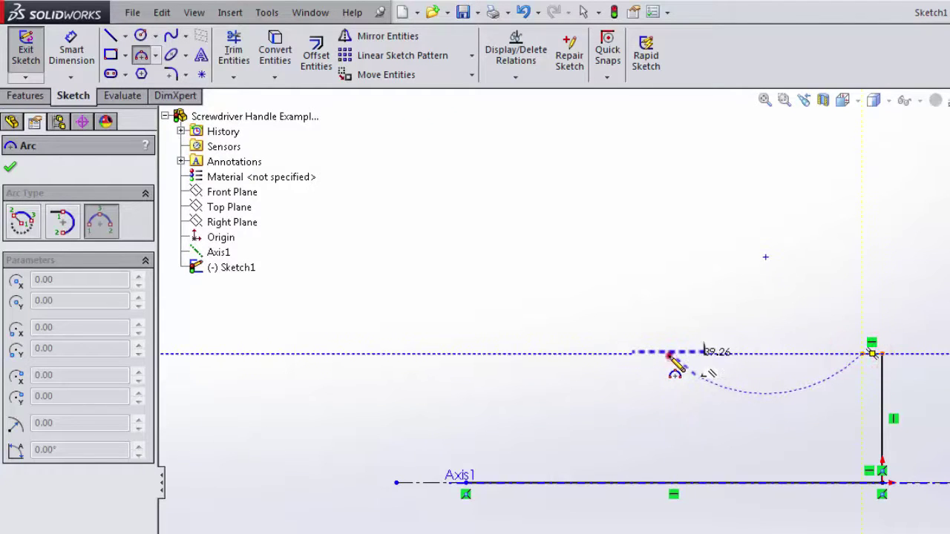
left_click(670, 353)
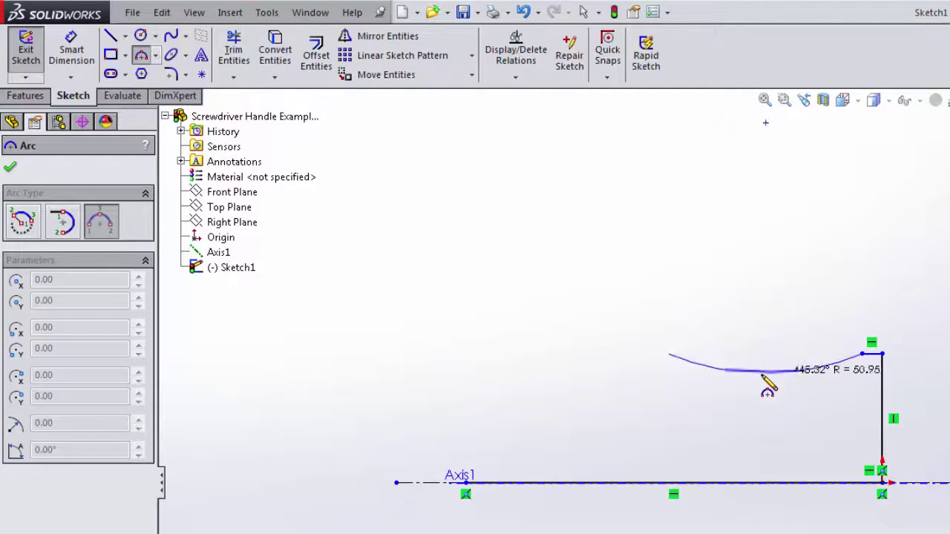
left_click(761, 388)
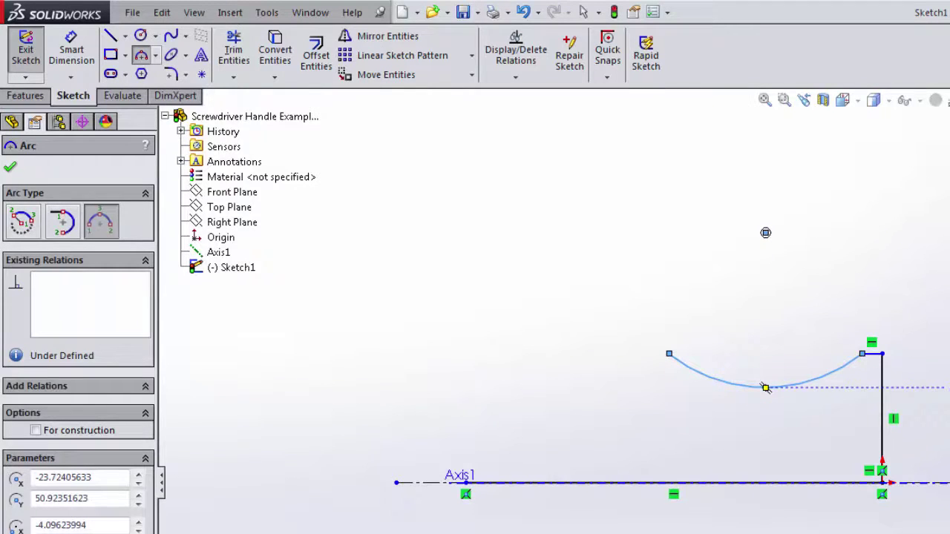
key("Escape")
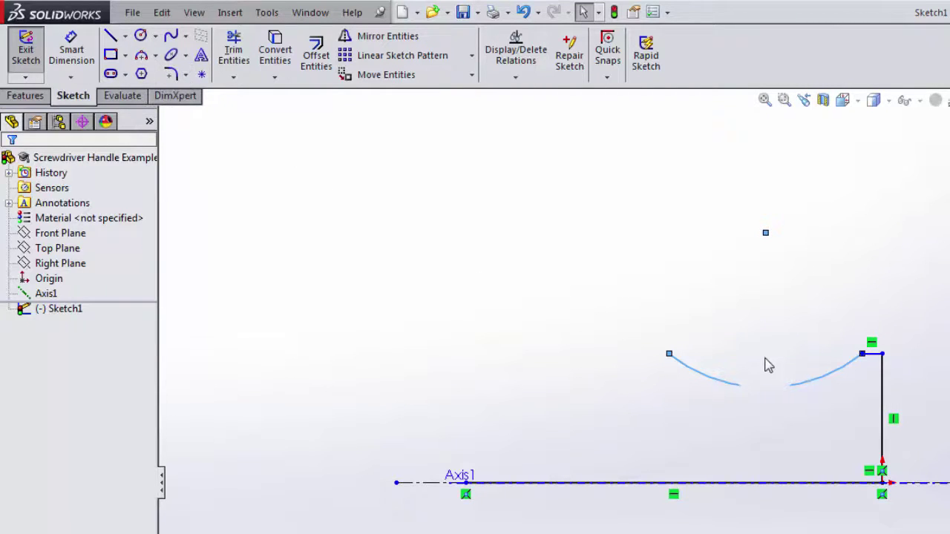
left_click_drag(862, 354, 794, 386)
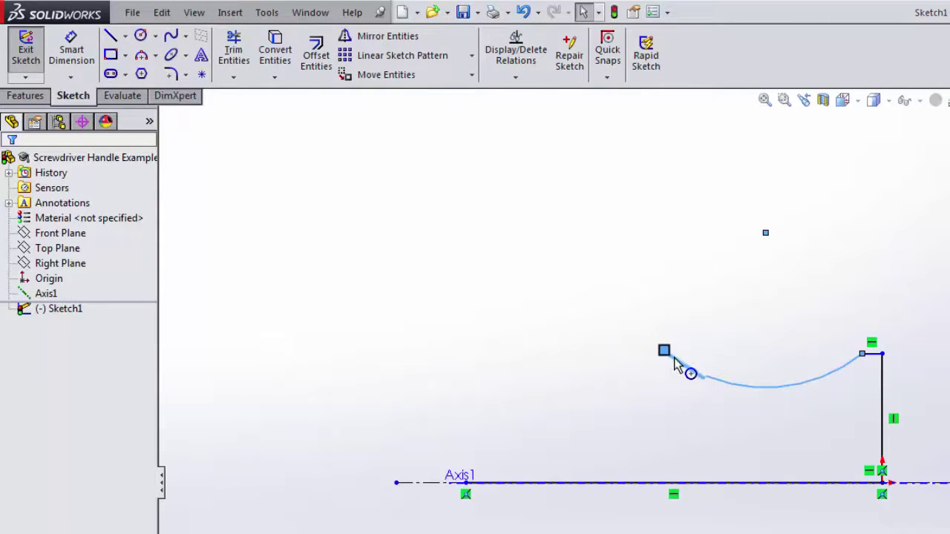
left_click_drag(675, 364, 679, 365)
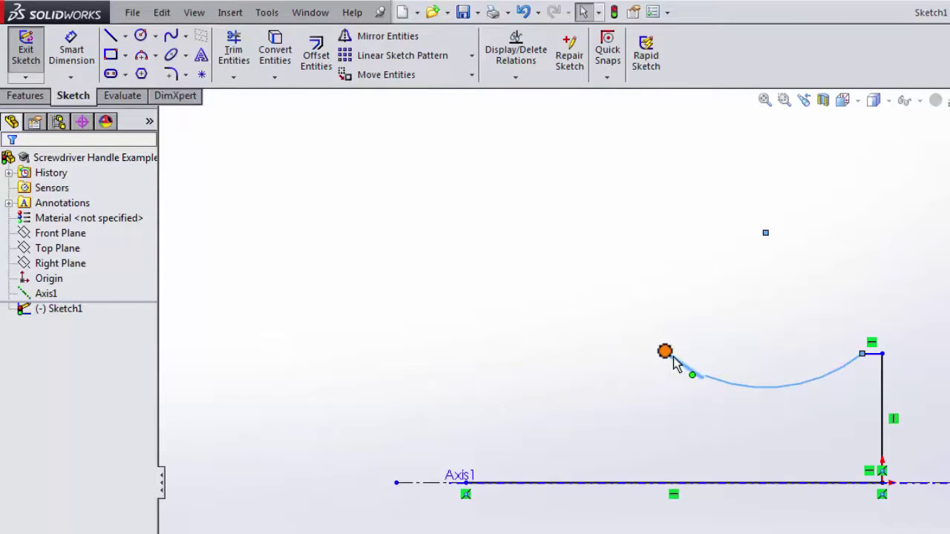
left_click(297, 227)
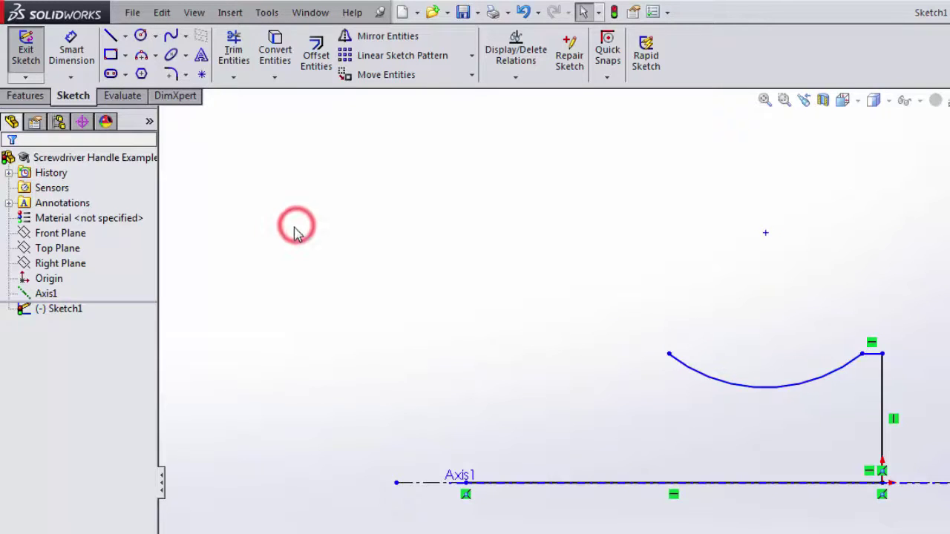
Step: Draw a short tangent line, a horizontal flat, and a rounded arc down to the axis
left_click(111, 36)
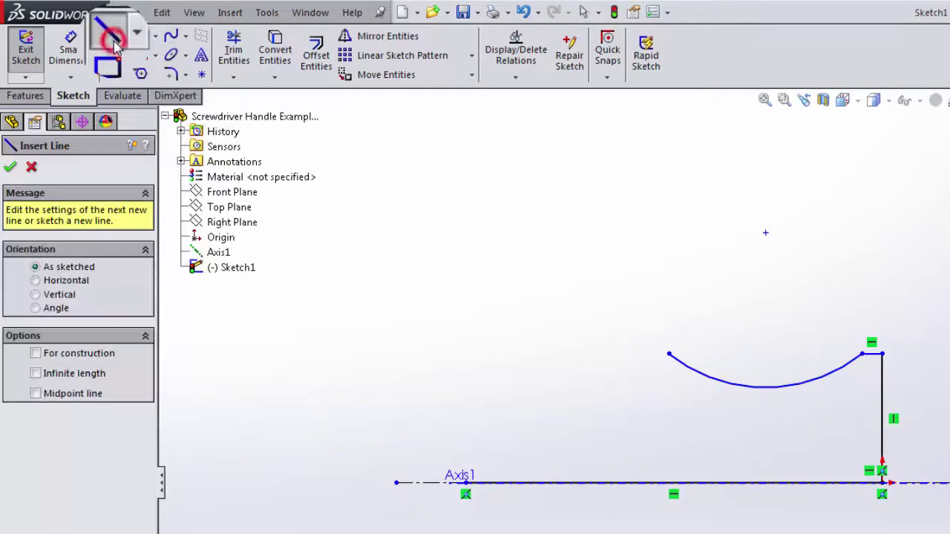
left_click(669, 354)
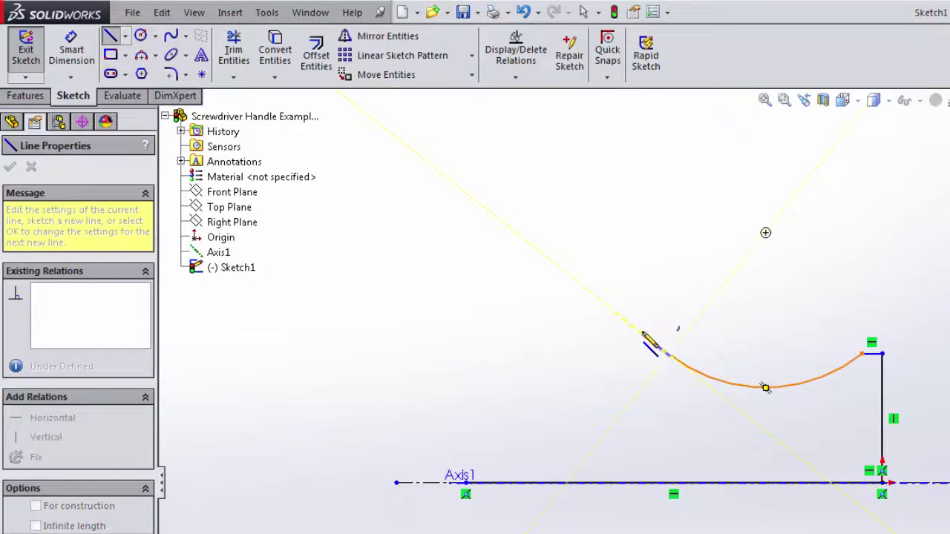
left_click(642, 332)
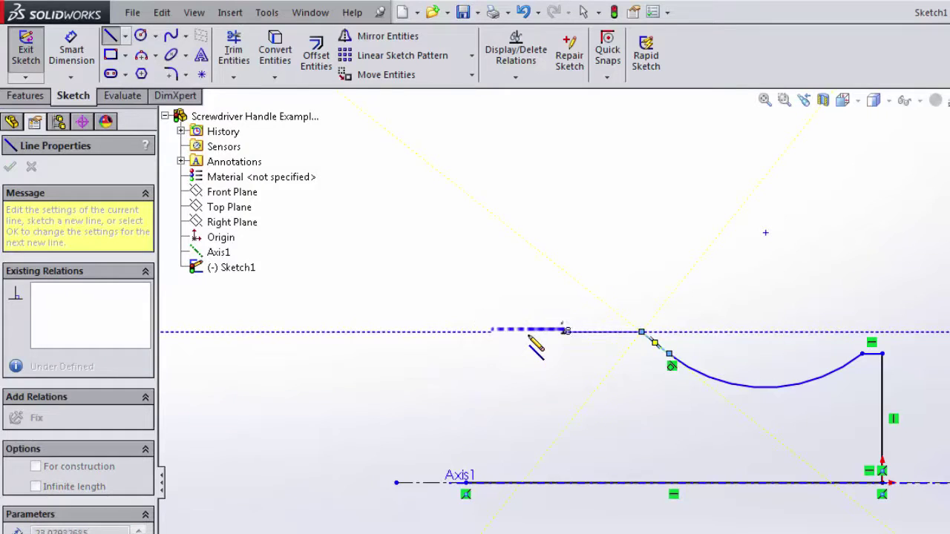
left_click(529, 333)
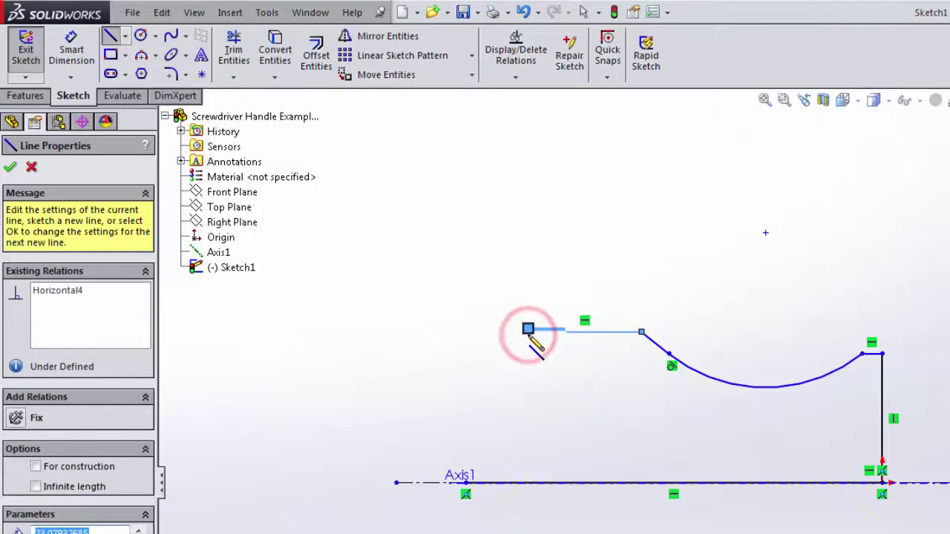
mouse_move(526, 331)
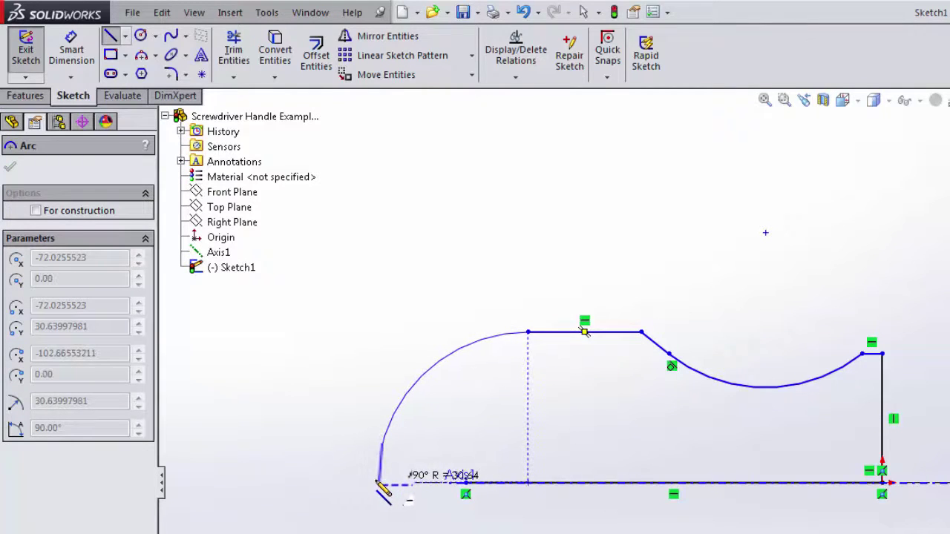
left_click(377, 483)
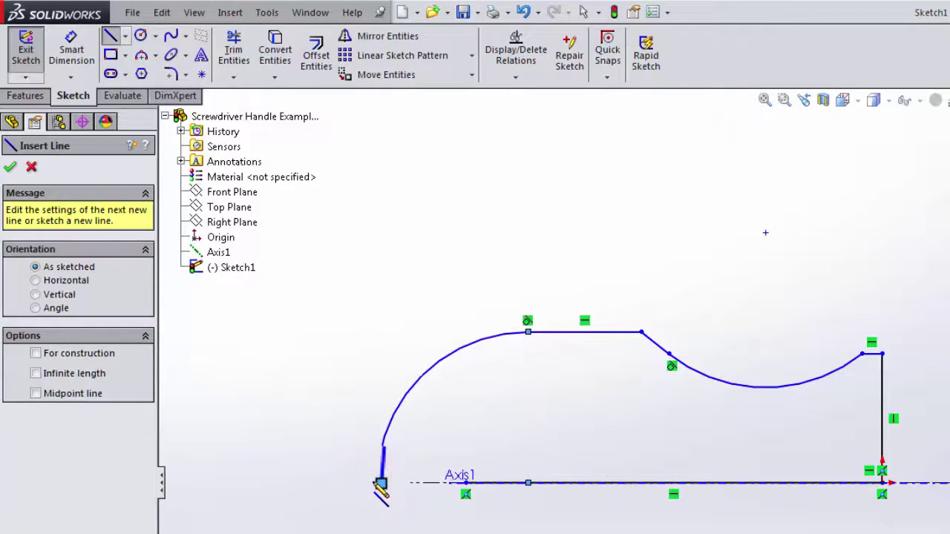
key("Escape")
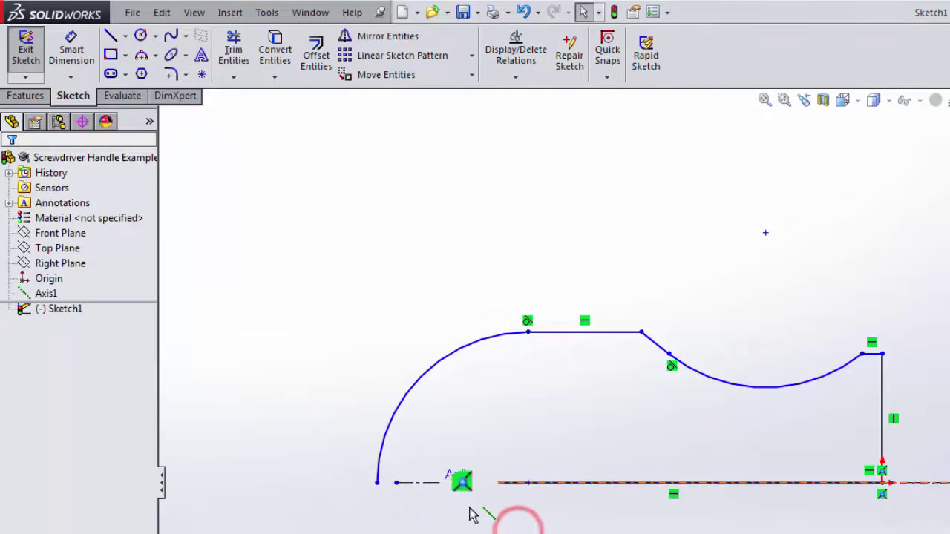
Step: Merge the point on the axis with the rounded arc's lower end
mouse_move(465, 483)
left_mouse_down()
mouse_move(478, 489)
mouse_move(377, 483)
left_mouse_up()
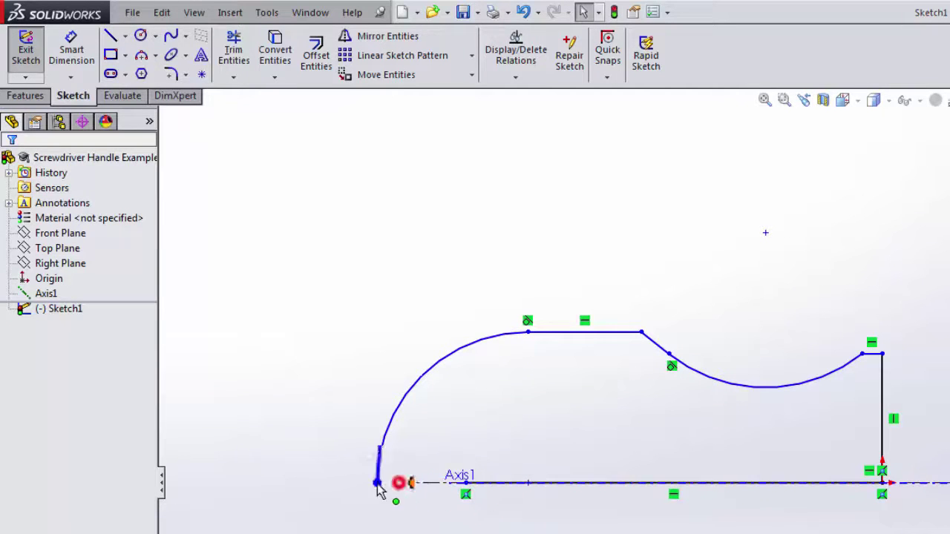
left_click(418, 526)
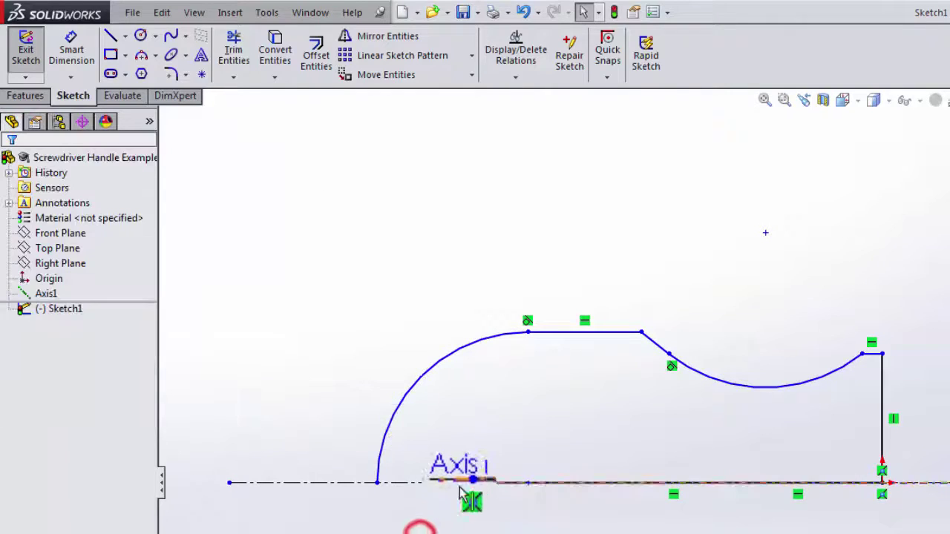
left_click_drag(465, 483, 377, 483)
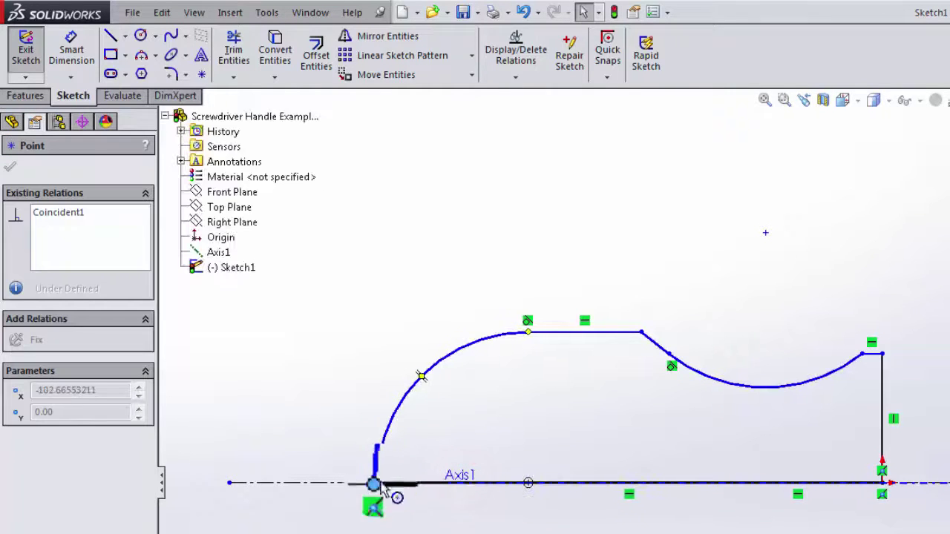
key("Escape")
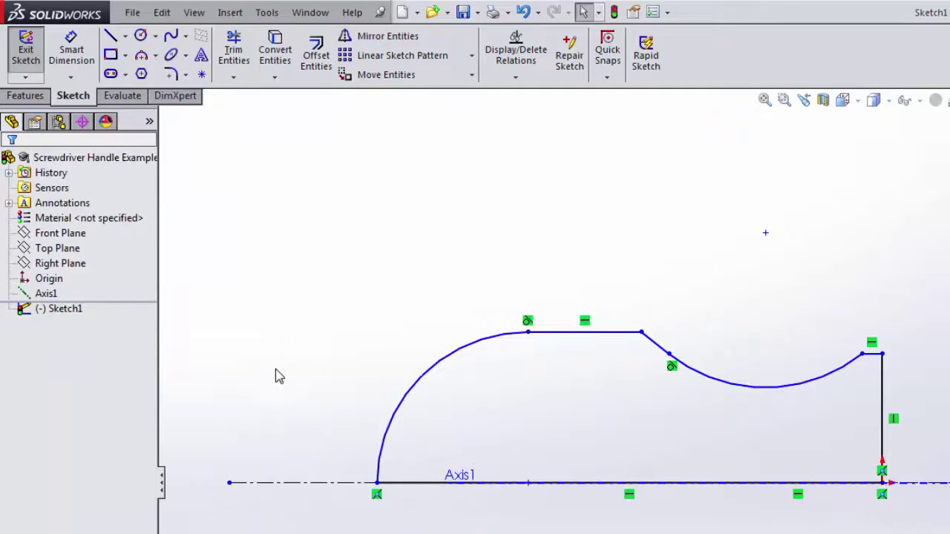
Step: Dimension the top-right step to 5 mm and the overall length to 100 mm
left_click(71, 54)
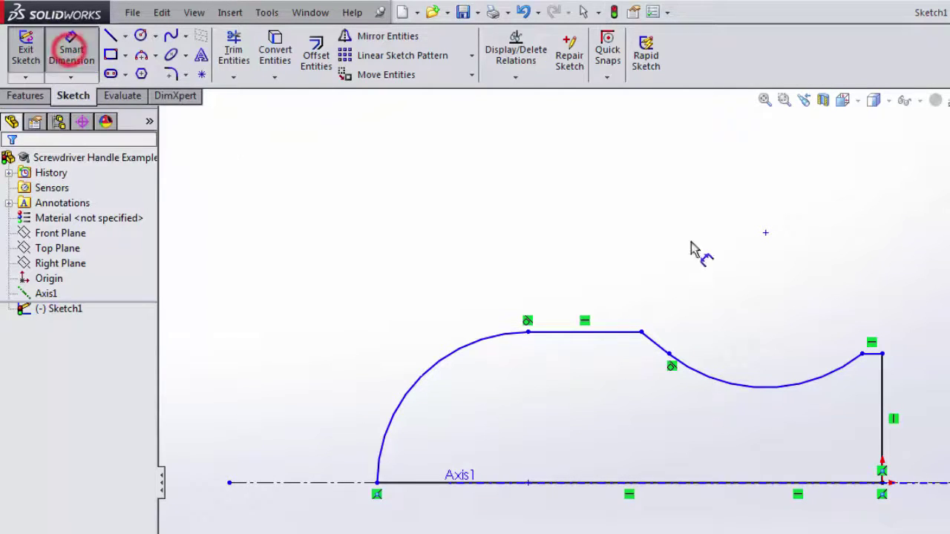
left_click(875, 360)
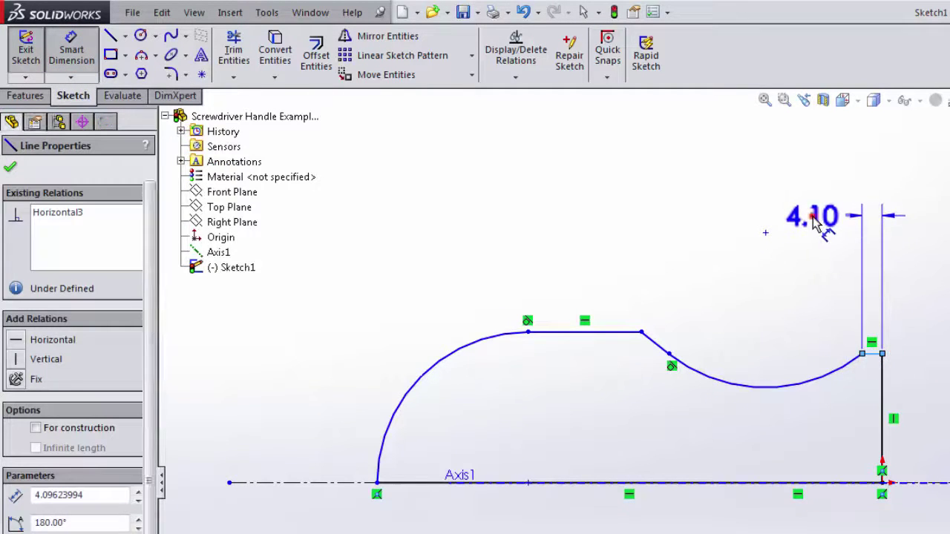
left_click(818, 221)
type("5")
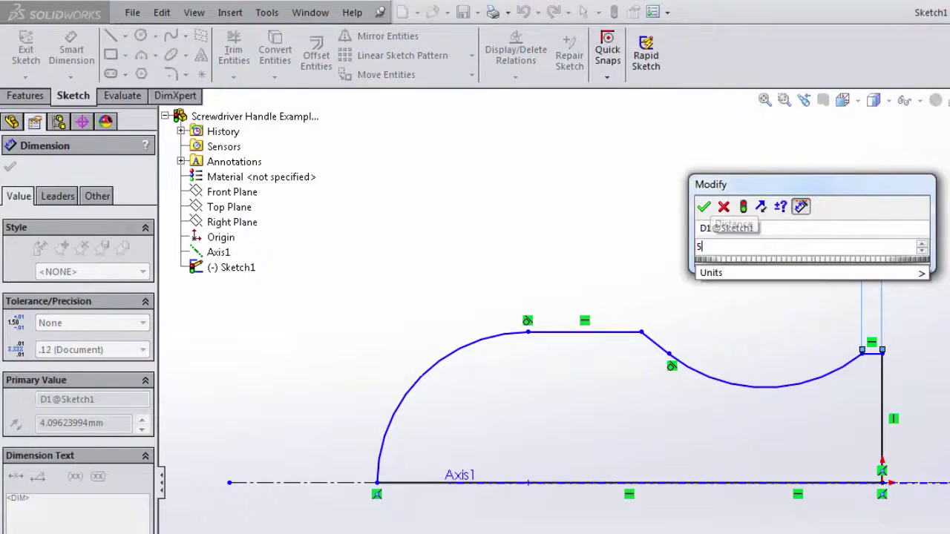
key("Return")
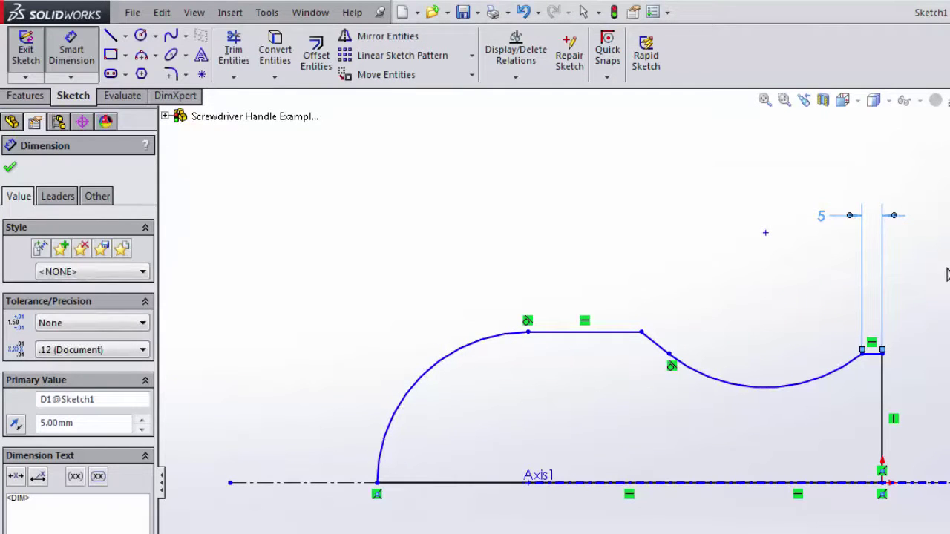
left_click(377, 482)
left_click(882, 422)
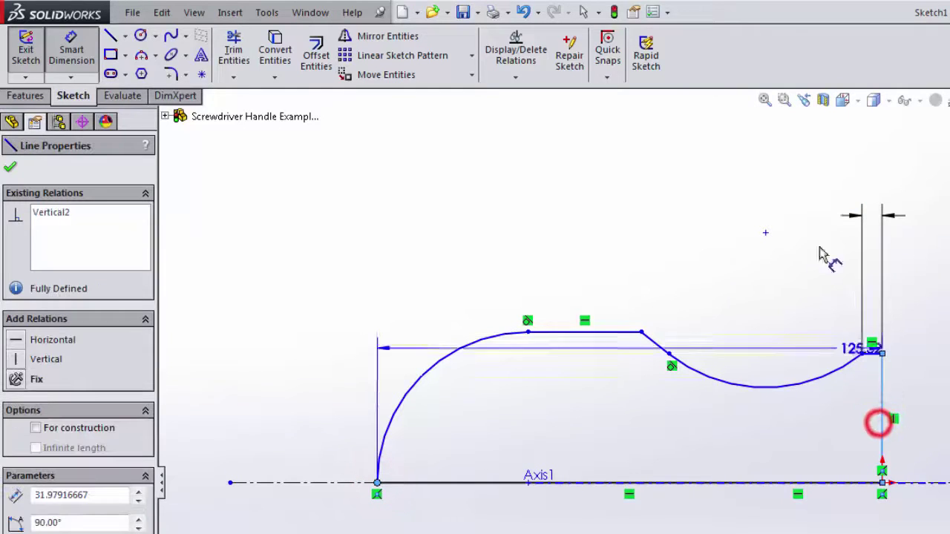
left_click(705, 172)
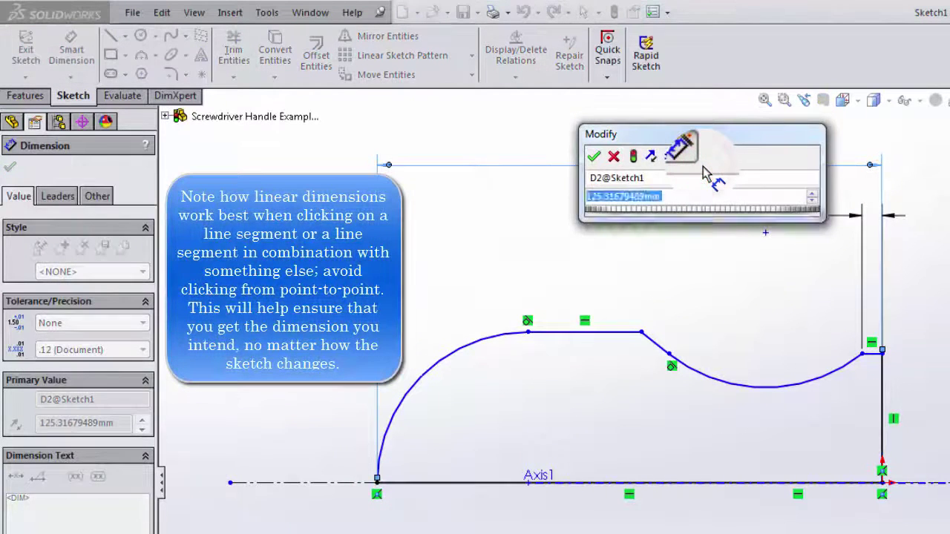
type("100")
key("Return")
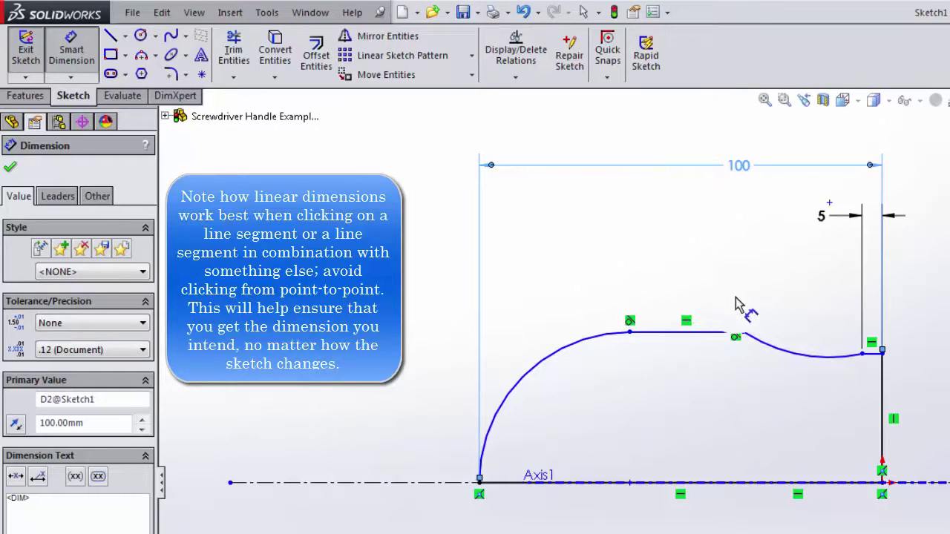
key("Escape")
left_click(732, 322)
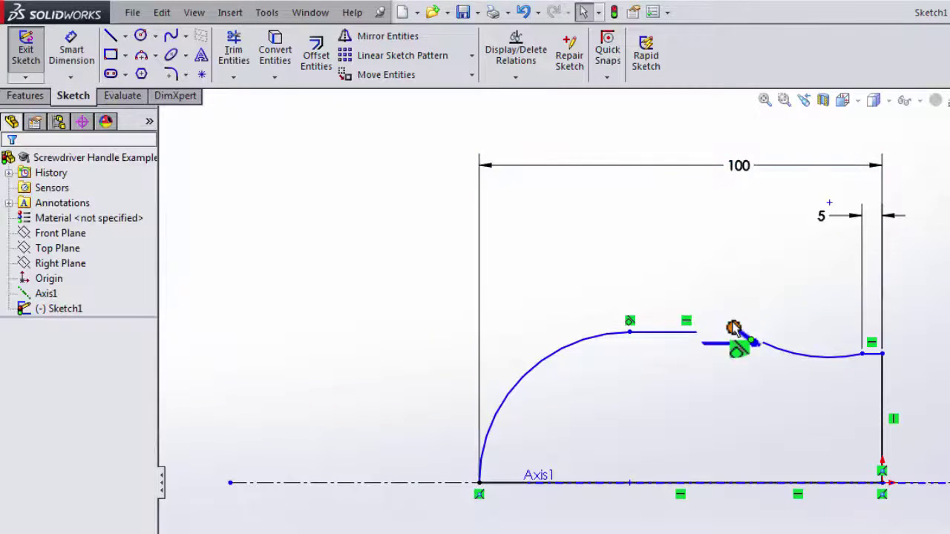
Step: Adjust the curve endpoint and dimension the top flat to a 27 diameter about the axis
left_click_drag(754, 344, 780, 355)
key("Escape")
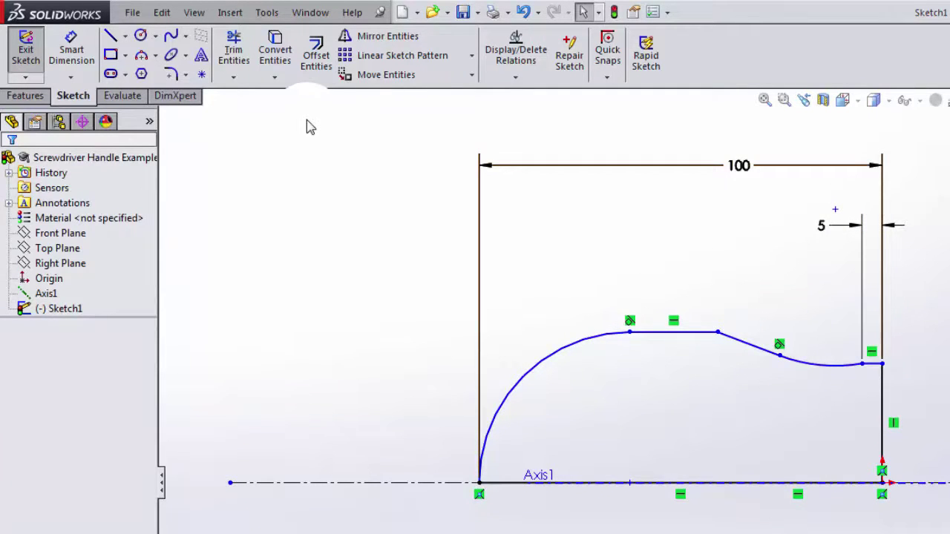
key("d")
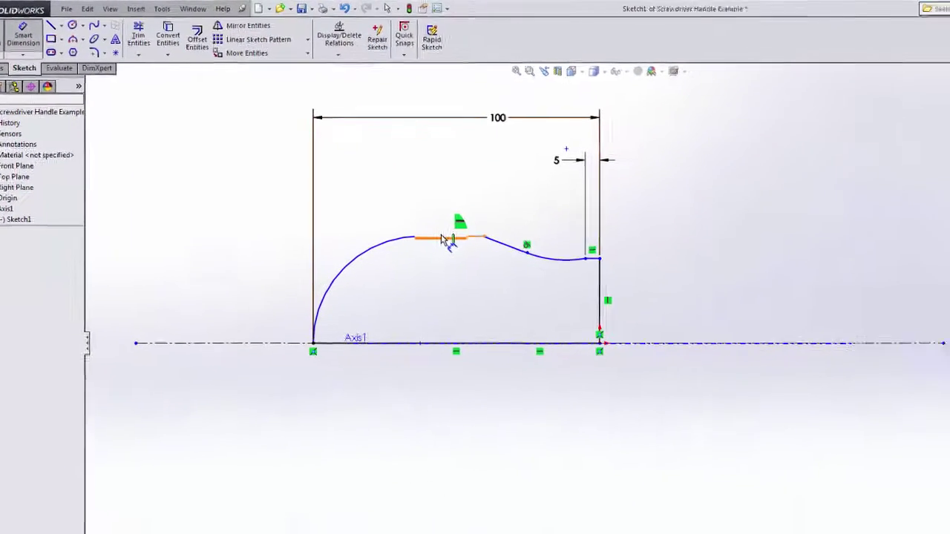
left_click(442, 237)
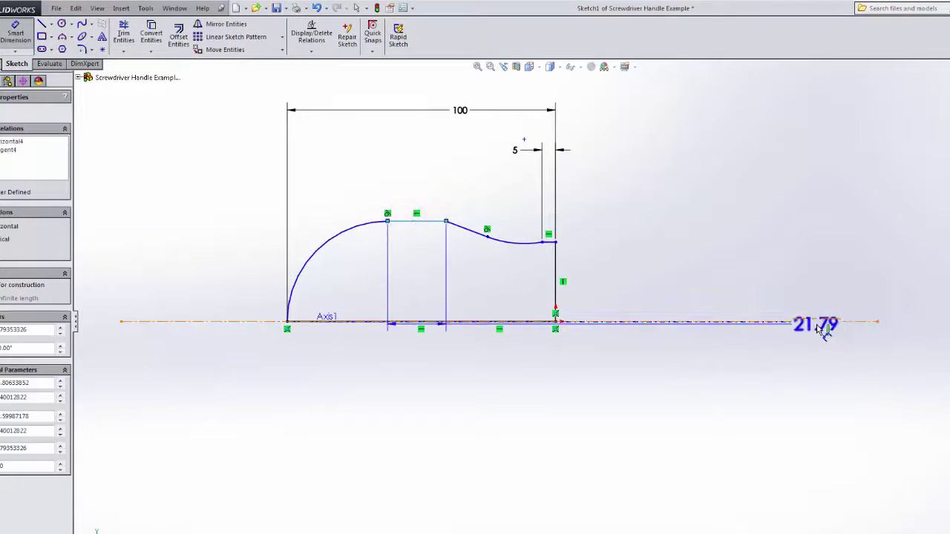
left_click(817, 322)
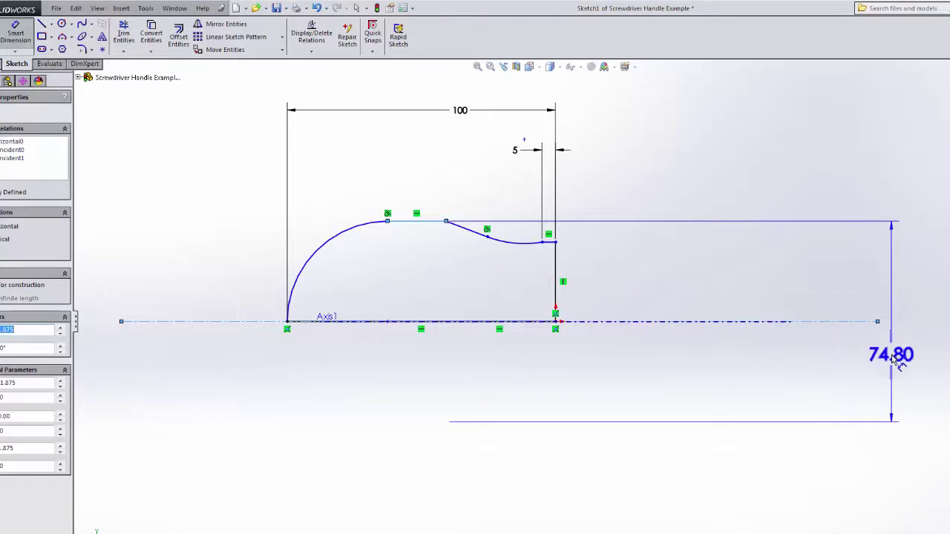
left_click(891, 355)
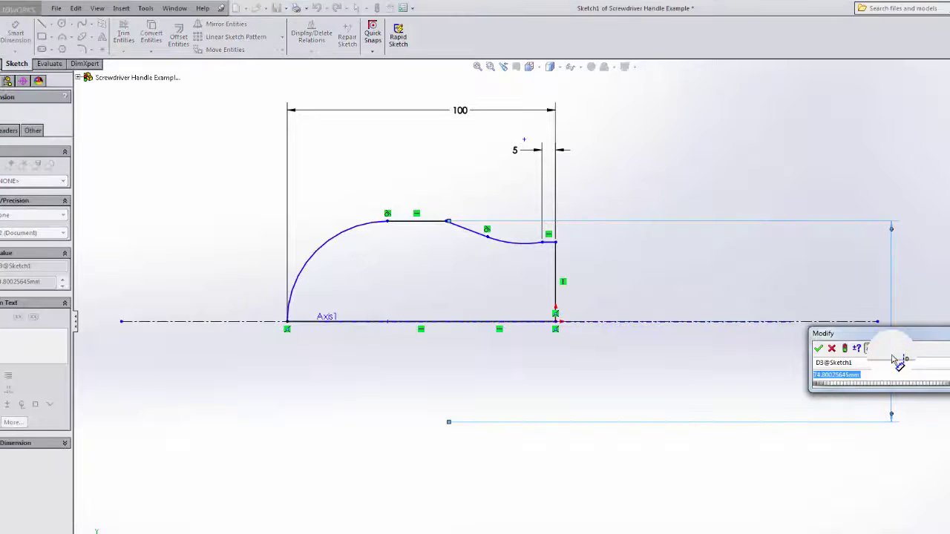
type("27")
key("Return")
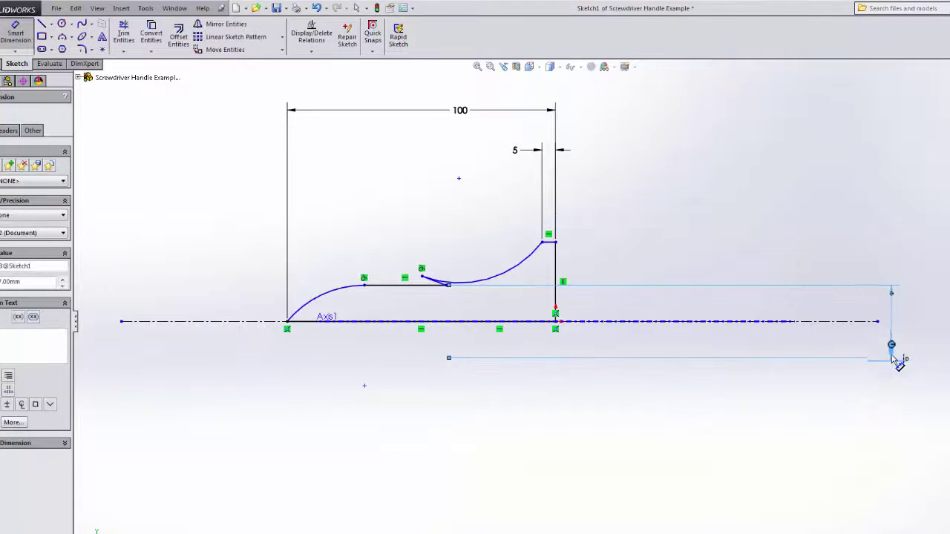
Step: Dimension the short top-right step to a 27 outer diameter
left_click(553, 245)
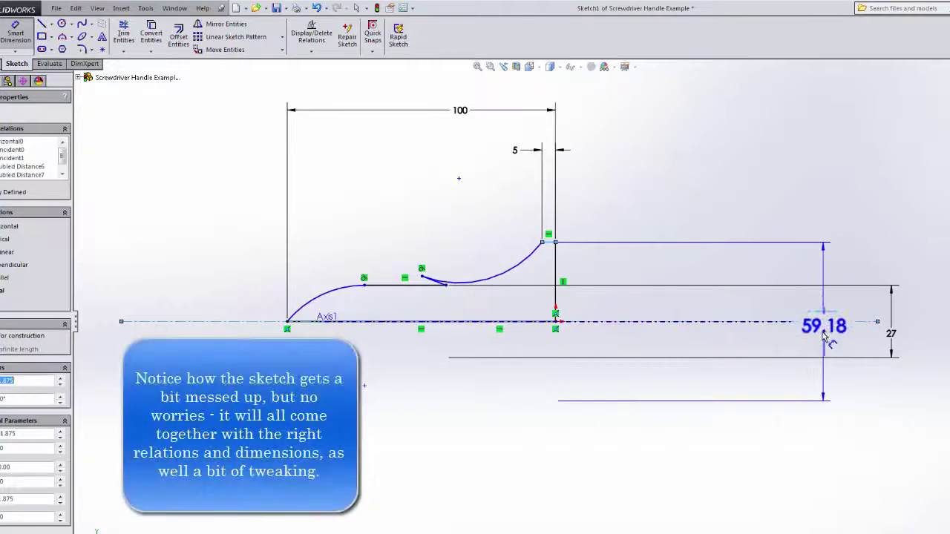
left_click(817, 331)
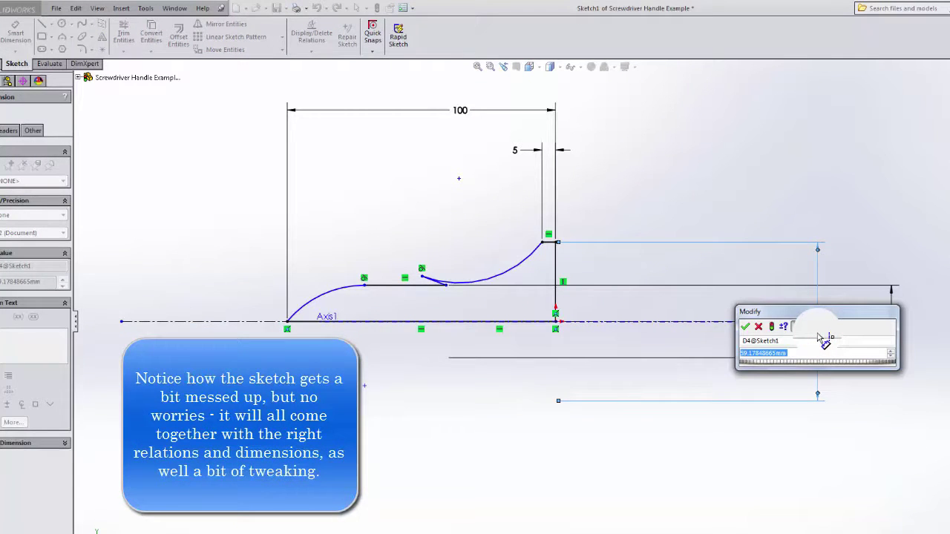
type("27")
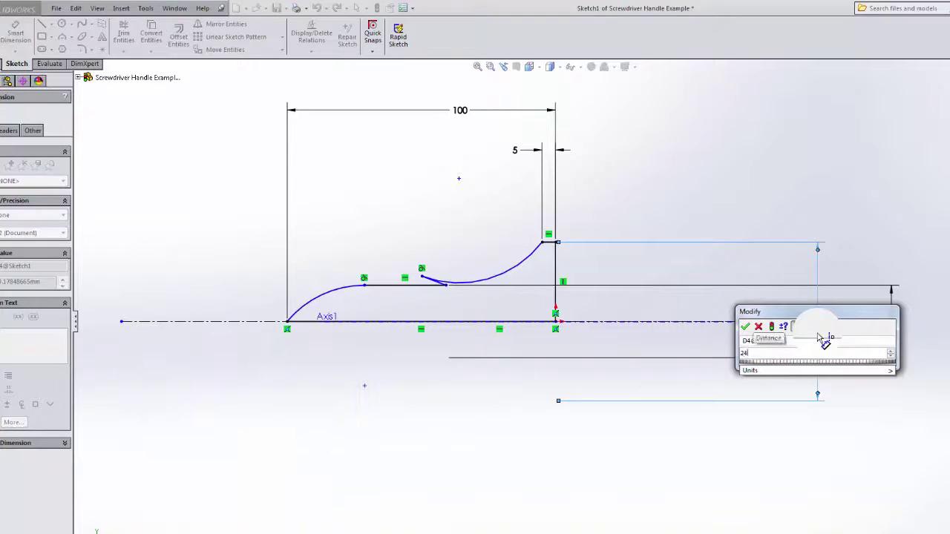
key("Return")
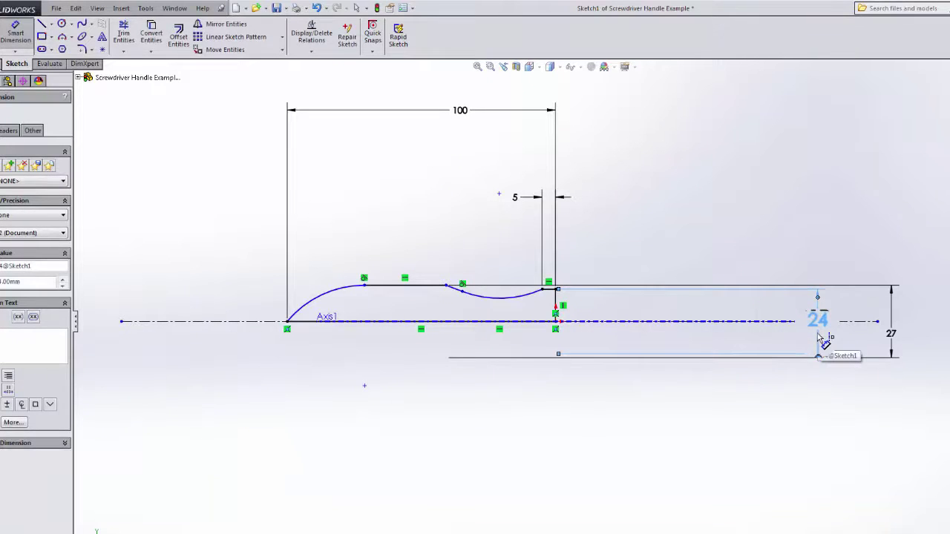
Step: Place a diameter dimension between the concave arc and the axis
left_click(502, 302)
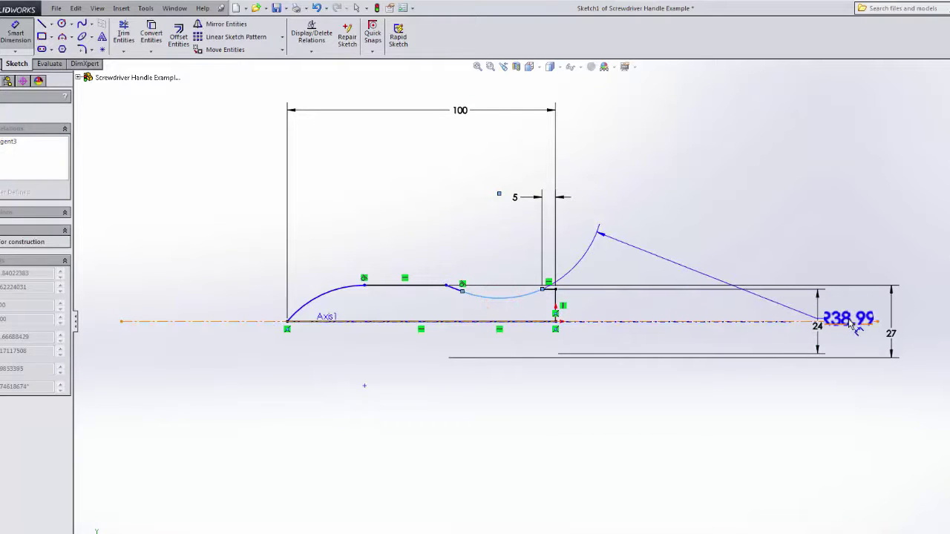
left_click(850, 322)
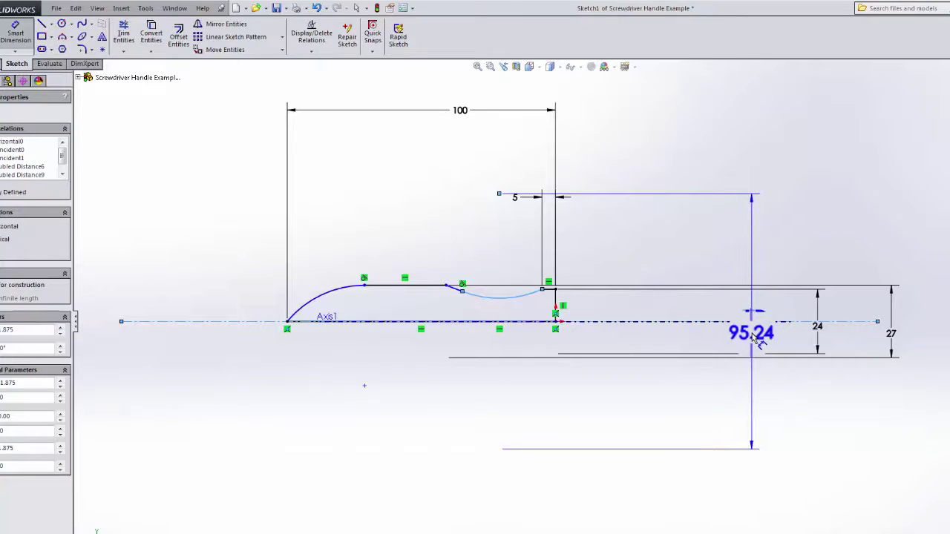
left_click(753, 337)
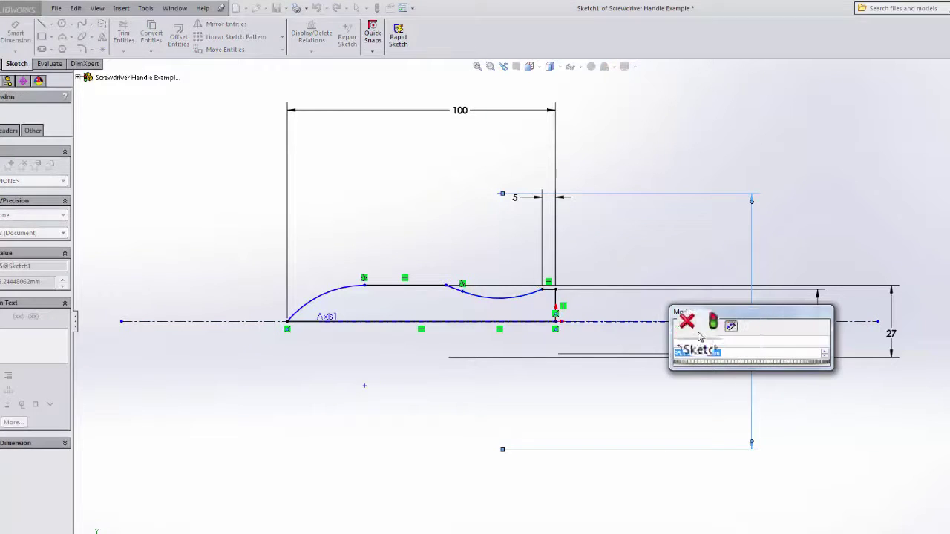
Step: Measure the concave arc at its minimum point and set that diameter to 20
left_click(677, 324)
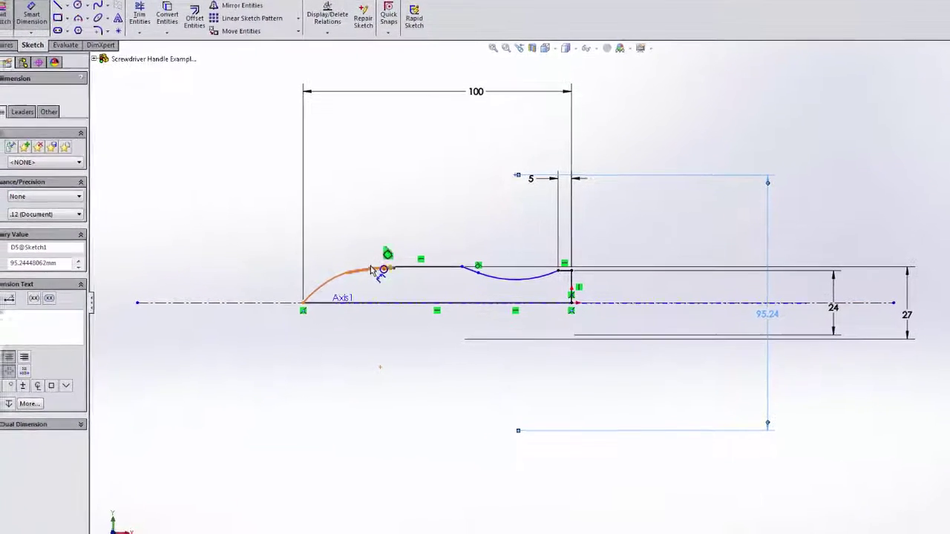
left_click(40, 94)
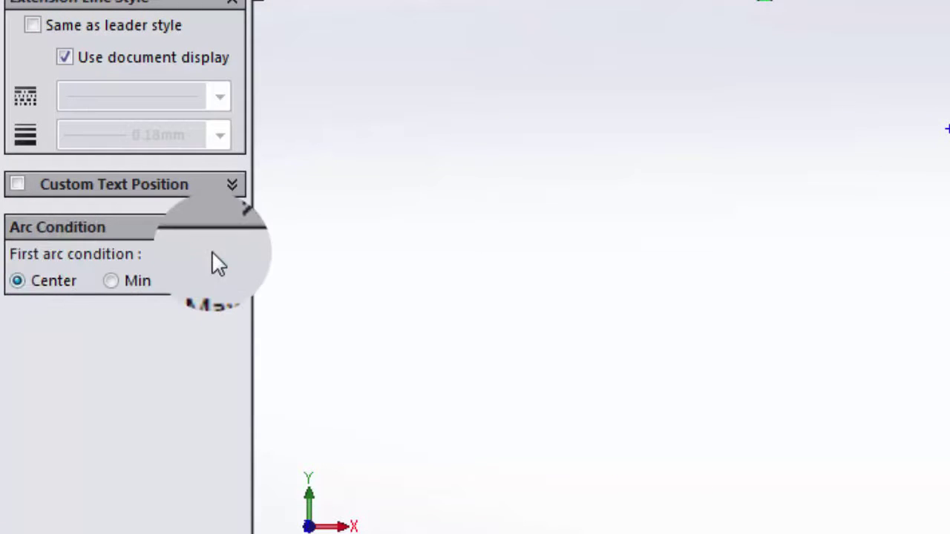
left_click(112, 280)
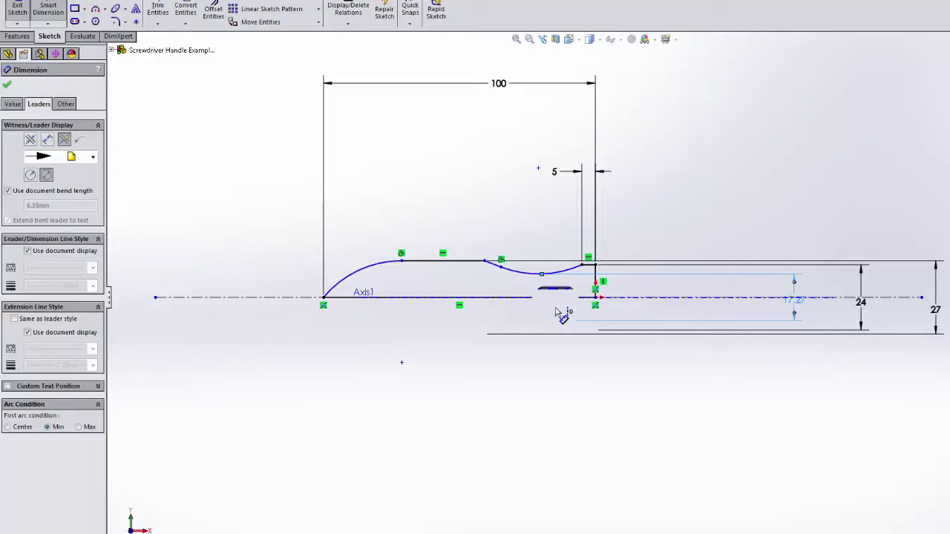
left_click(794, 307)
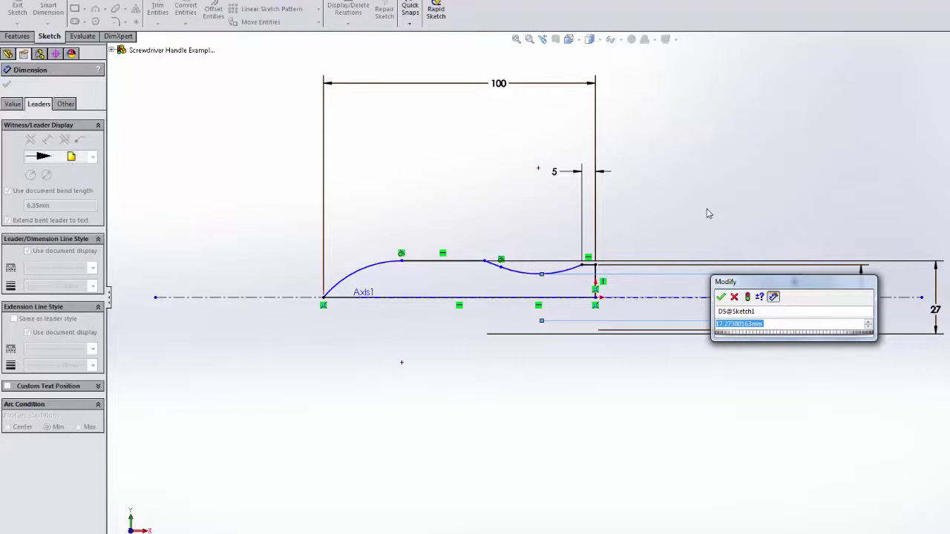
type("20")
key("Return")
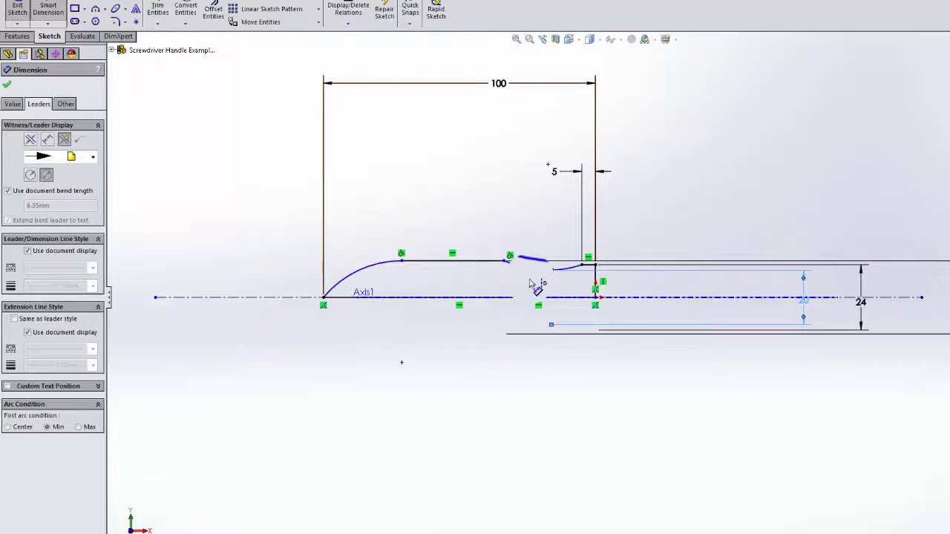
Step: Dimension the horizontal span between the concave arc's endpoints to 24
scroll(536, 282, "down", 3)
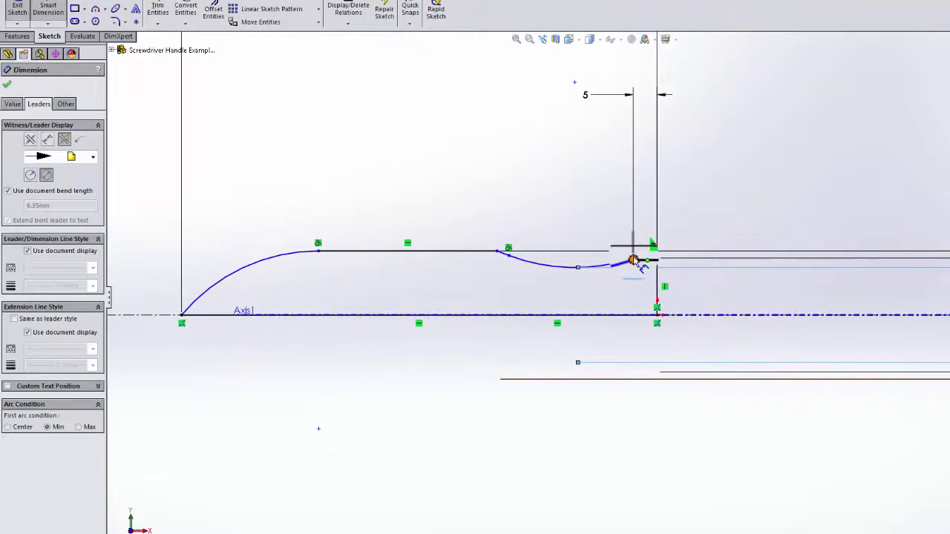
left_click(634, 262)
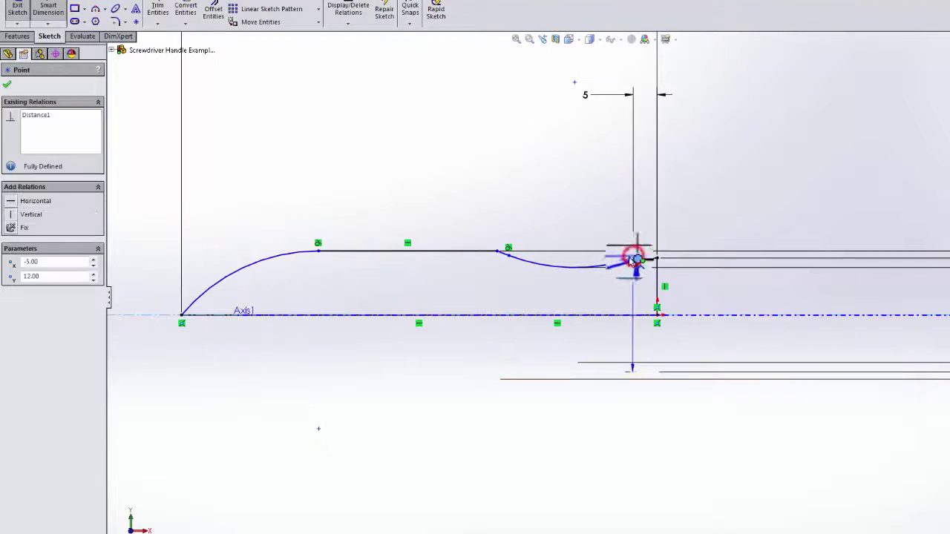
left_click(510, 257)
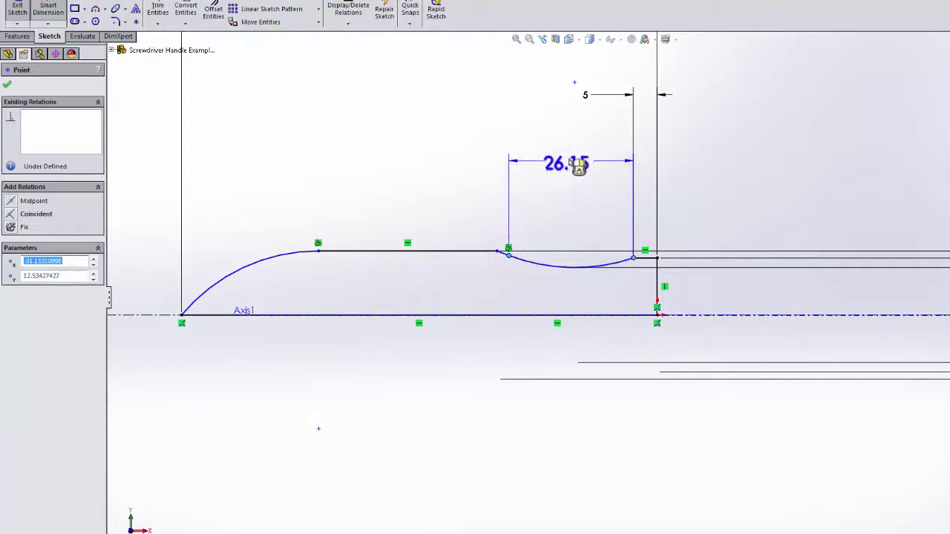
left_click(566, 155)
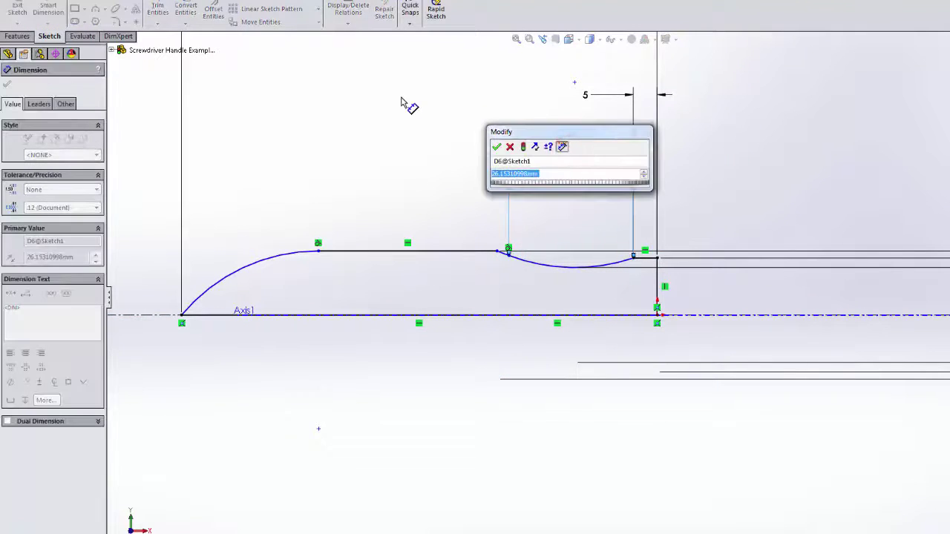
type("24")
key("Return")
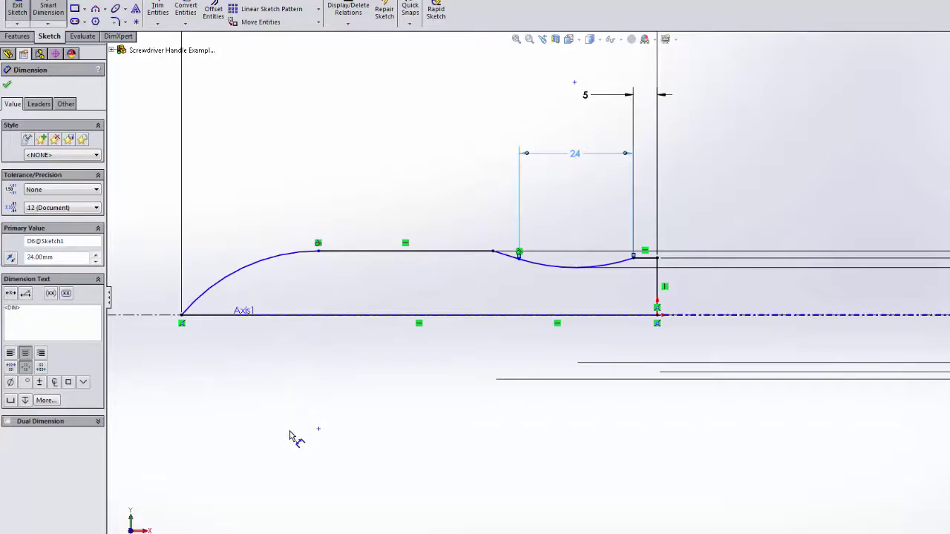
key("Escape")
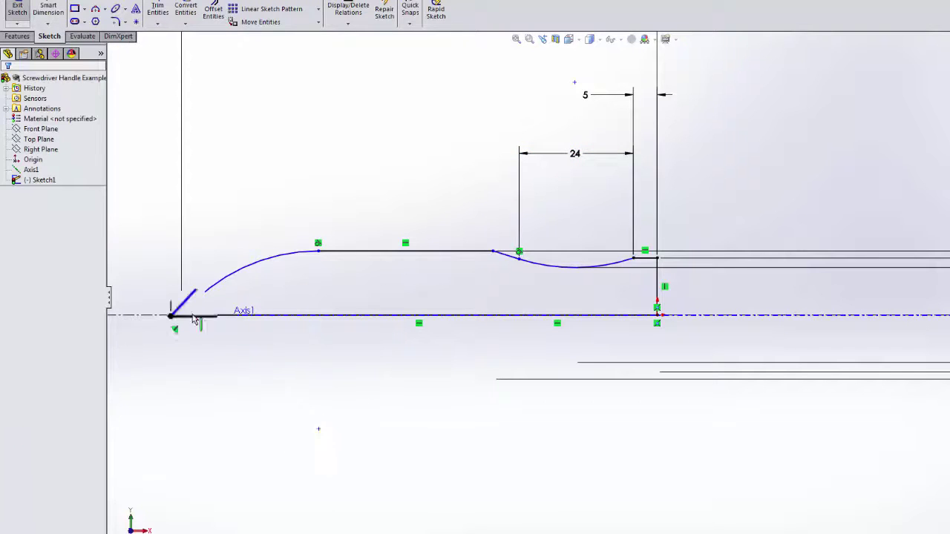
Step: Snap the front arc's lower endpoint back onto the origin on the axis
left_click_drag(195, 319, 184, 316)
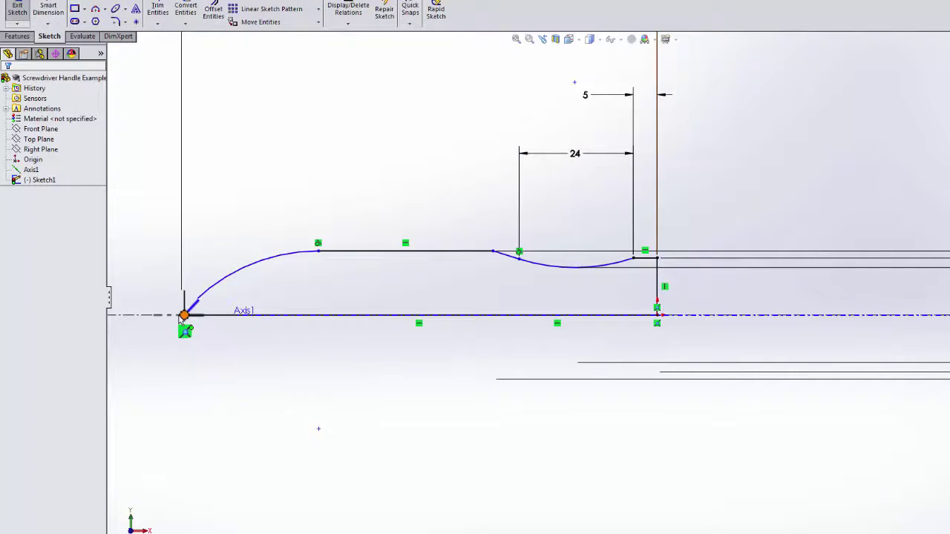
scroll(184, 319, "down", 5)
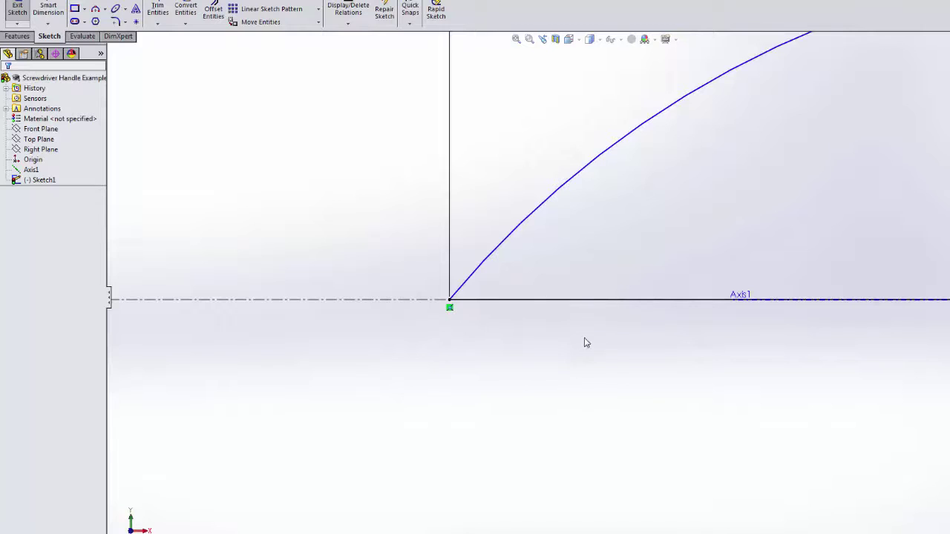
key("f")
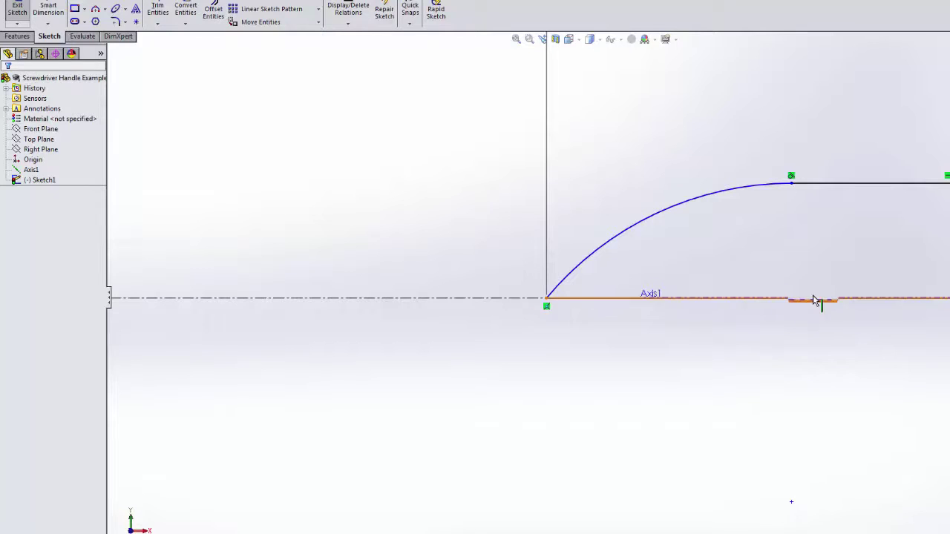
left_click(630, 236)
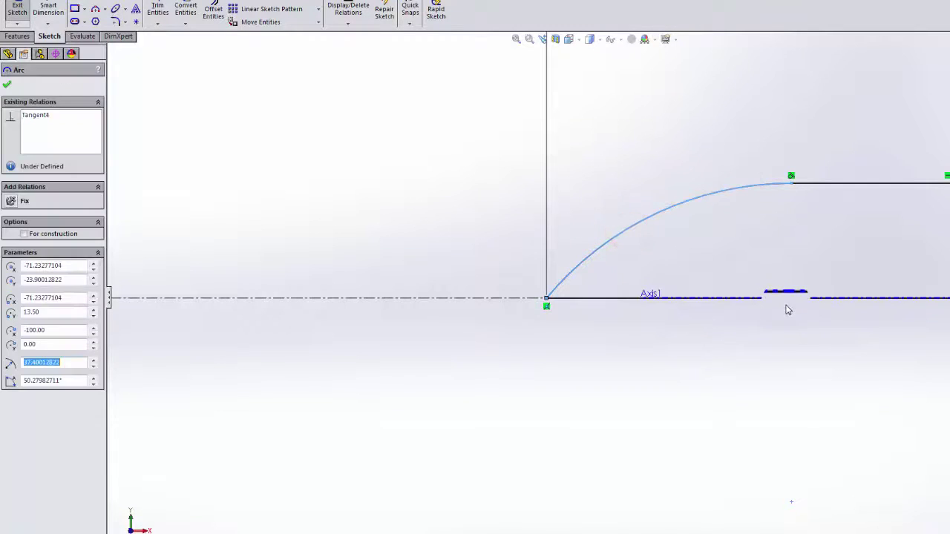
left_click(736, 391)
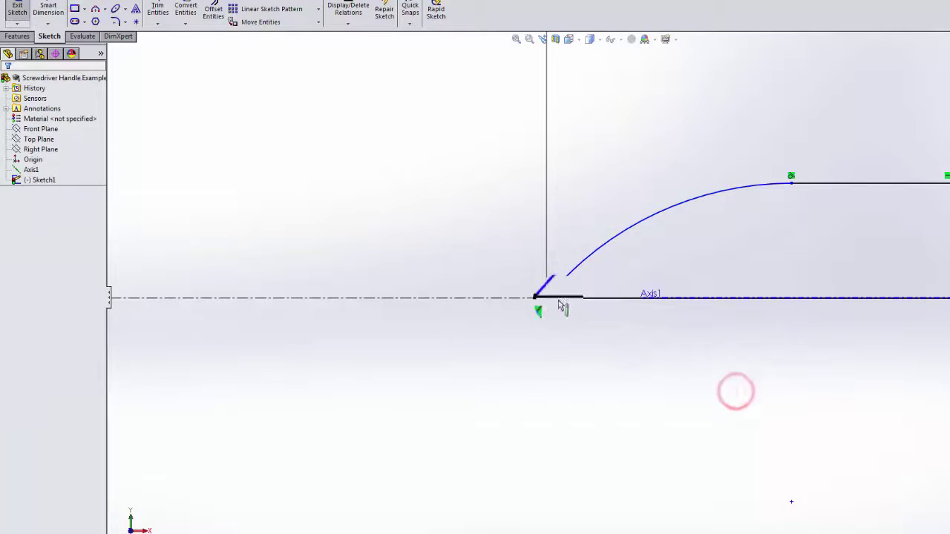
left_click_drag(772, 192, 785, 191)
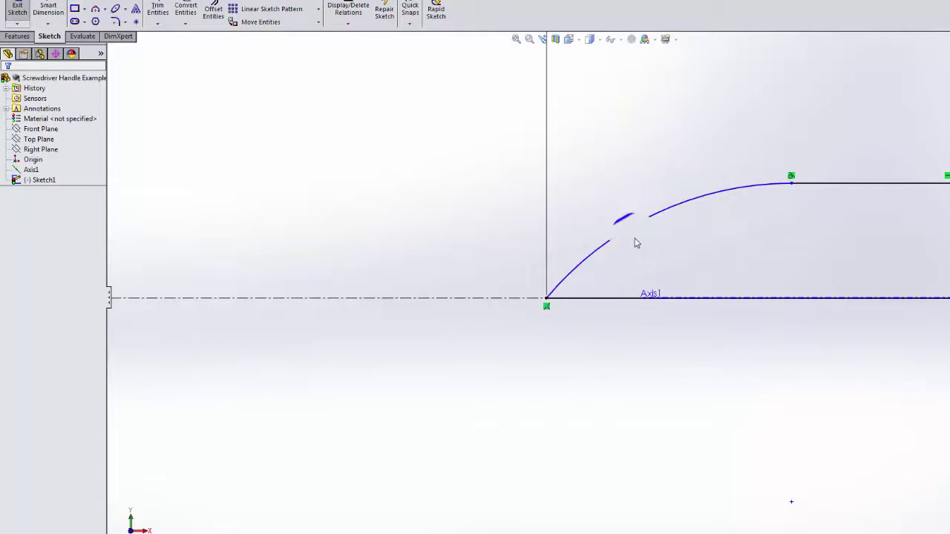
left_click_drag(559, 320, 547, 299)
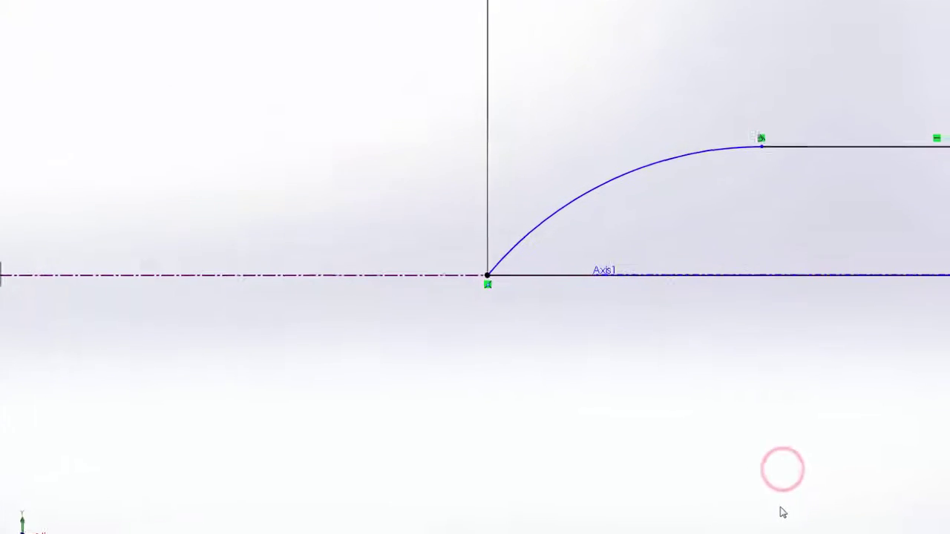
Step: Readjust the arc endpoints, reattaching the concave arc's end to the vertical line
left_click(682, 505)
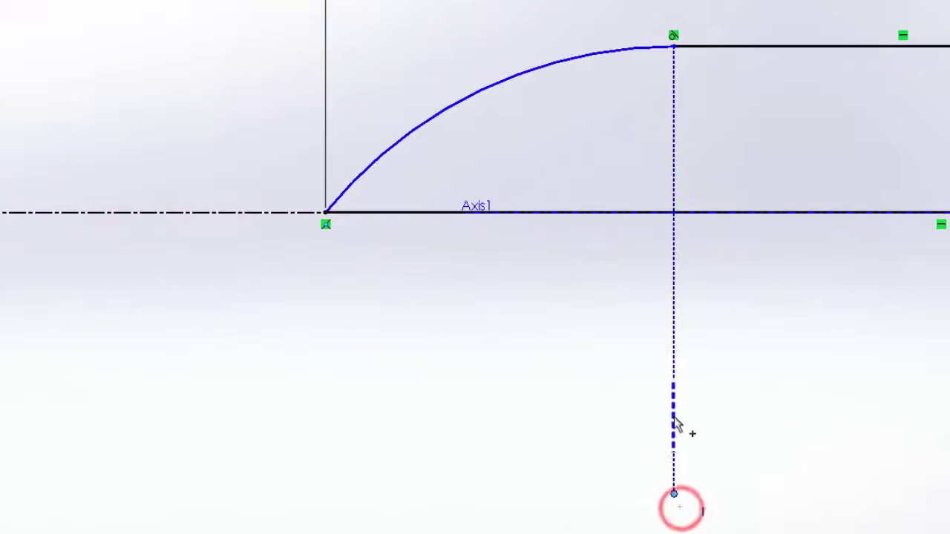
left_click_drag(679, 323, 493, 231)
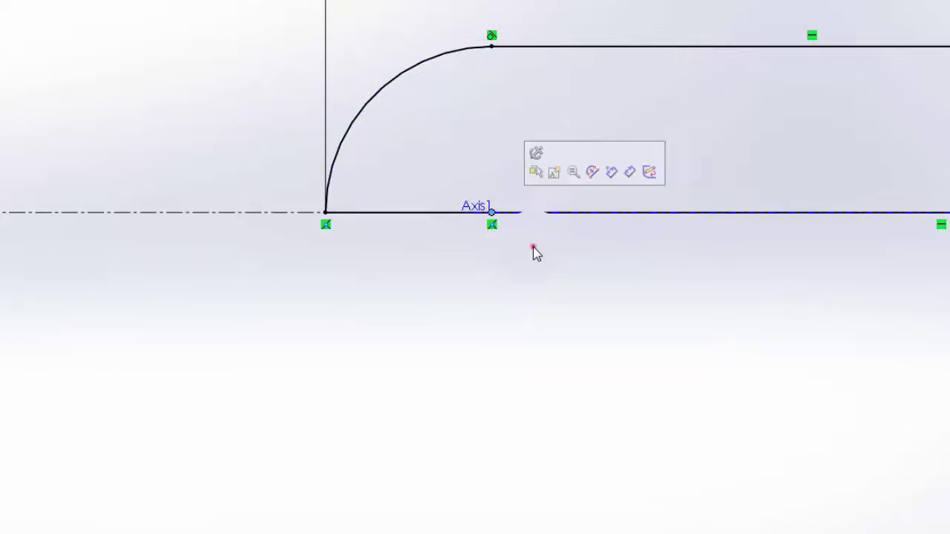
left_click(532, 250)
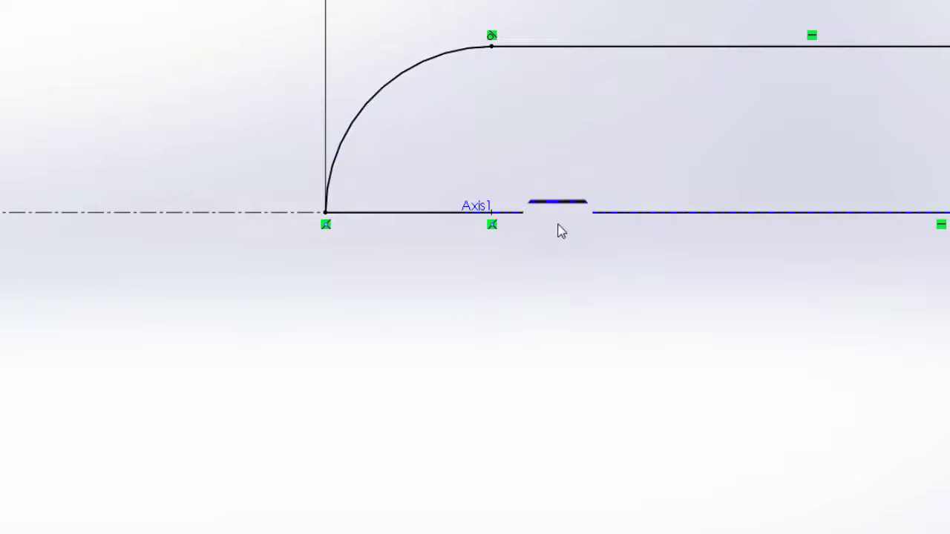
scroll(560, 230, "up", 3)
scroll(878, 168, "down", 2)
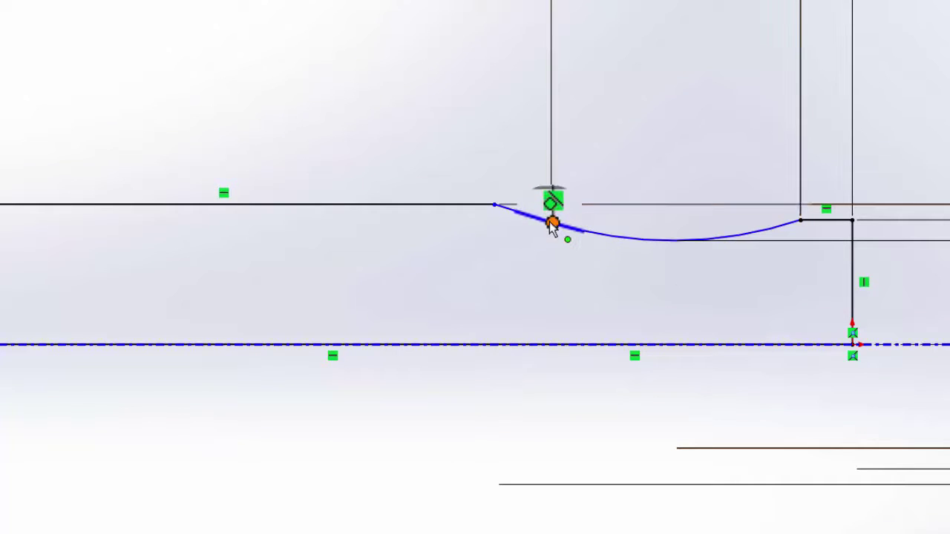
left_click_drag(551, 220, 571, 227)
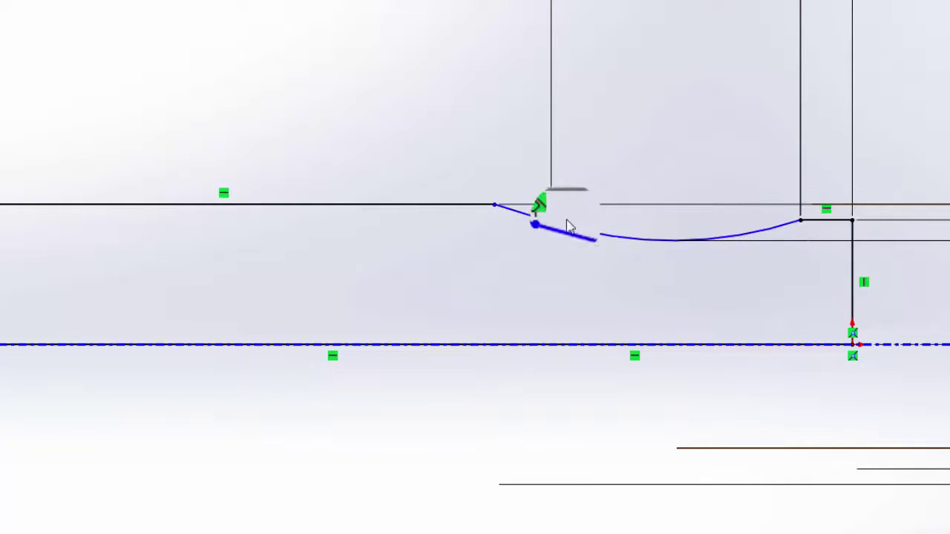
left_click_drag(822, 227, 845, 229)
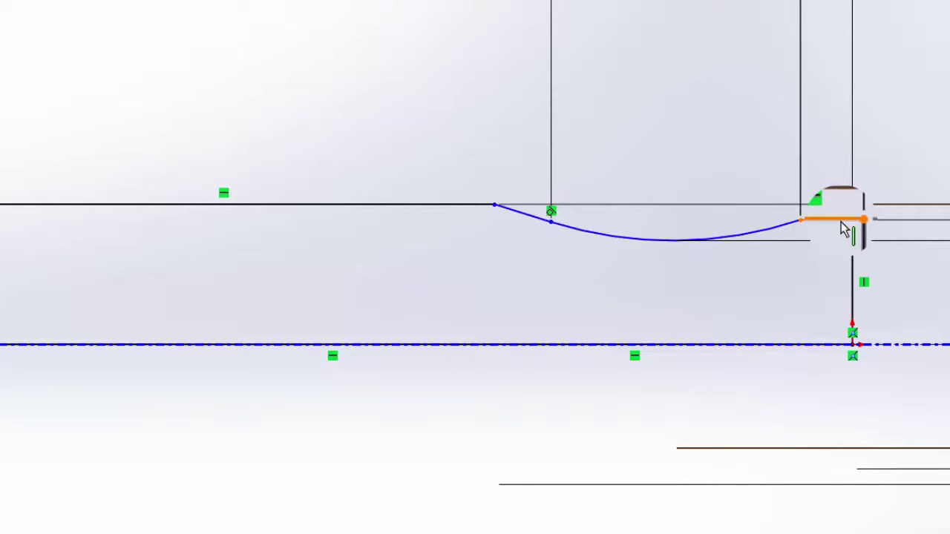
left_click_drag(562, 229, 551, 221)
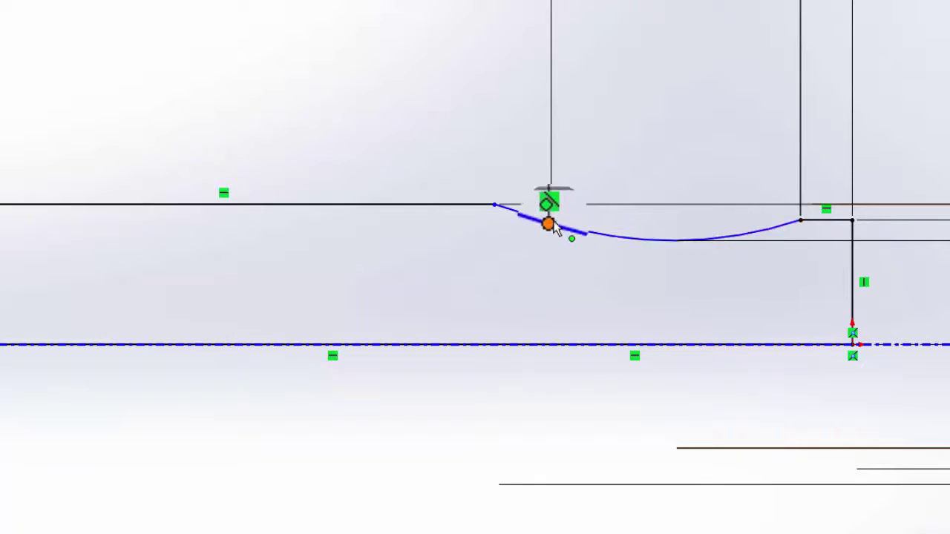
left_click(552, 221)
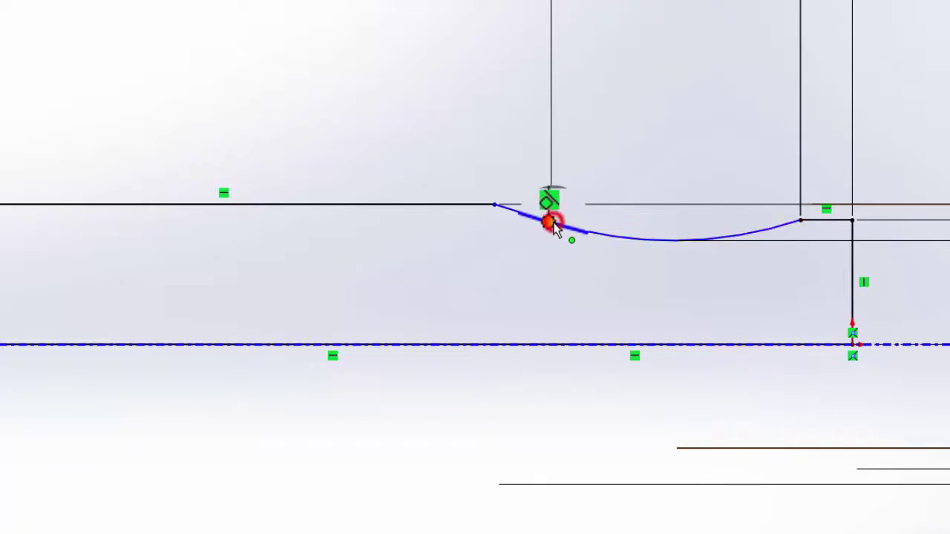
left_click(832, 221)
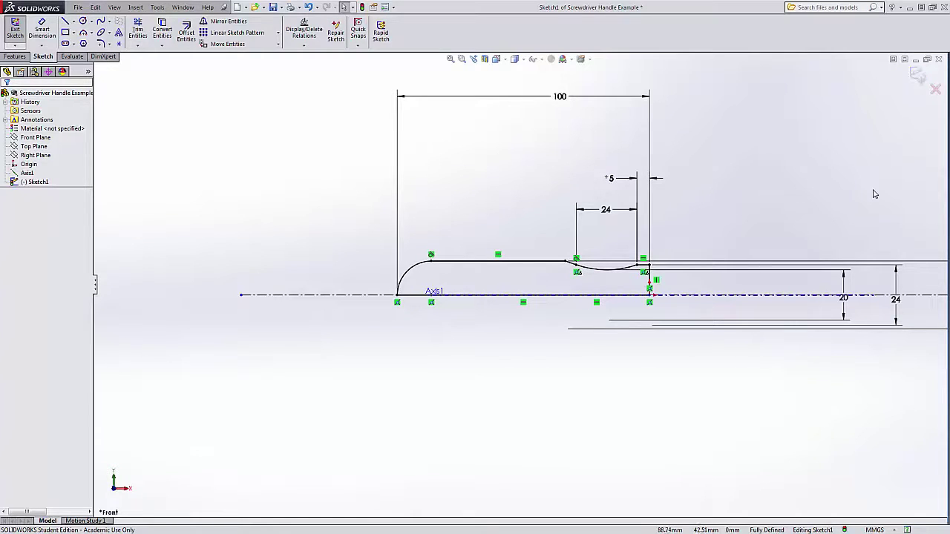
Step: Move the 20, 24, 27, 100 and 5 dimensions closer to the profile
scroll(863, 195, "up", 2)
scroll(816, 196, "down", 3)
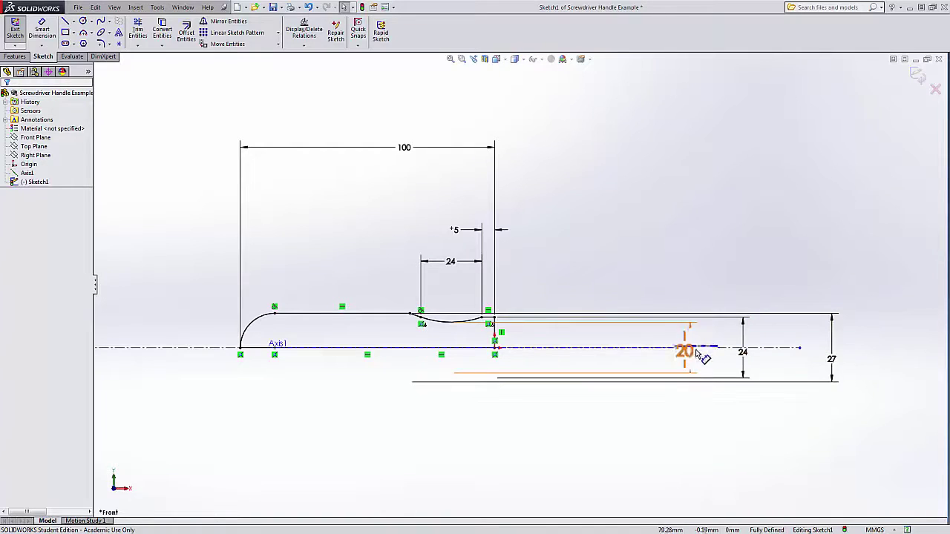
left_click_drag(690, 350, 537, 337)
left_click_drag(743, 352, 562, 358)
left_click_drag(833, 359, 591, 343)
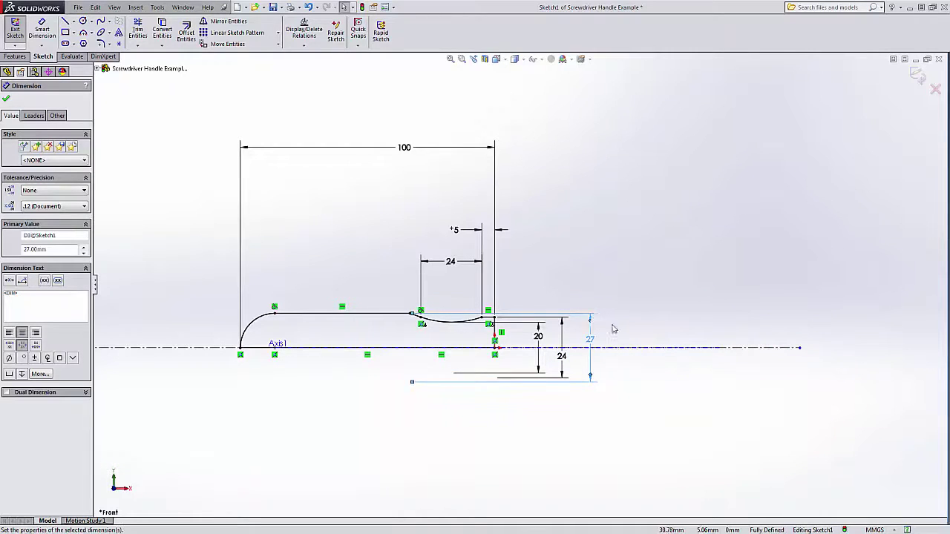
left_click_drag(403, 147, 397, 210)
left_click_drag(456, 230, 474, 245)
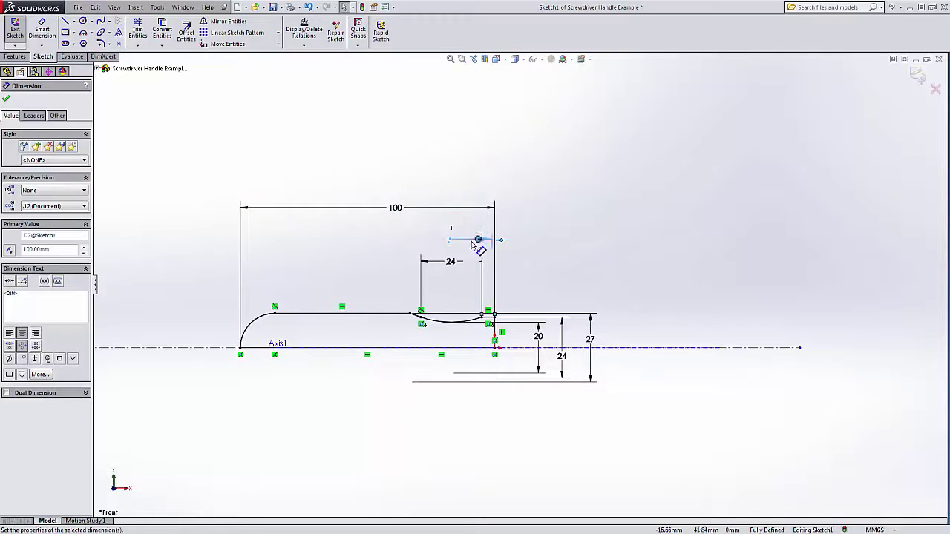
left_click(648, 239)
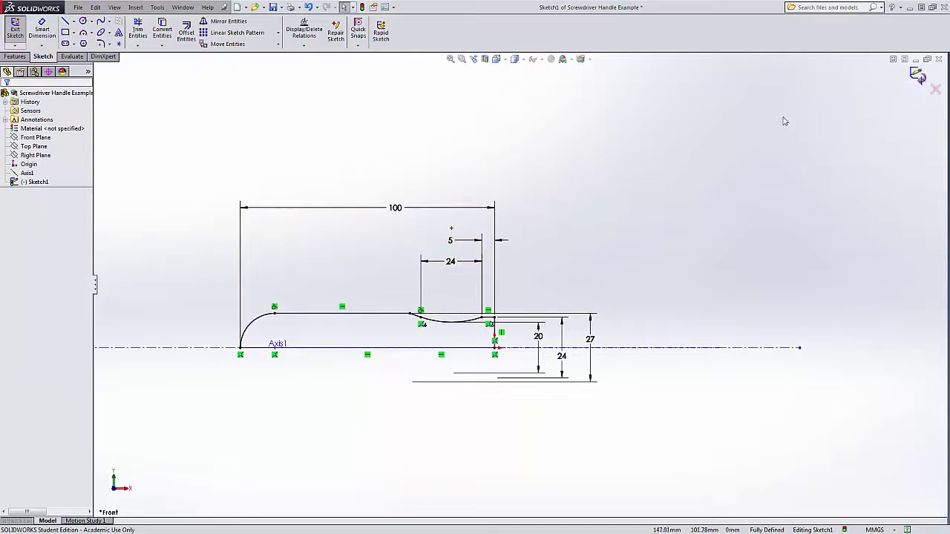
Step: Exit the fully defined Sketch1
scroll(520, 290, "down", 1)
scroll(391, 316, "up", 2)
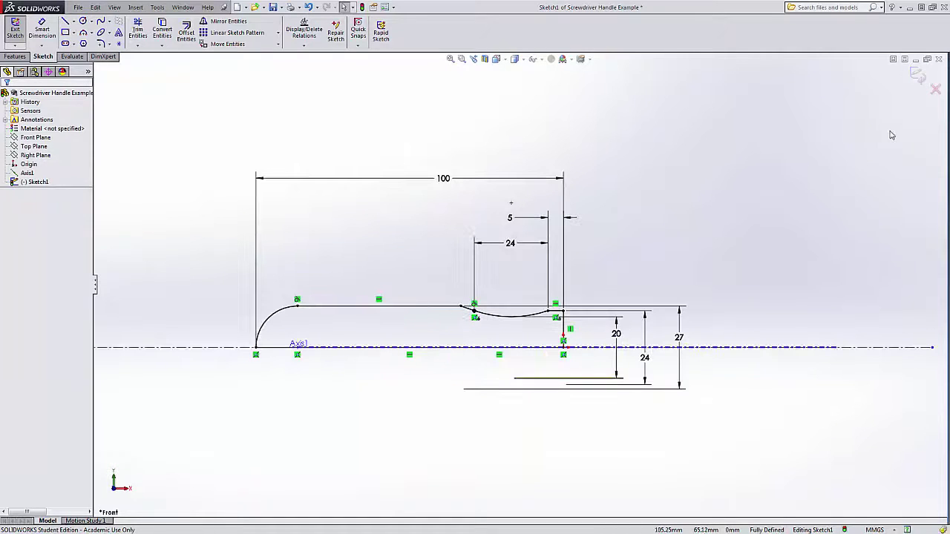
left_click(917, 75)
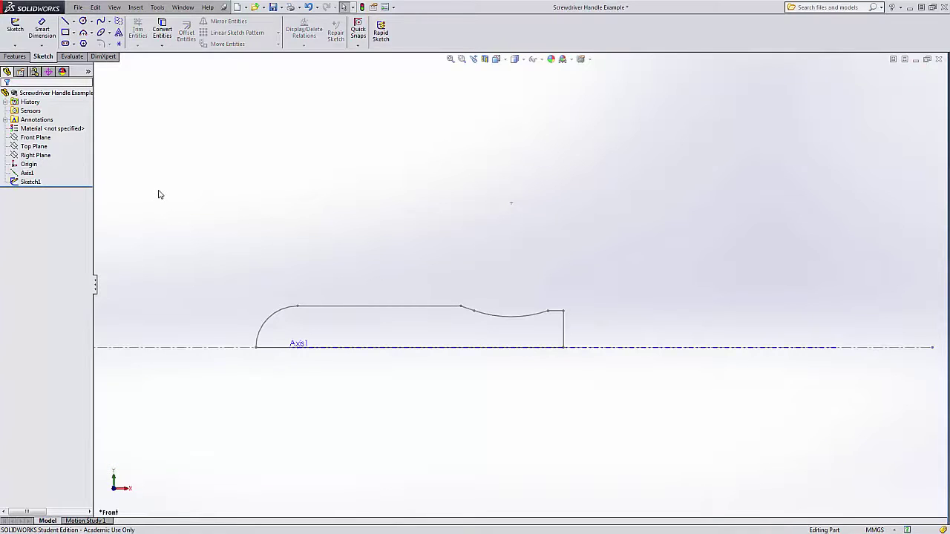
Step: Revolve Sketch1 360° around Line1 to create the solid handle, Revolve1
left_click(33, 182)
left_click(33, 183)
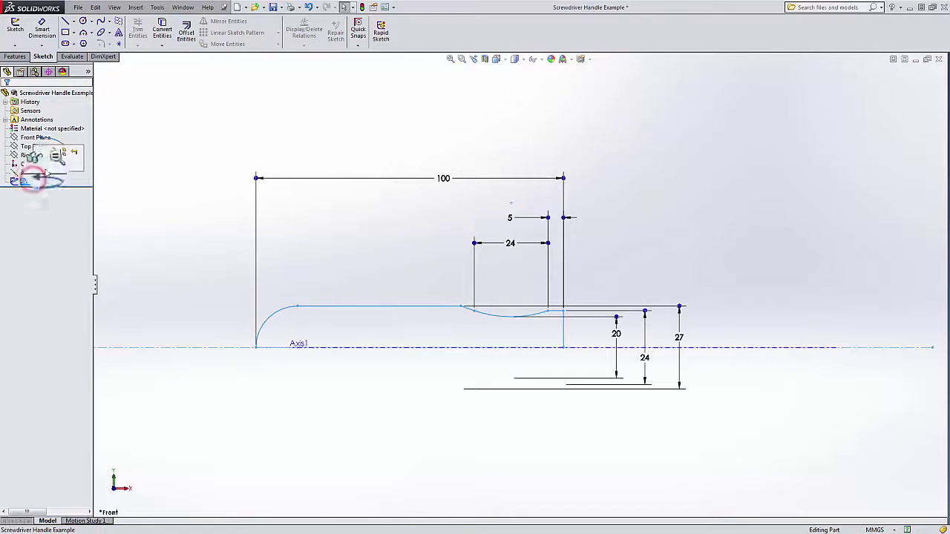
left_click(13, 56)
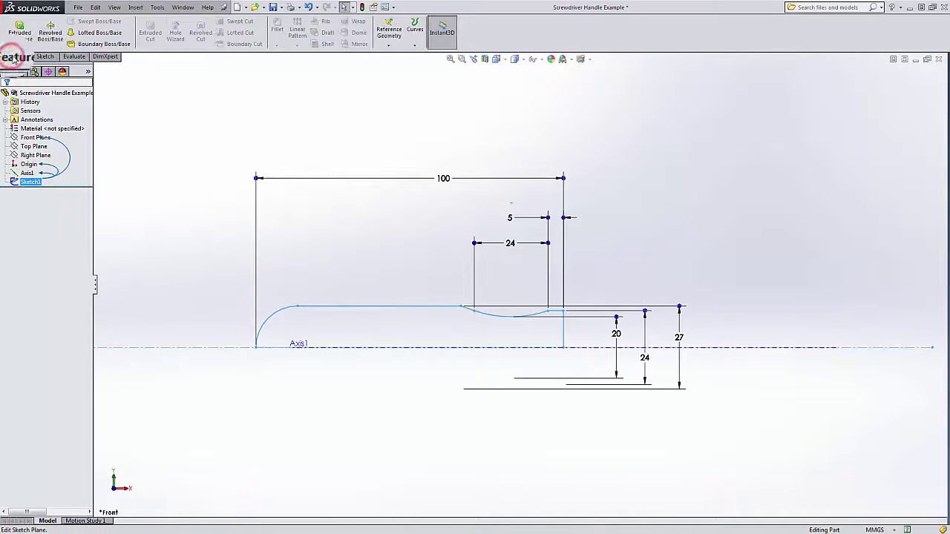
left_click(50, 34)
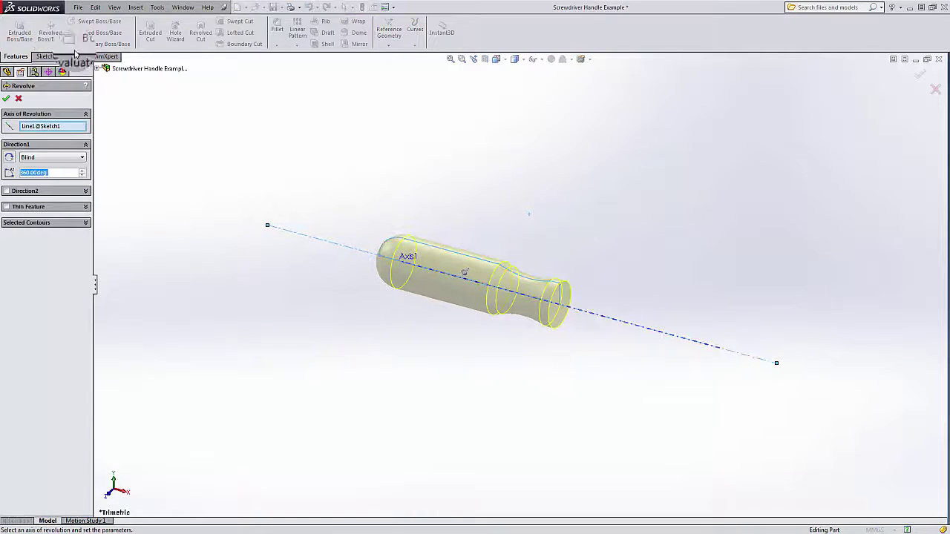
left_click(6, 99)
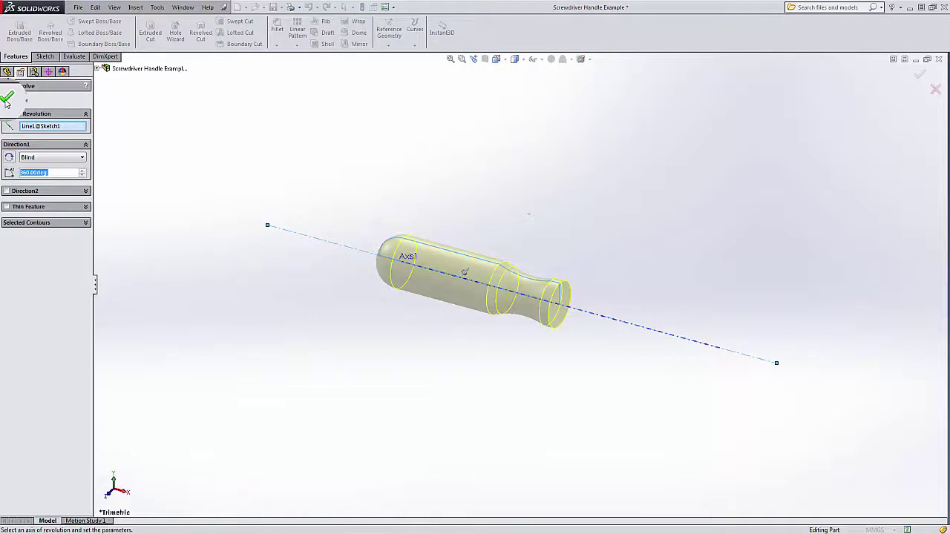
left_click(6, 98)
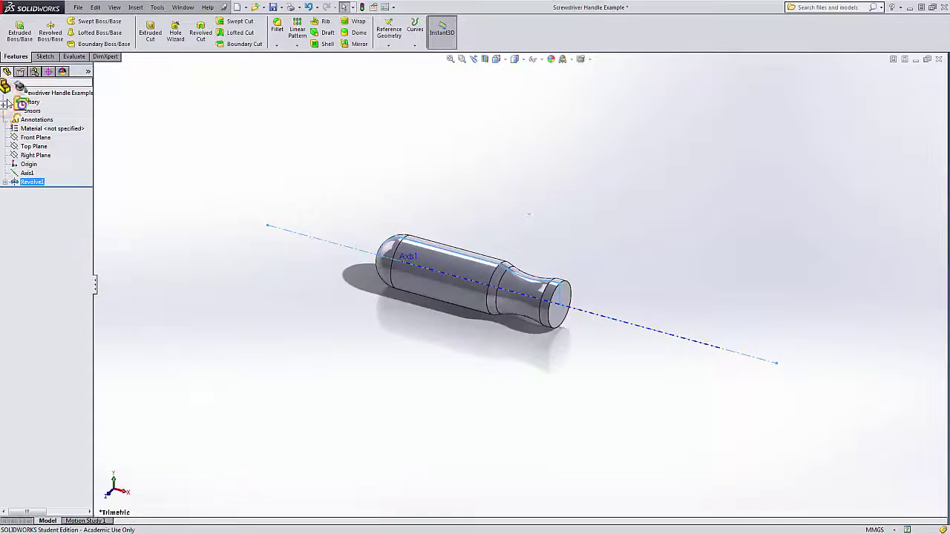
Step: Orbit the handle to face its flat end and start an Extruded Cut
left_click(530, 202)
middle_click_drag(580, 228, 604, 254)
middle_click_drag(696, 199, 591, 95)
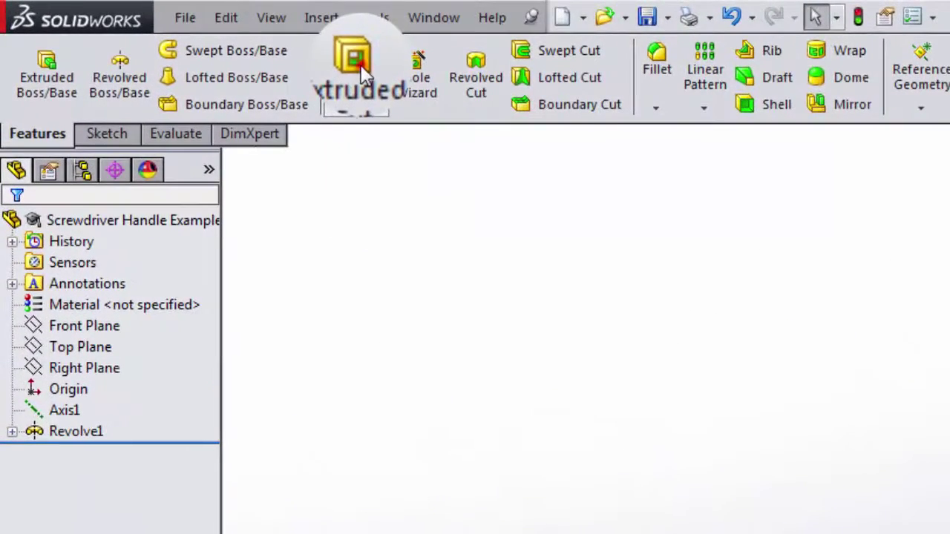
left_click(153, 28)
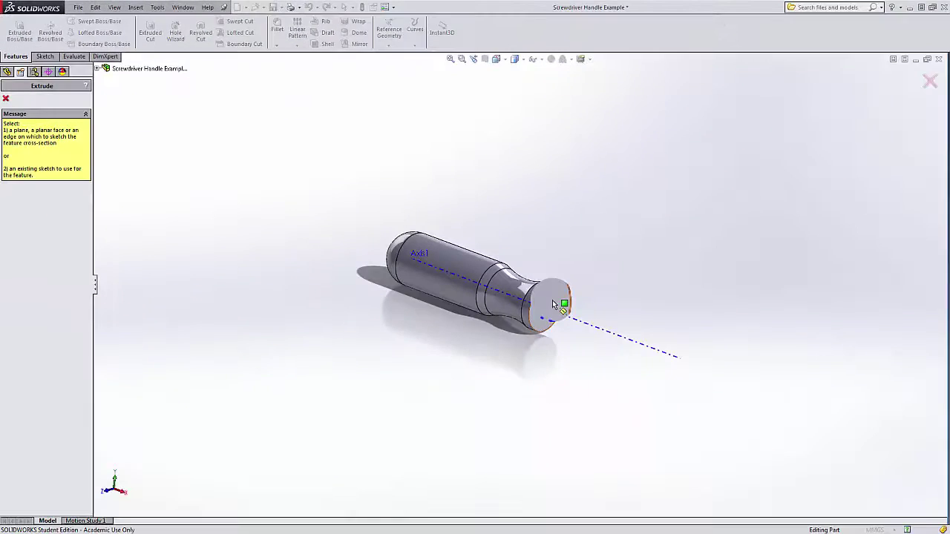
Step: Draw a corner rectangle on the handle's end face, viewed Normal To
left_click(649, 362)
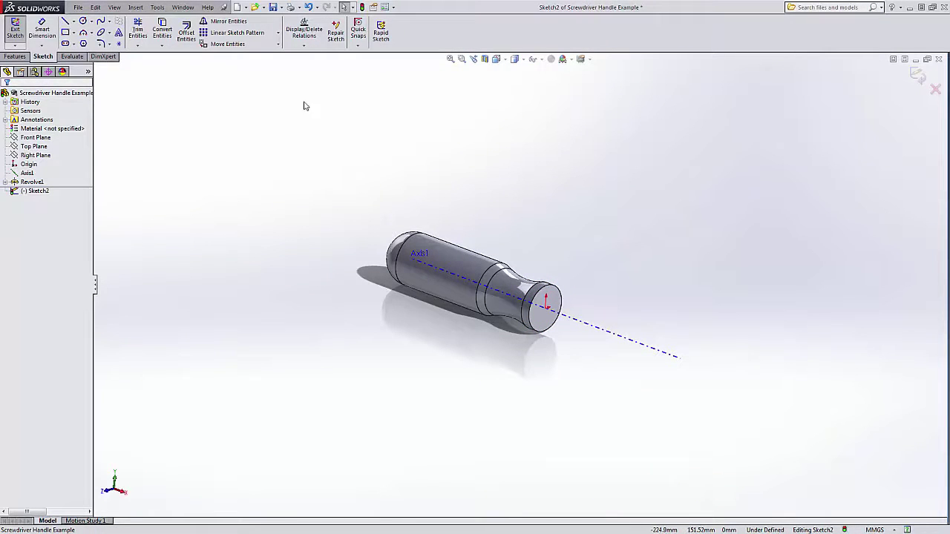
left_click(496, 59)
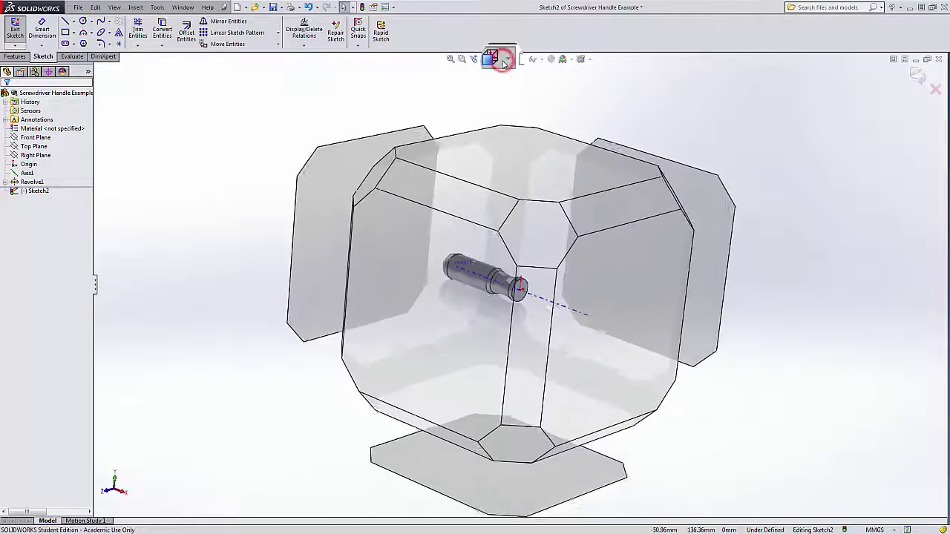
left_click(548, 110)
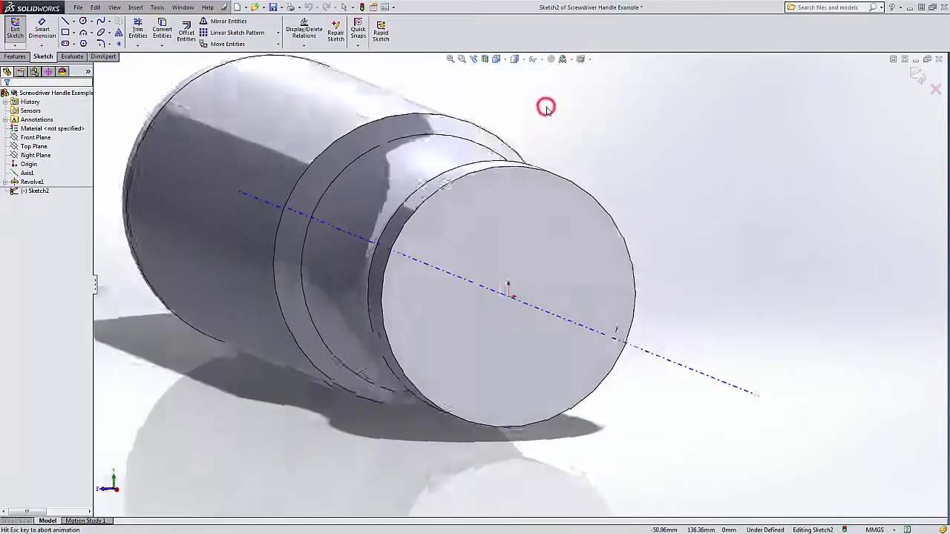
left_click(67, 30)
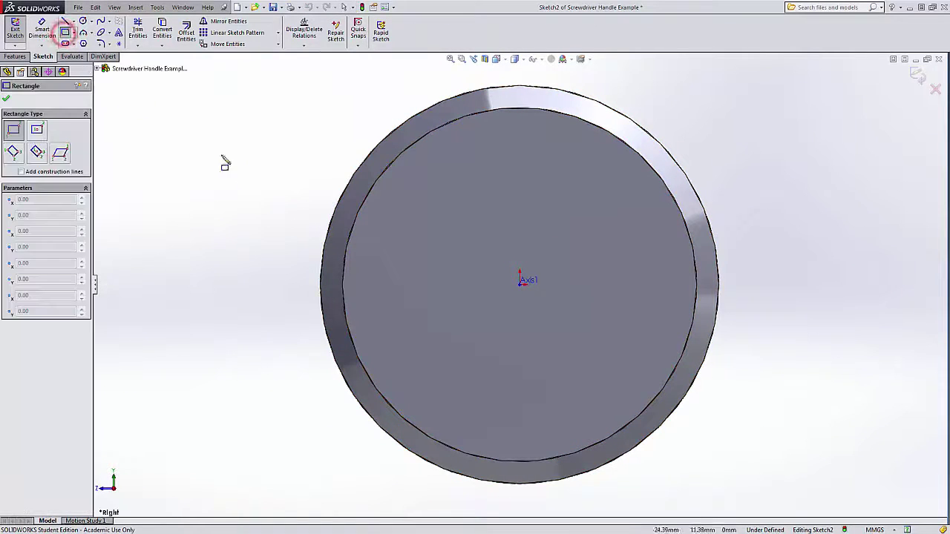
left_click(478, 245)
left_click(564, 323)
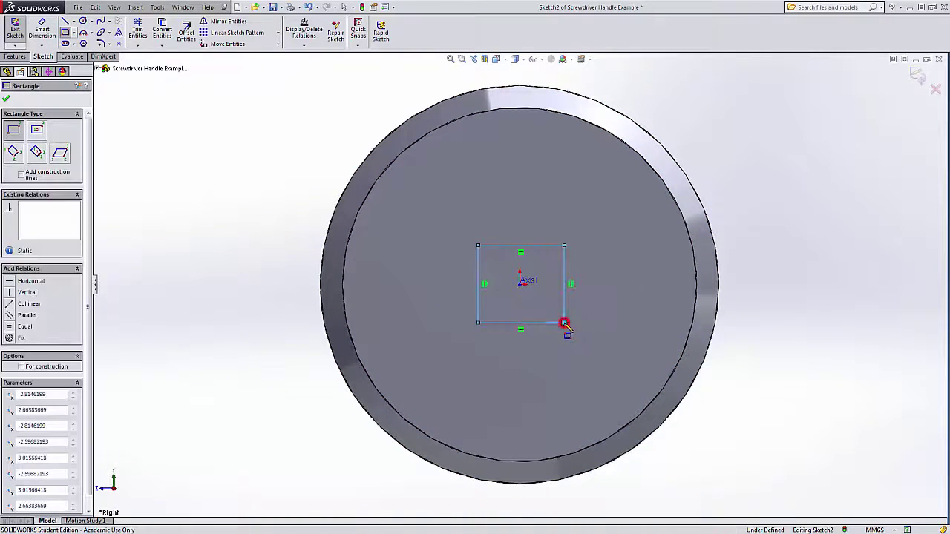
key("Escape")
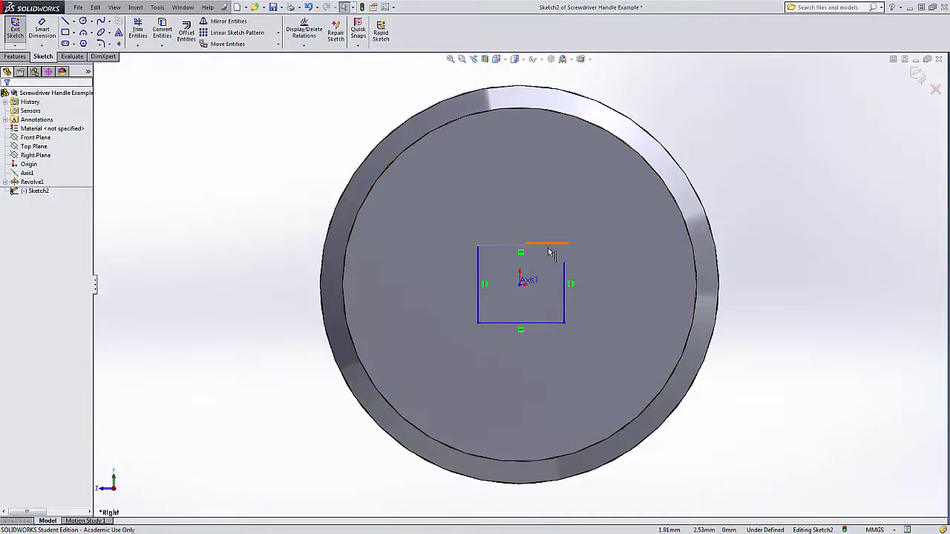
Step: Make all four rectangle sides Equal and dimension one side to 6 mm
left_click(548, 248)
left_click(564, 267, "ctrl")
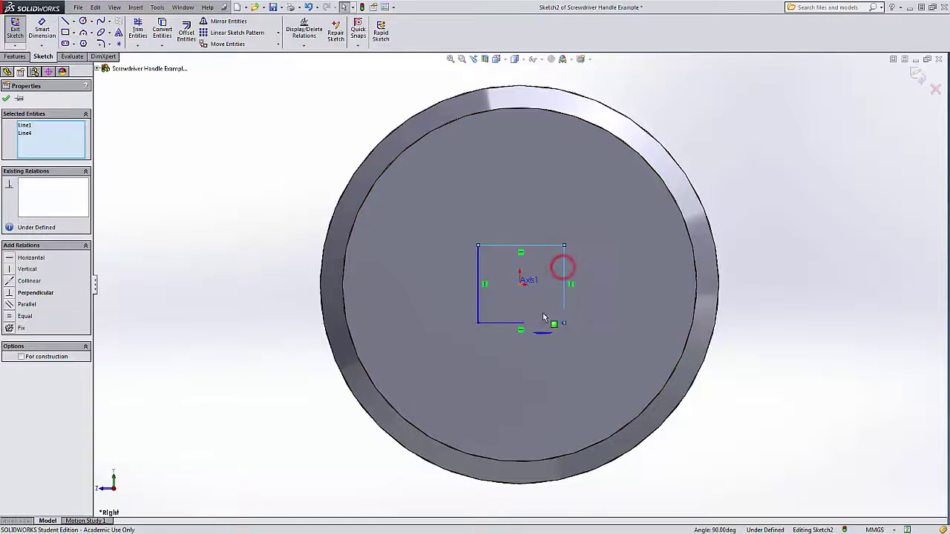
left_click(541, 323, "ctrl")
left_click(479, 296, "ctrl")
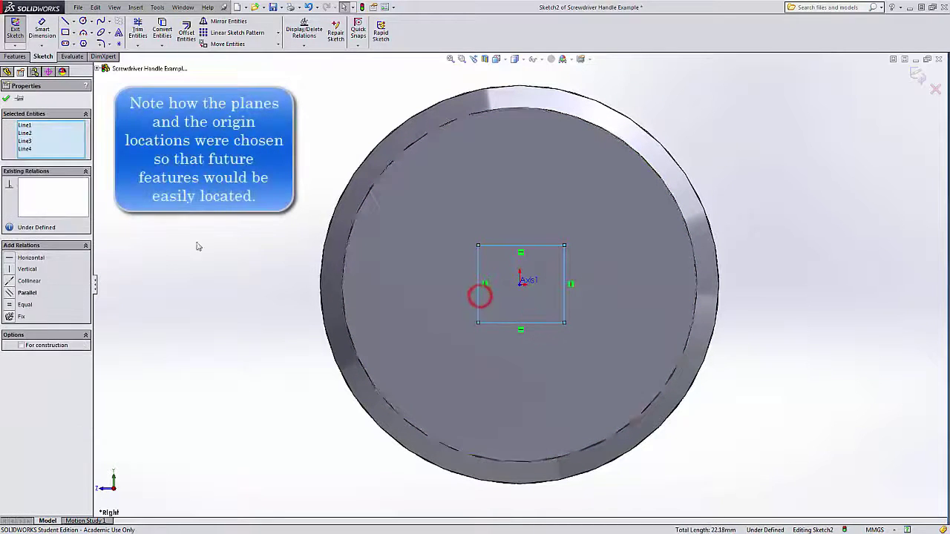
left_click(25, 304)
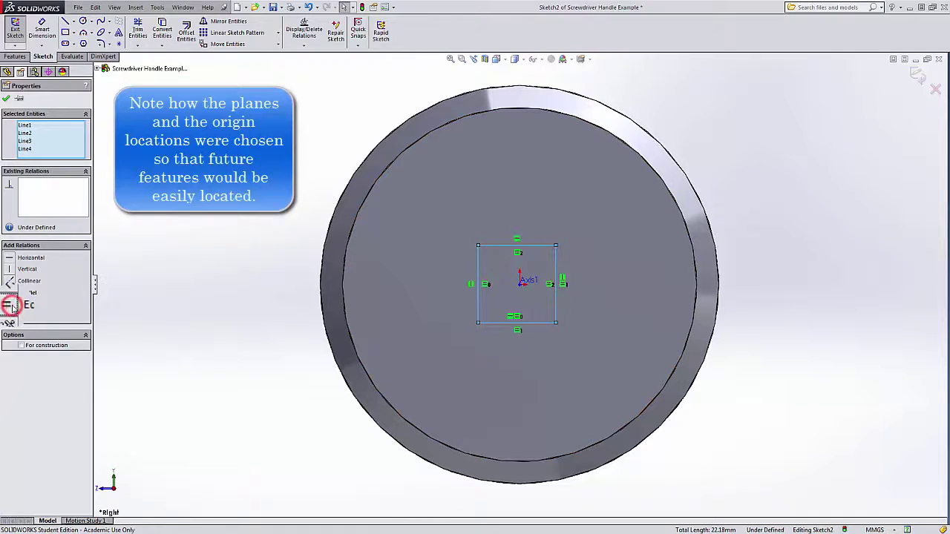
left_click(41, 34)
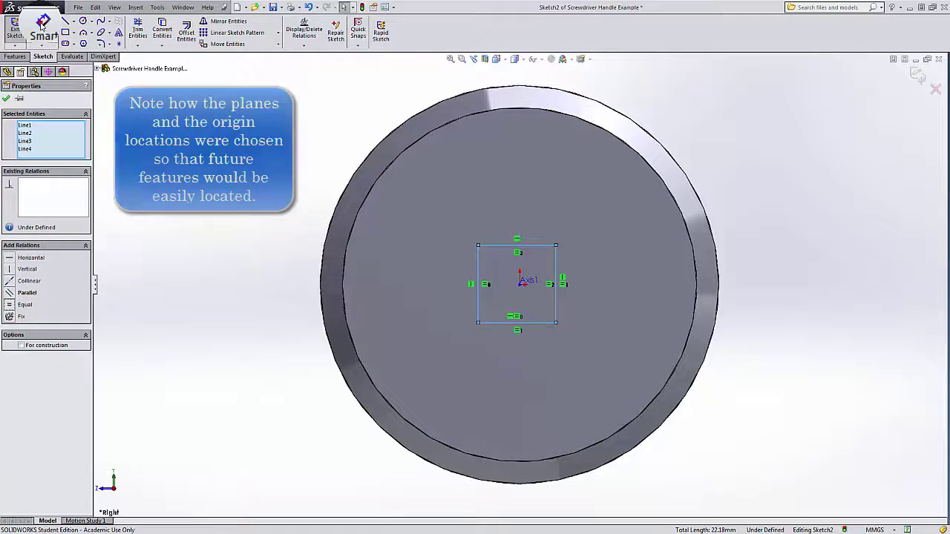
left_click(556, 260)
left_click(792, 278)
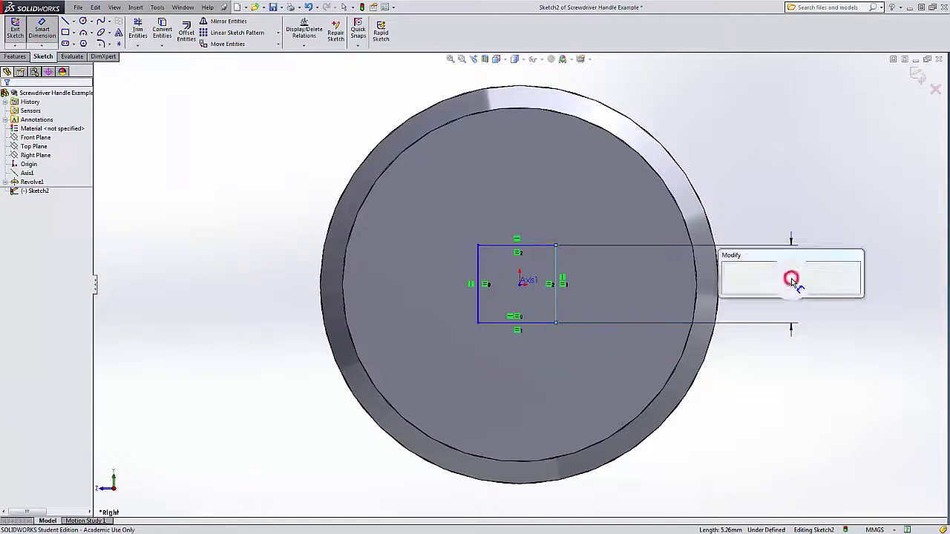
type("6")
key("Return")
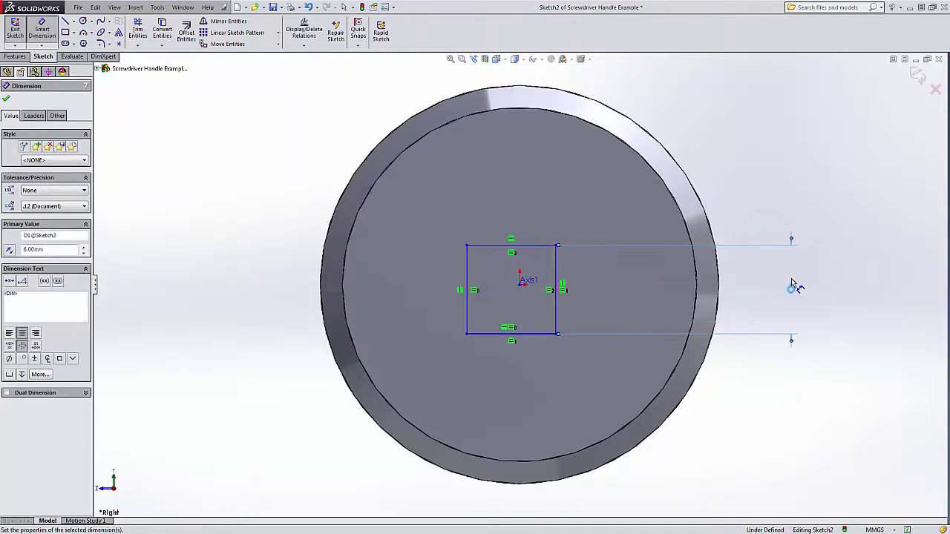
key("Escape")
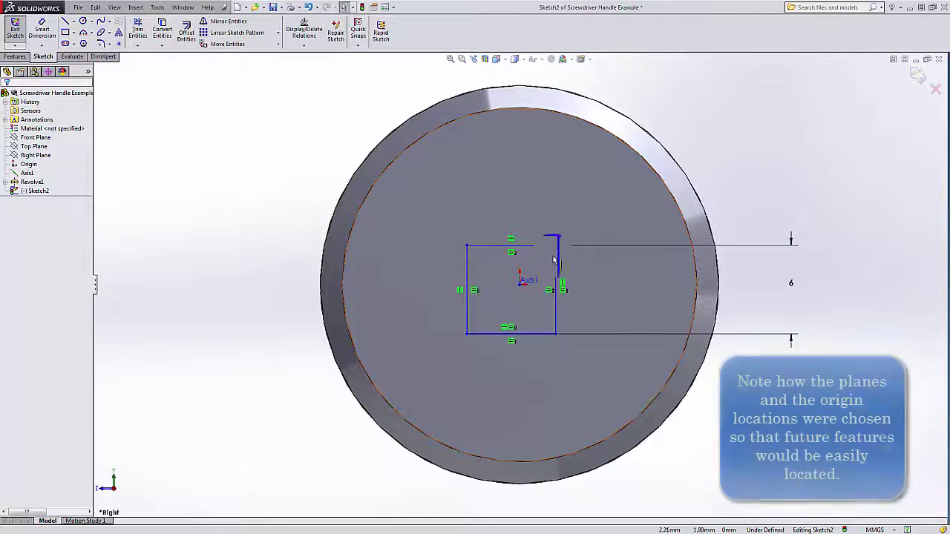
Step: Nudge the square and draw a diagonal construction centerline corner to corner
mouse_move(555, 246)
left_mouse_down()
mouse_move(566, 233)
mouse_move(571, 244)
left_mouse_up()
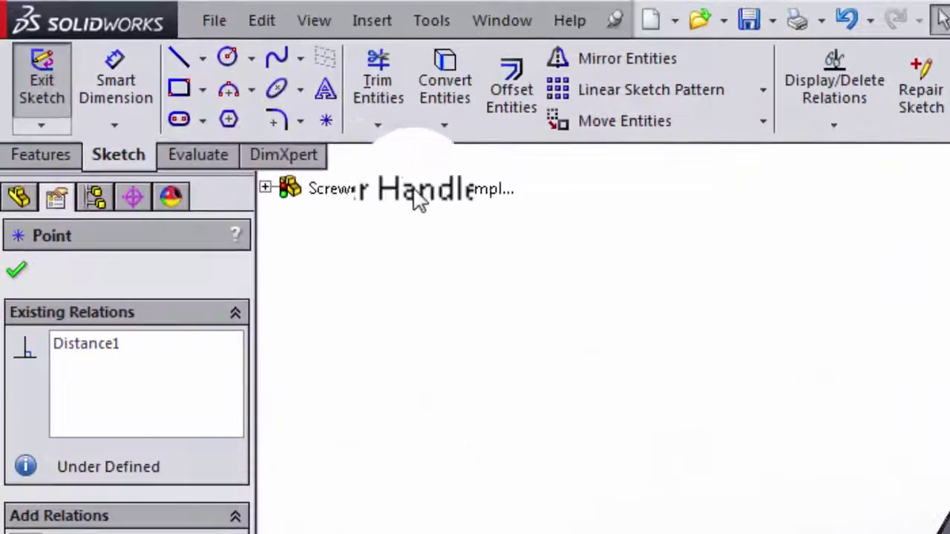
left_click(203, 63)
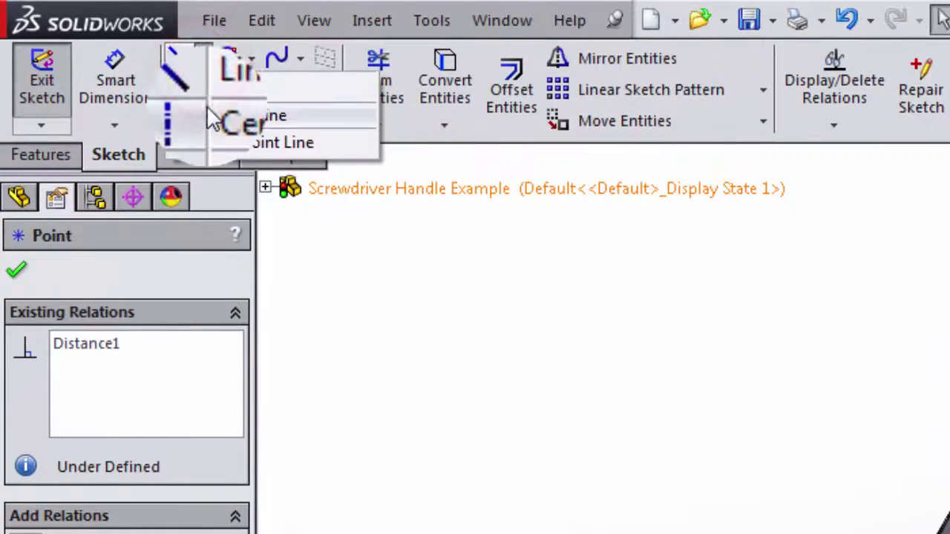
left_click(212, 111)
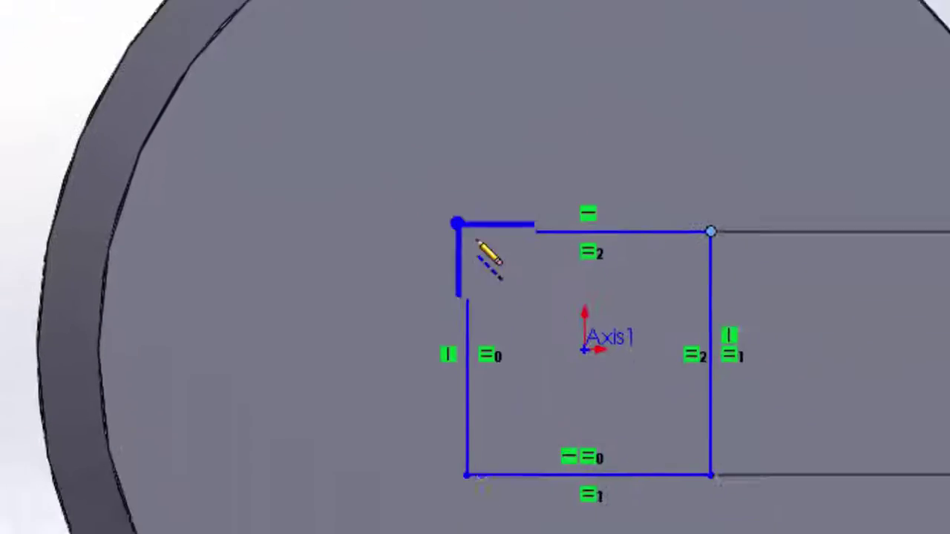
left_click(338, 165)
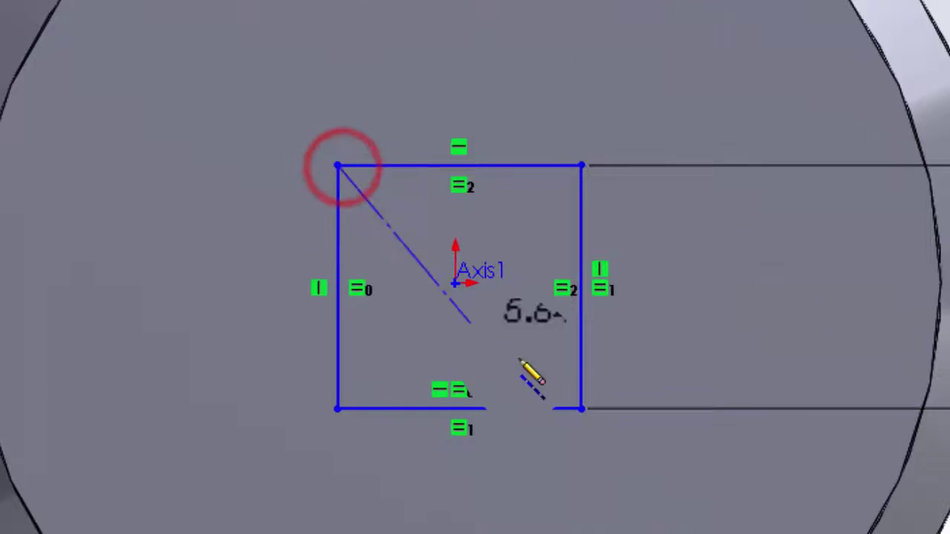
left_click(582, 409)
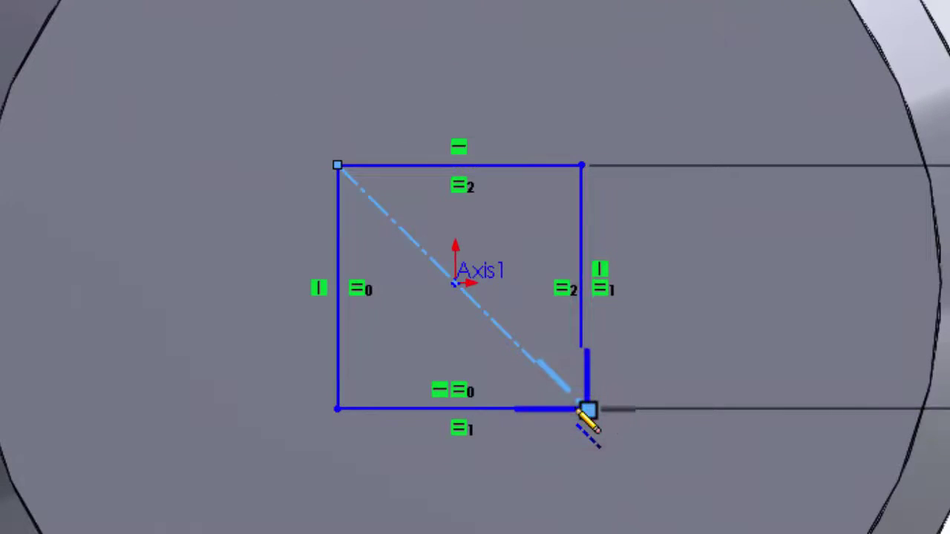
key("Escape")
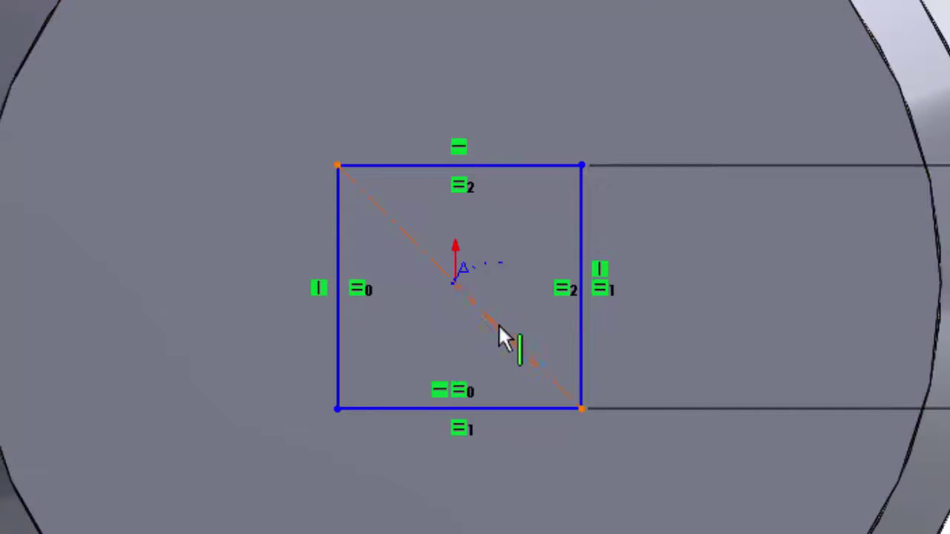
Step: Make the centerline's midpoint Coincident with the origin, then zoom to fit
right_click(500, 326)
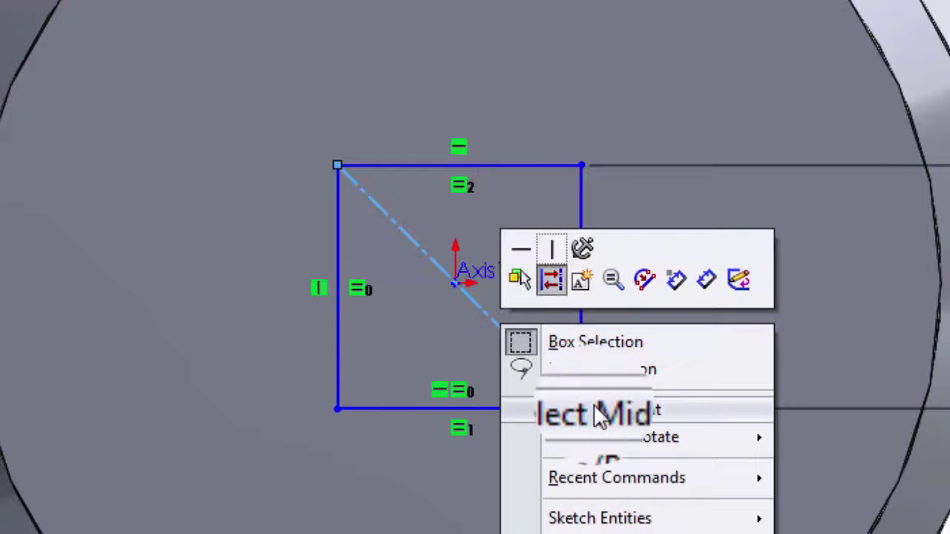
left_click(595, 410)
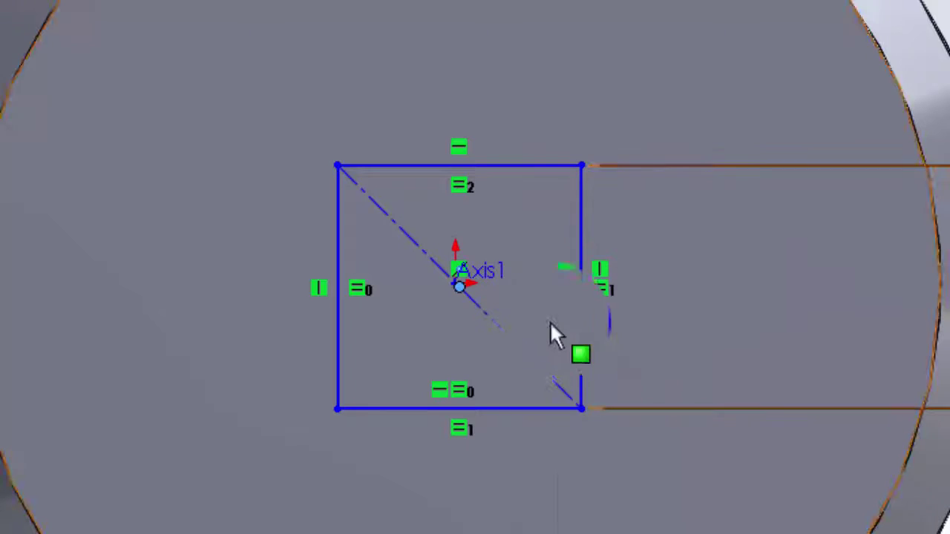
scroll(460, 283, "down", 5)
scroll(460, 284, "down", 4)
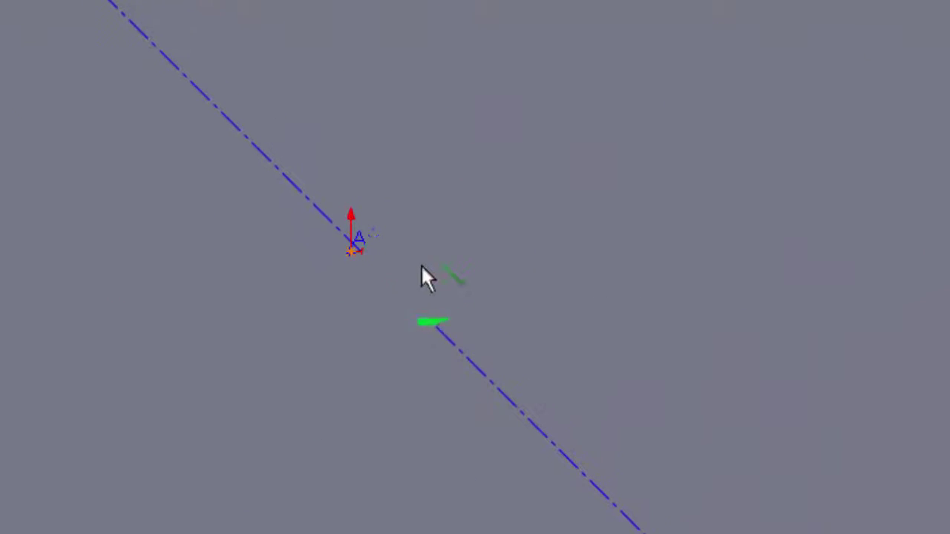
left_click(351, 251)
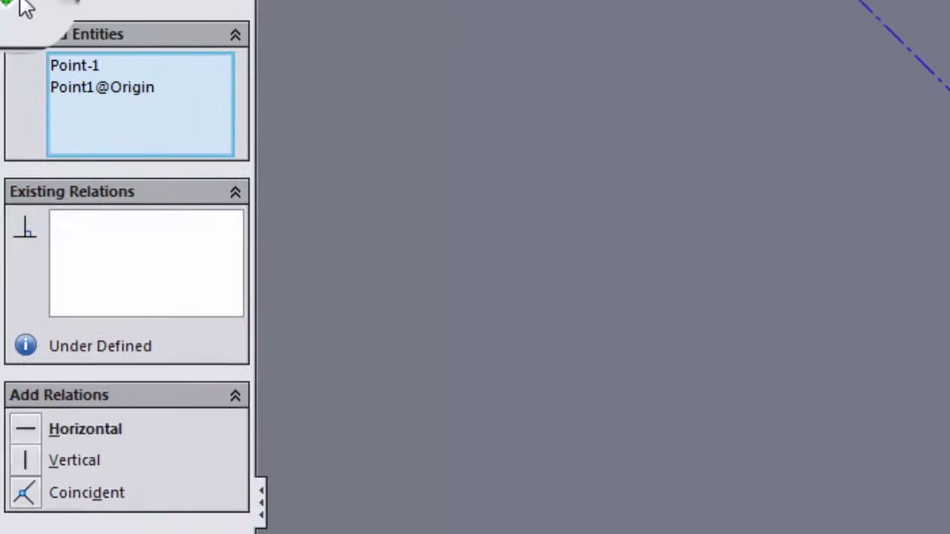
left_click(26, 496)
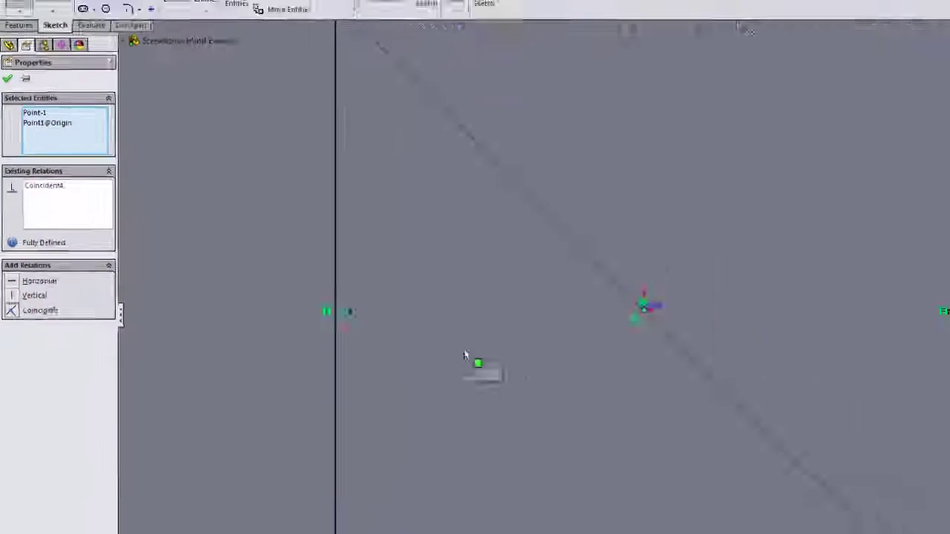
key("f")
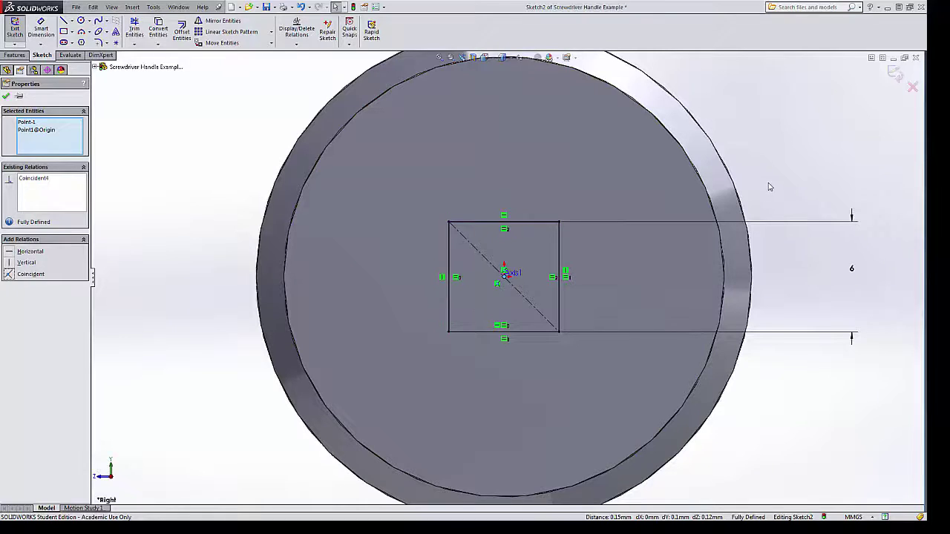
Step: Exit the sketch and cut the square 50 mm deep (Blind) into the handle end
left_click(899, 72)
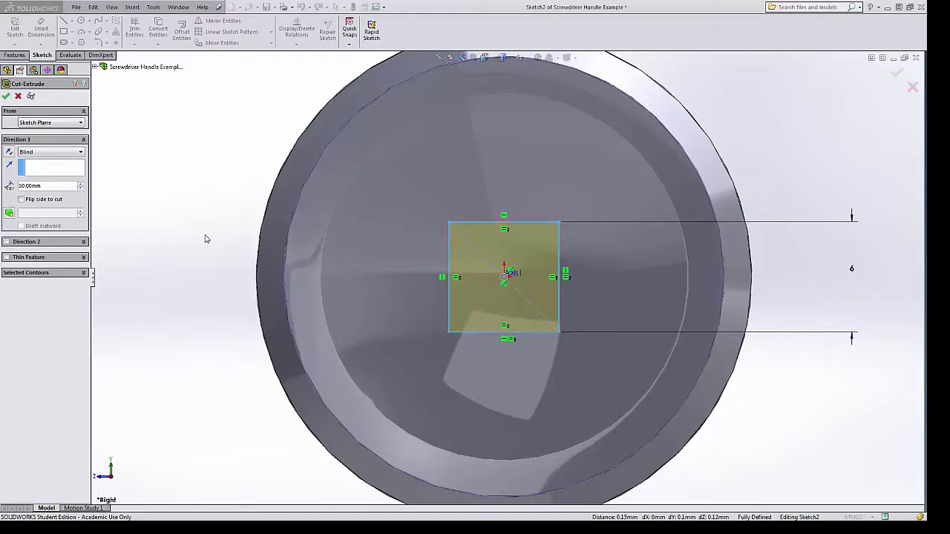
middle_click_drag(207, 238, 250, 275)
scroll(453, 303, "up", 3)
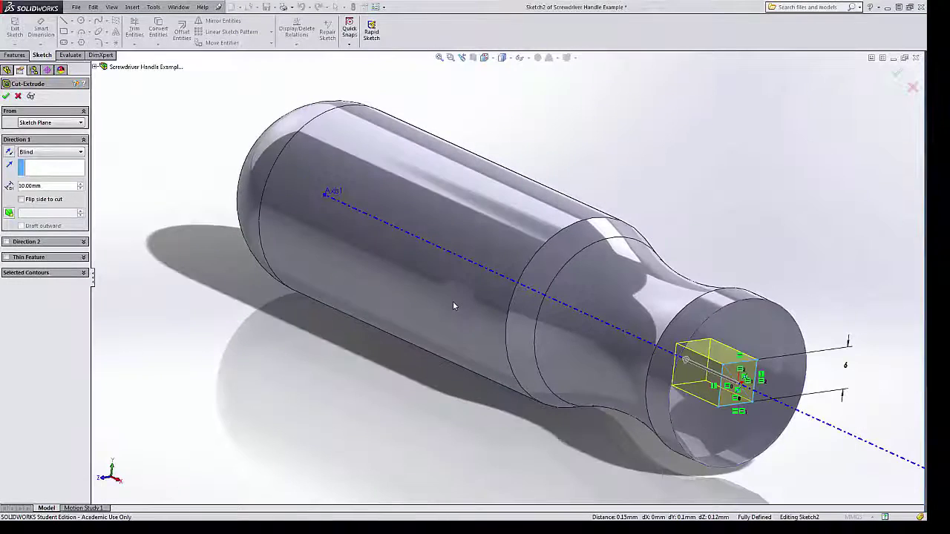
middle_click_drag(453, 305, 399, 270)
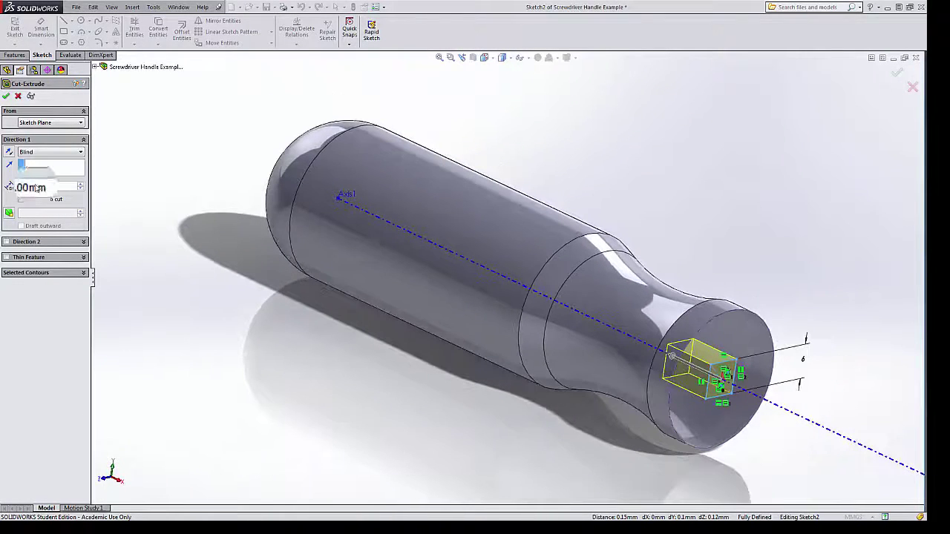
double_click(38, 186)
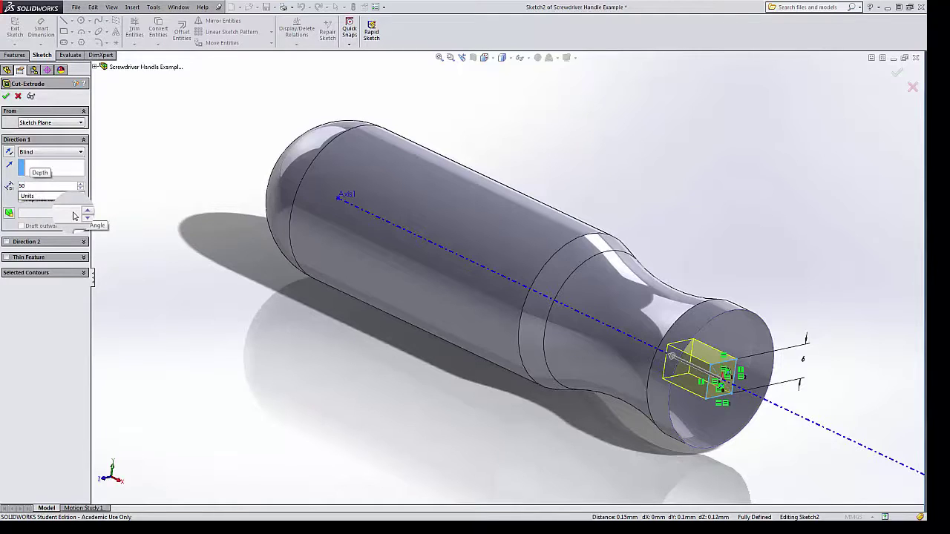
key("Return")
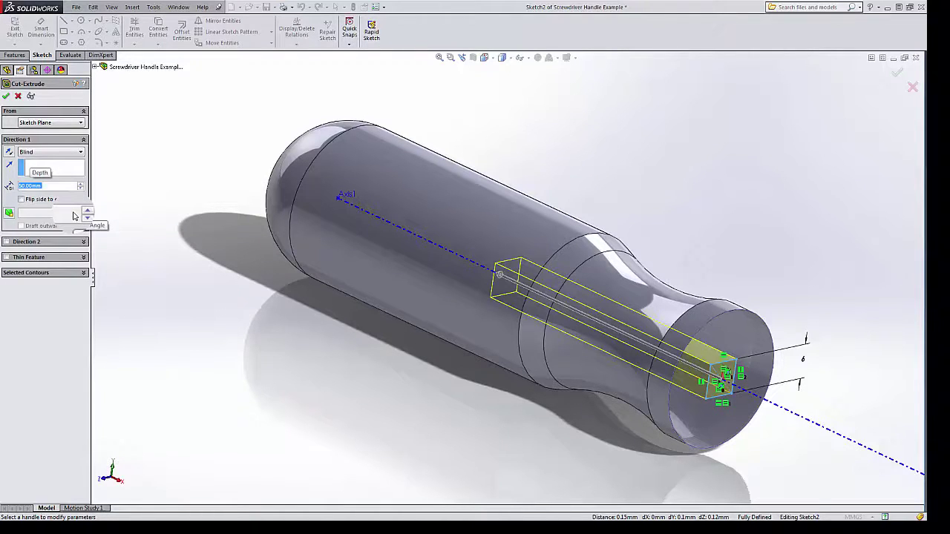
left_click(7, 97)
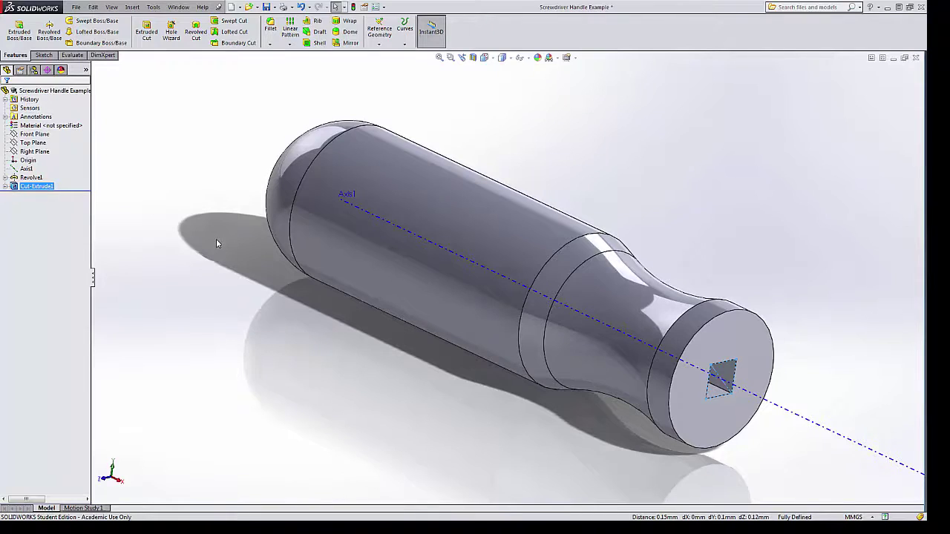
Step: Zoom over the square-holed handle, deselect Cut-Extrude1, and show the Sketch tools
scroll(216, 243, "up", 4)
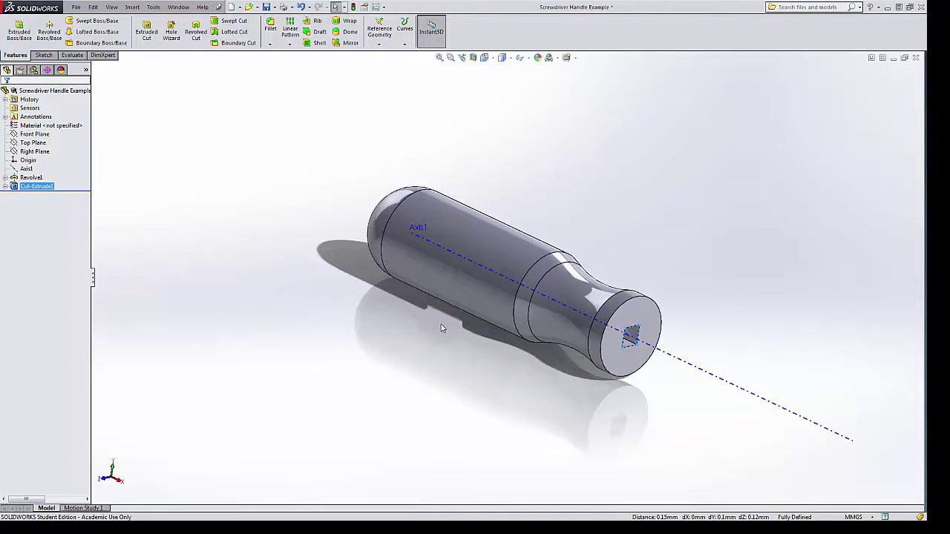
scroll(592, 294, "down", 4)
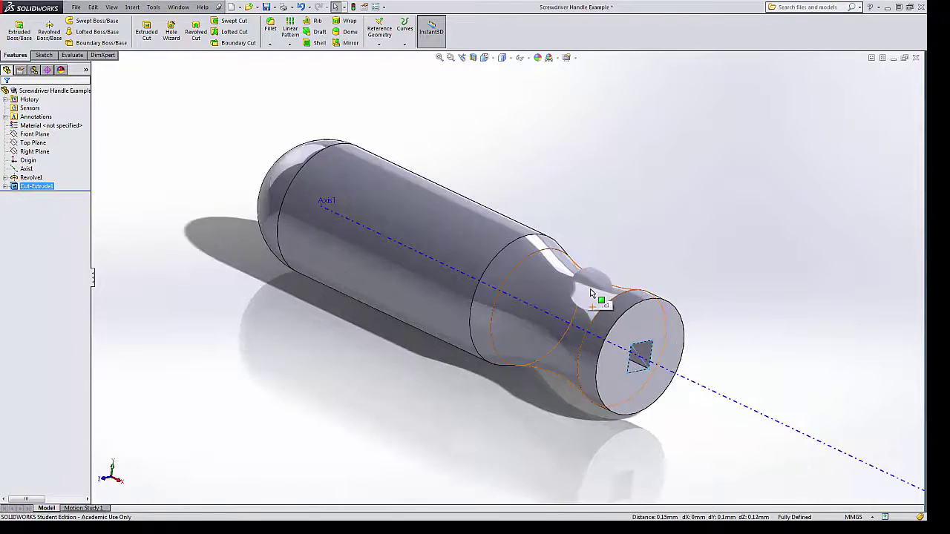
left_click(694, 239)
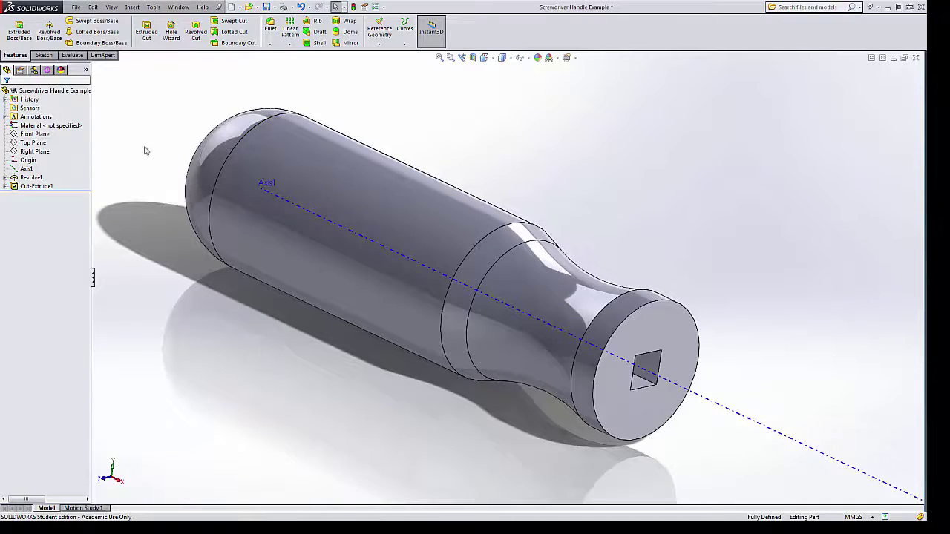
left_click(46, 57)
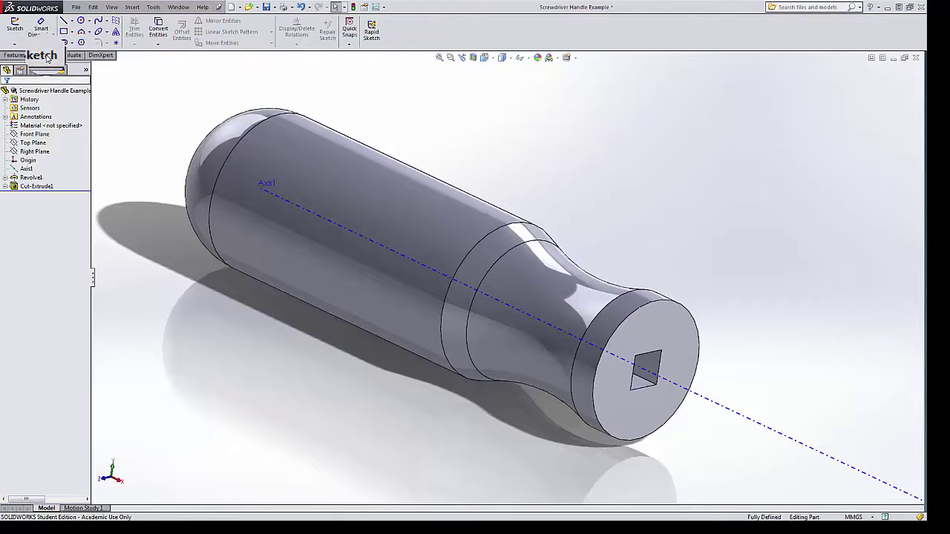
Step: Create Sketch3 on the handle's flat end face and view it Normal To
left_click(15, 27)
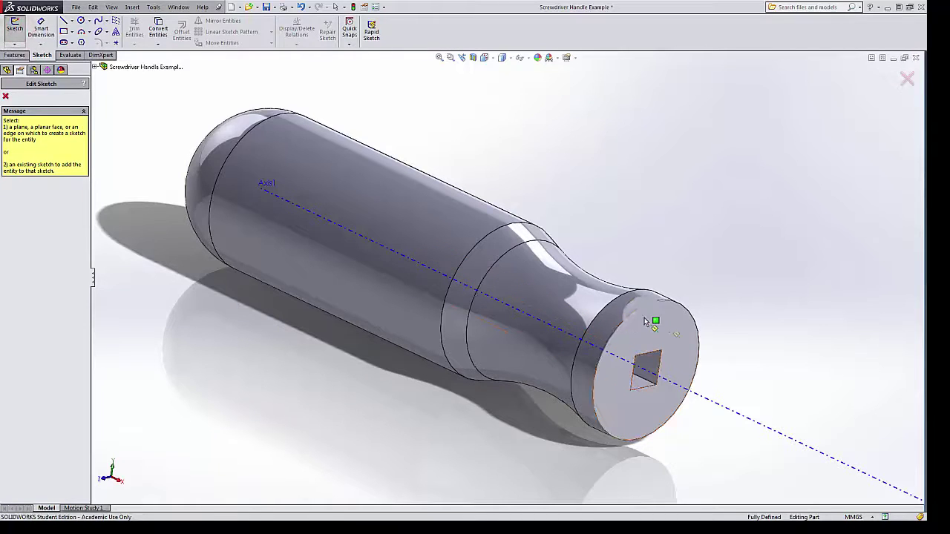
left_click(665, 324)
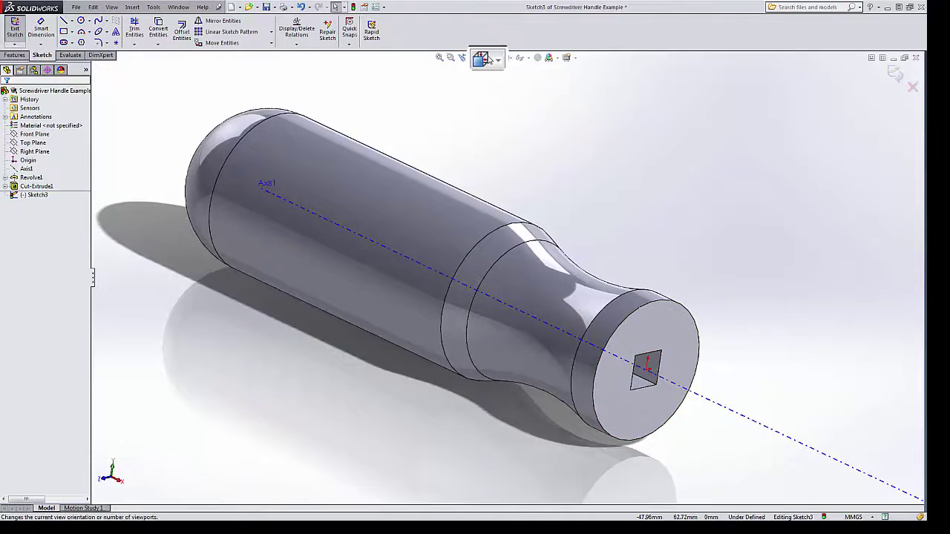
left_click(484, 58)
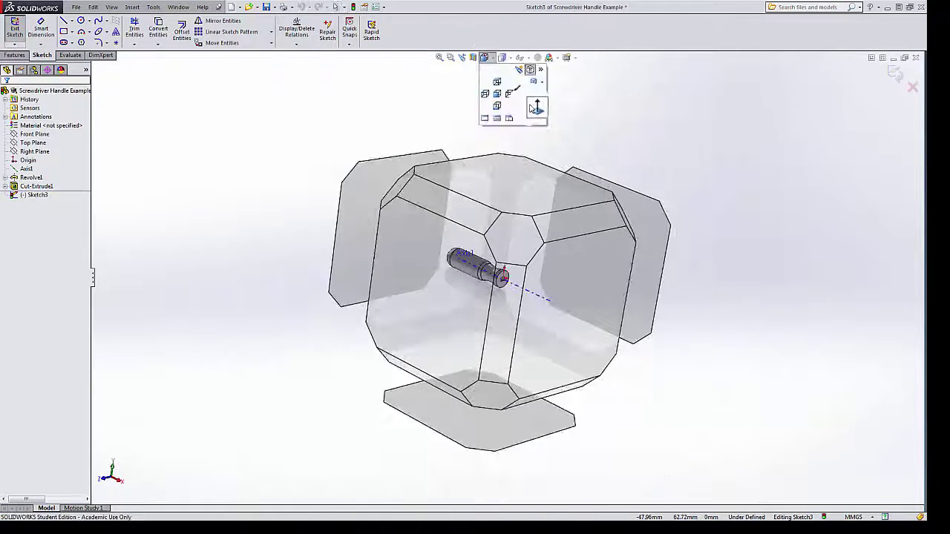
left_click(533, 108)
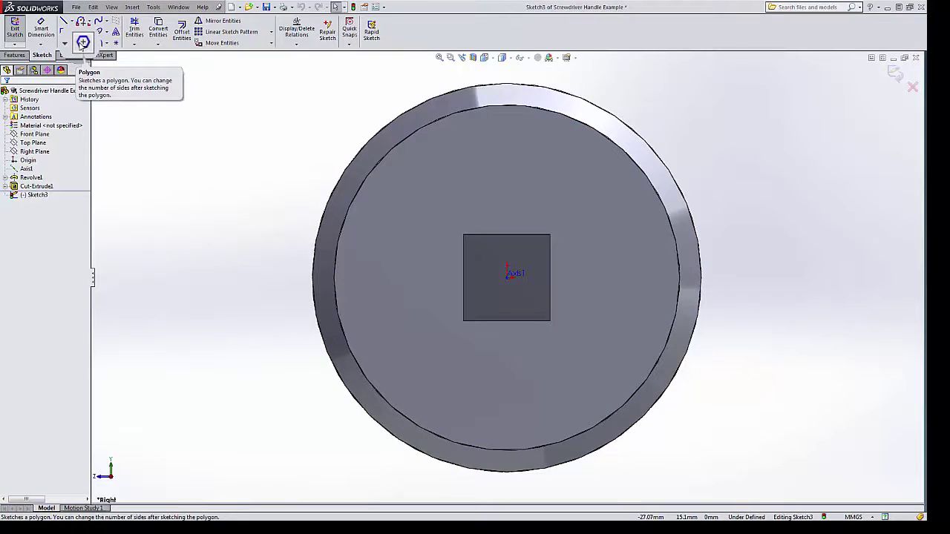
Step: Draw a 6-sided polygon centred on the origin with corners beyond the face rim
left_click(81, 43)
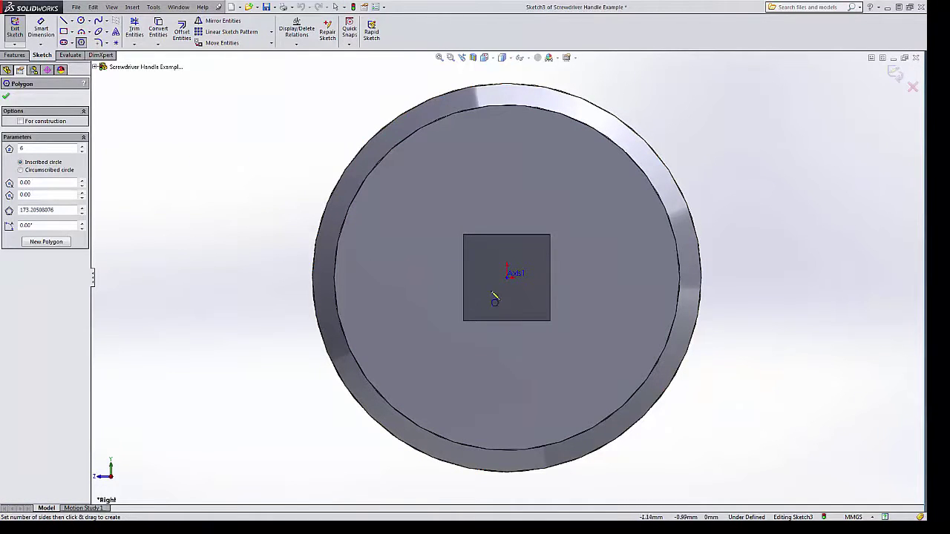
mouse_move(508, 277)
left_mouse_down()
mouse_move(533, 346)
mouse_move(519, 452)
mouse_move(502, 470)
mouse_move(511, 481)
left_mouse_up()
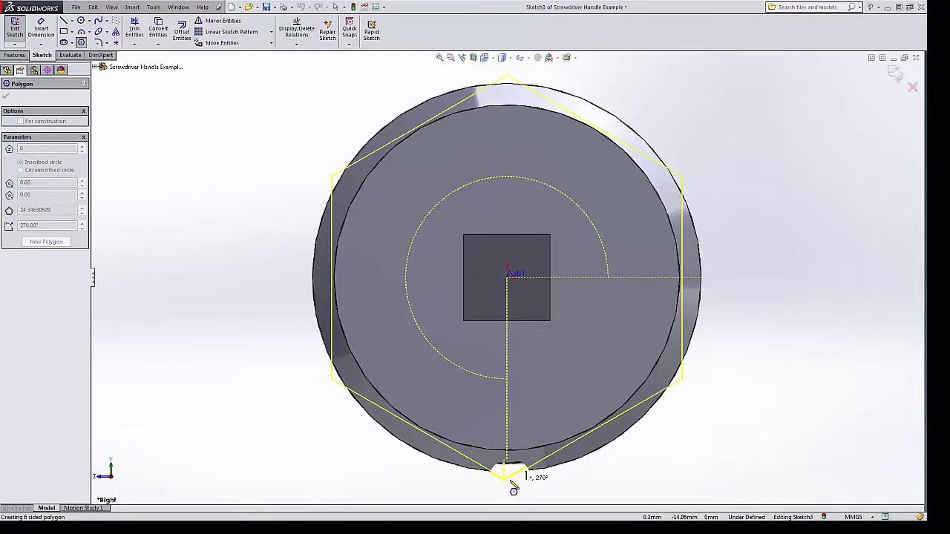
left_click_drag(511, 481, 512, 479)
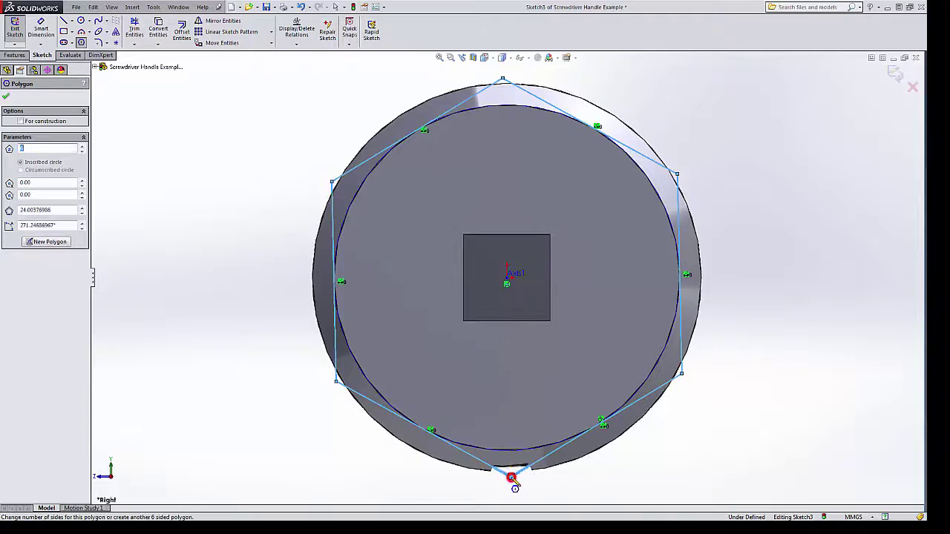
mouse_move(383, 397)
middle_mouse_down()
mouse_move(310, 380)
mouse_move(319, 386)
middle_mouse_up()
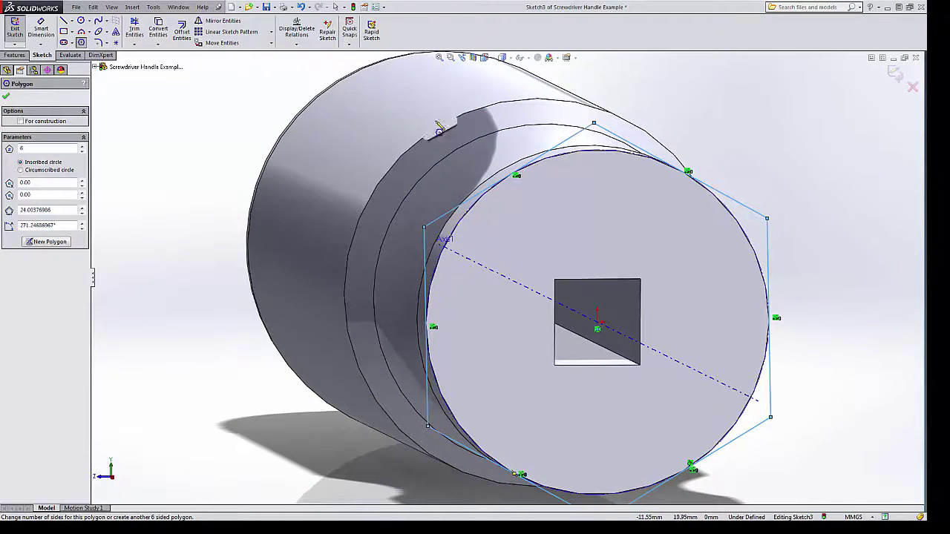
left_click(462, 58)
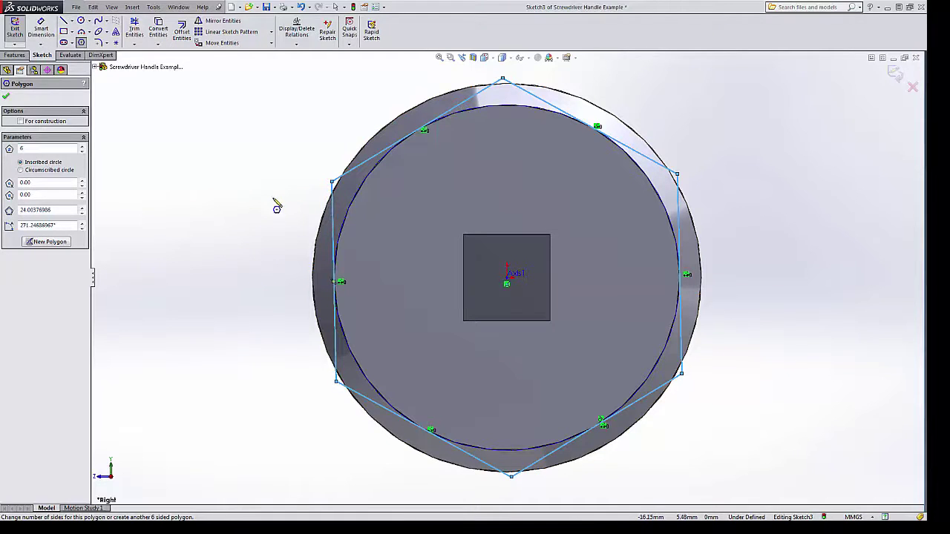
key("Escape")
left_click(337, 223)
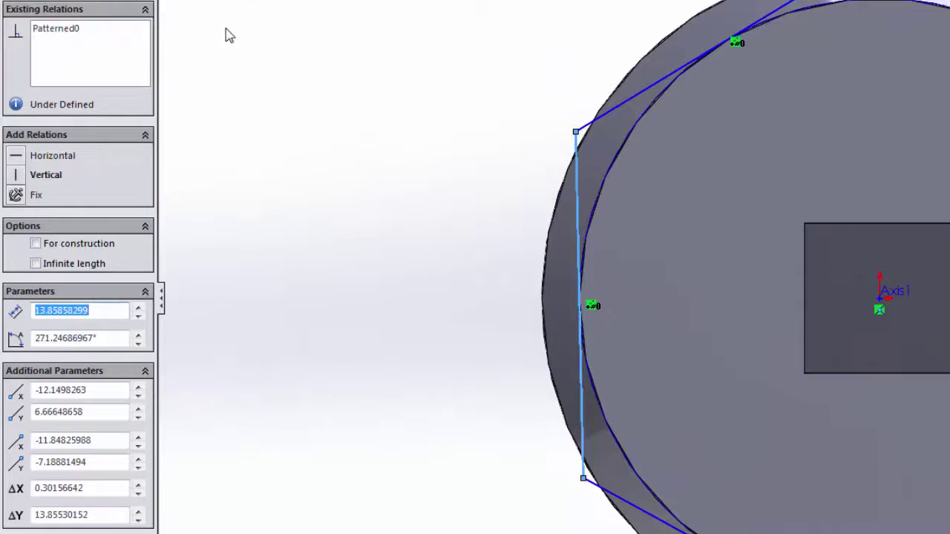
Step: Make the hexagon's left side vertical and tangent to the handle's circular edge
left_click(17, 176)
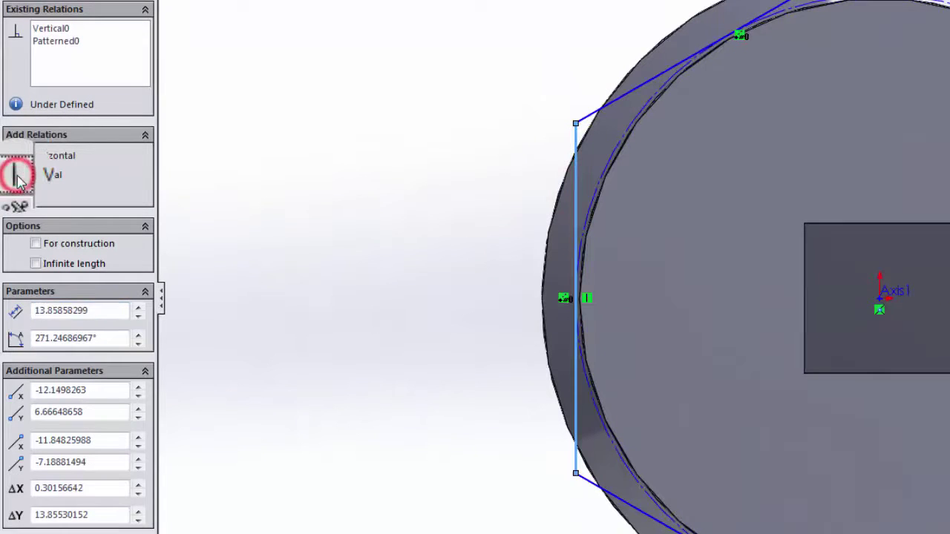
left_click(349, 346)
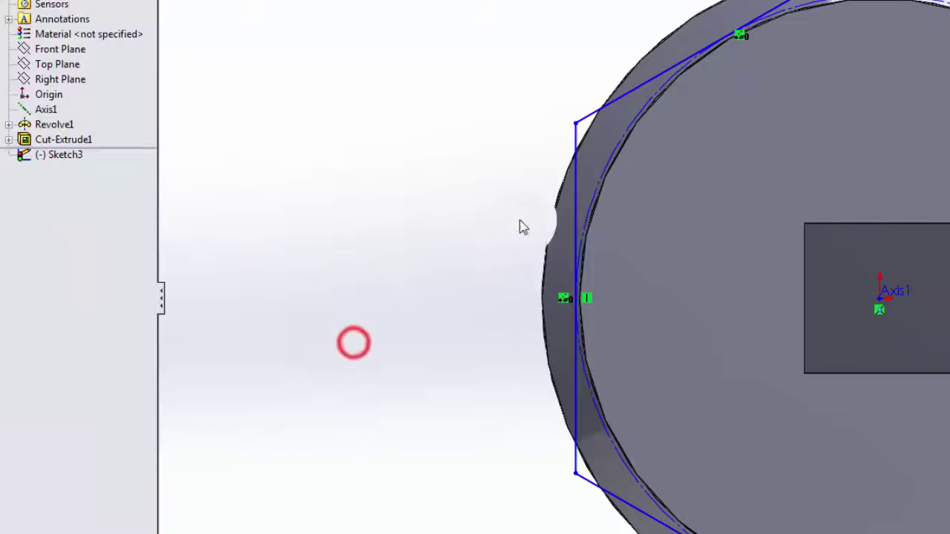
left_click(580, 236)
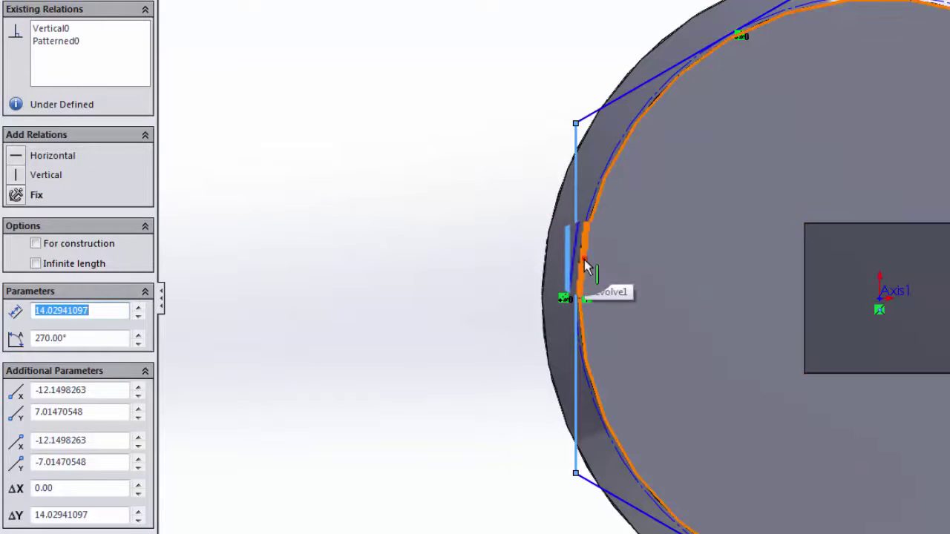
left_click(585, 264, "ctrl")
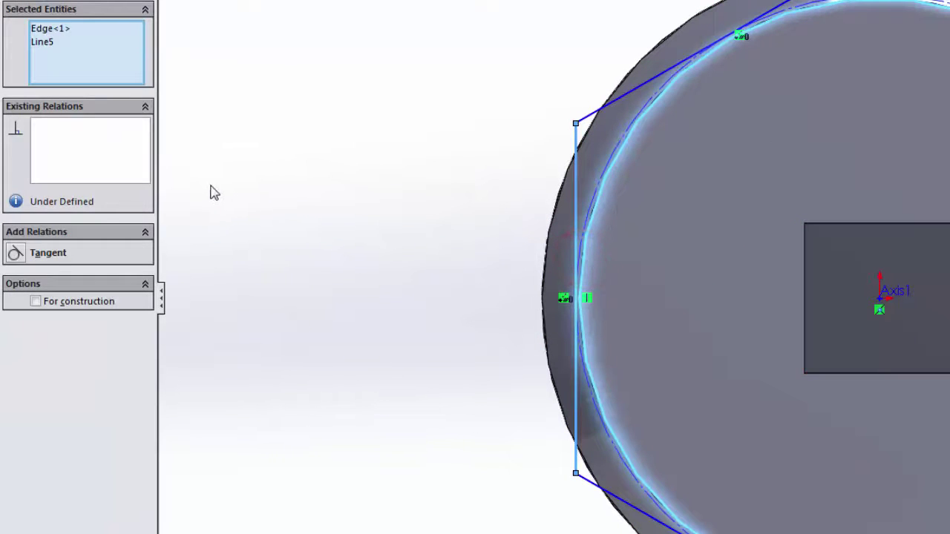
left_click(15, 253)
left_click(281, 144)
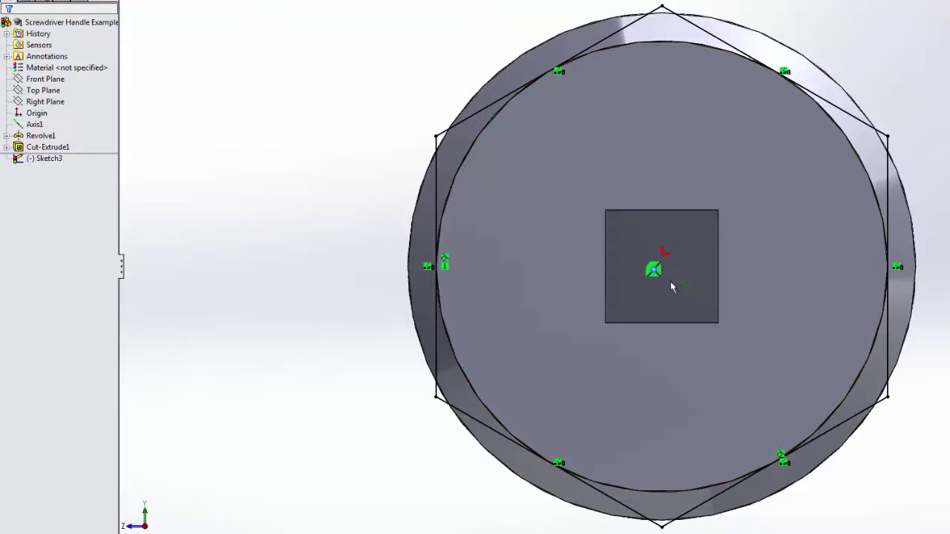
left_click(756, 284)
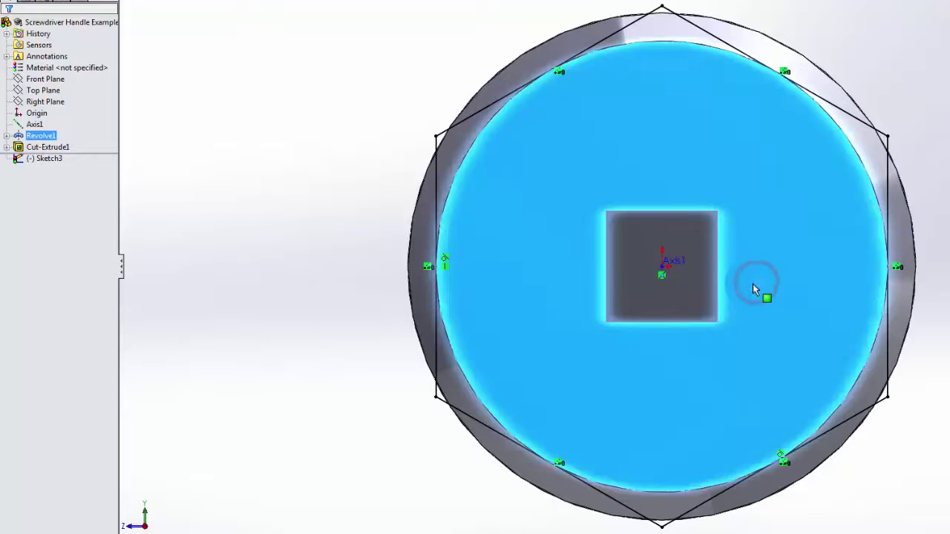
scroll(685, 296, "up", 5)
scroll(685, 296, "up", 2)
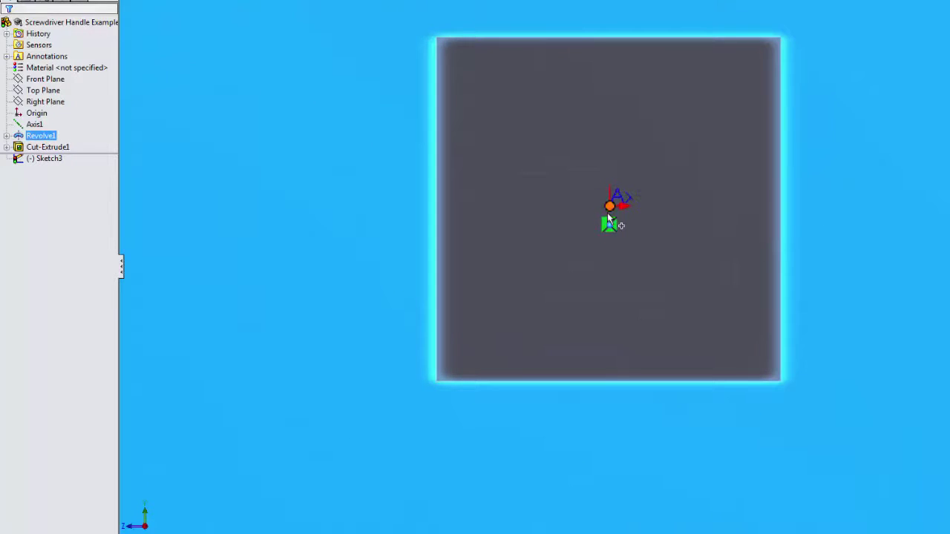
scroll(634, 253, "down", 4)
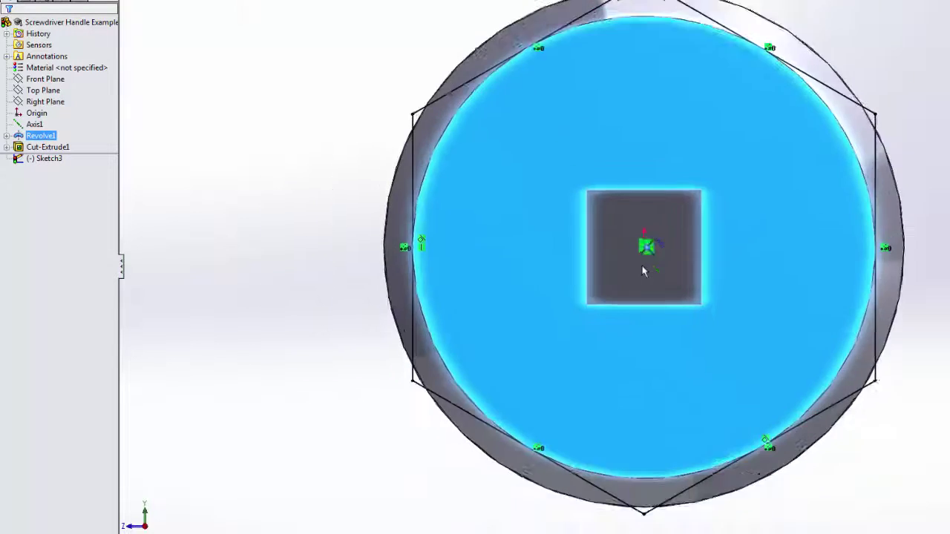
left_click(932, 288)
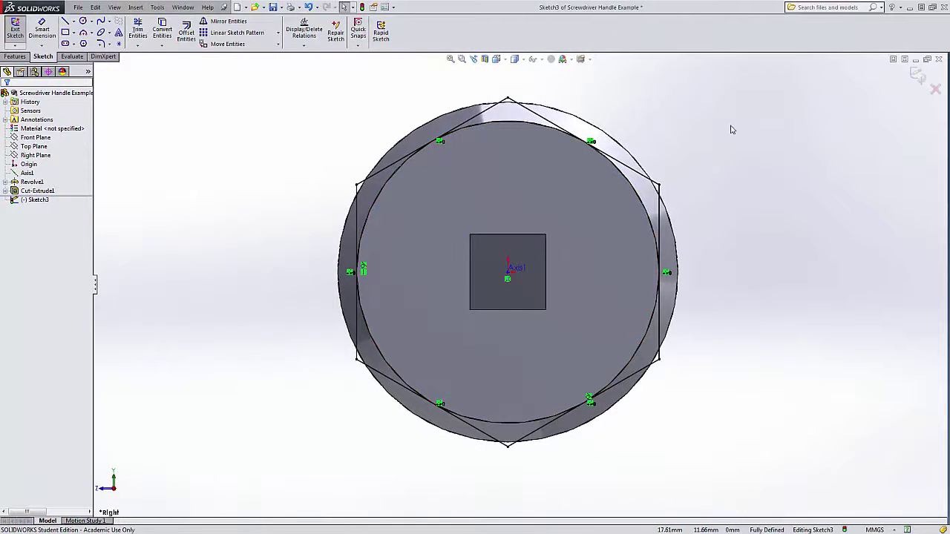
Step: Extrude-cut Through All with Flip side to cut, removing material outside the hexagon
left_click(916, 74)
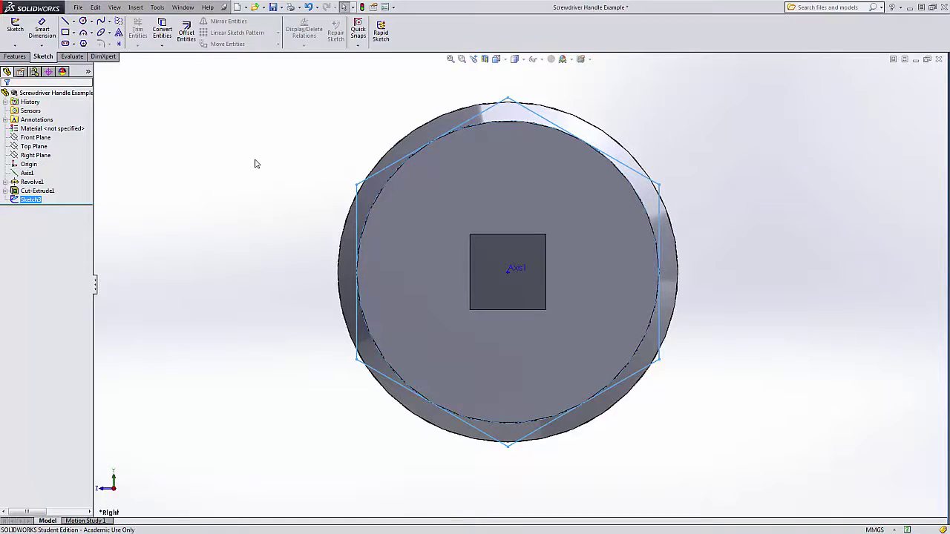
left_click(15, 58)
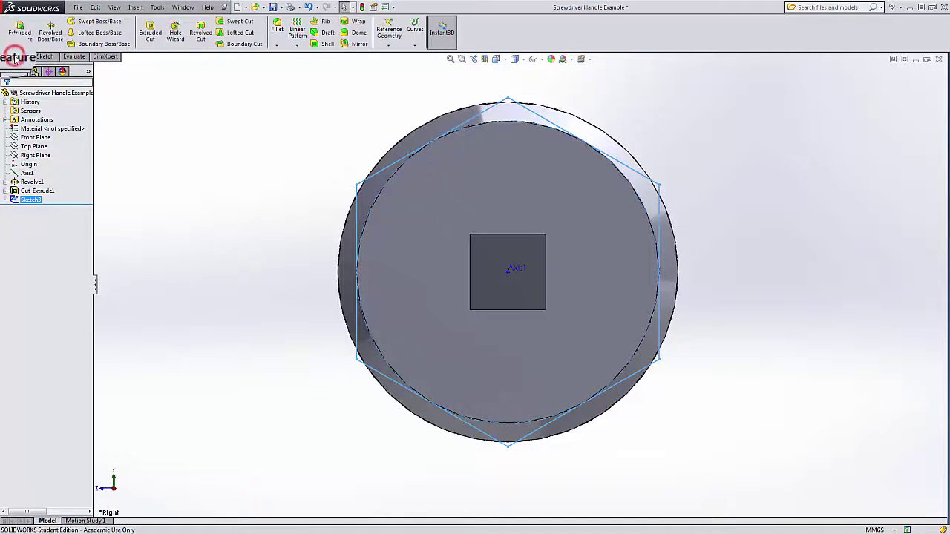
left_click(154, 37)
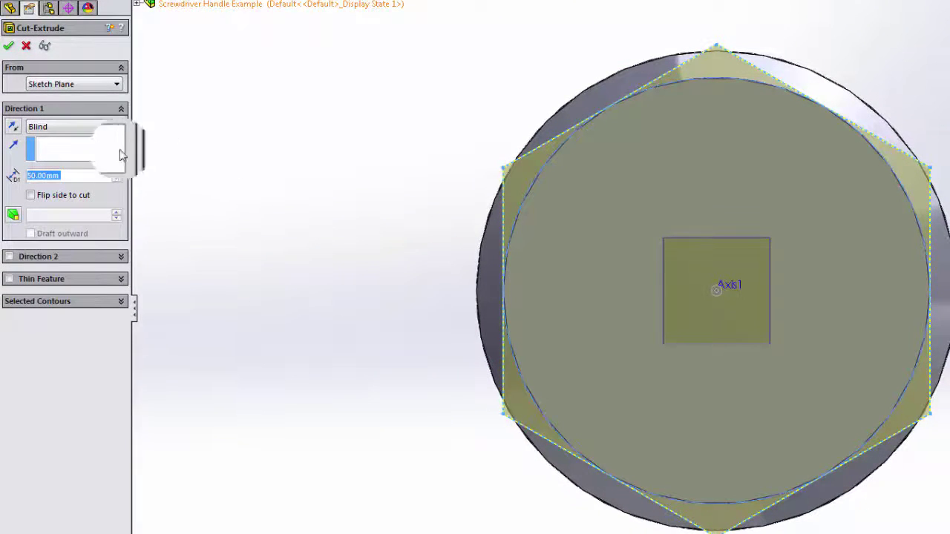
left_click(29, 195)
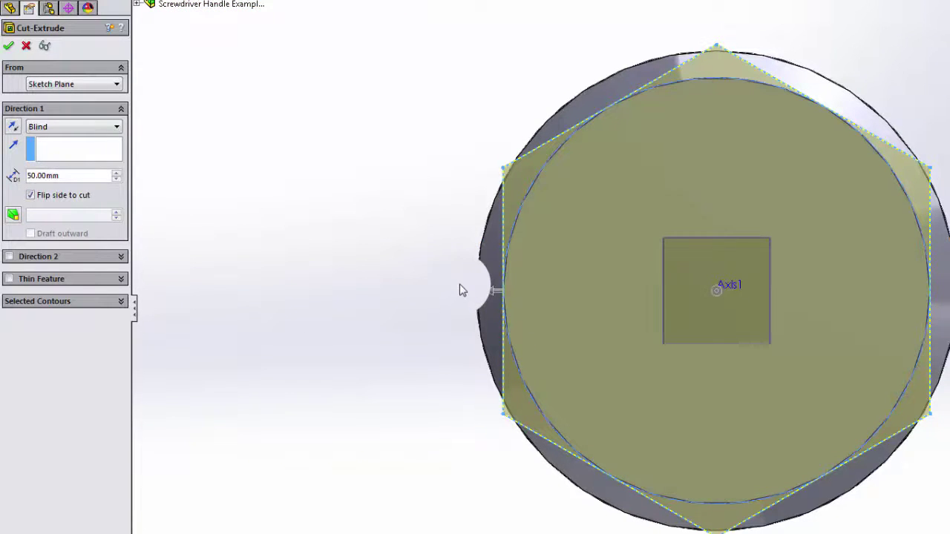
left_click(29, 195)
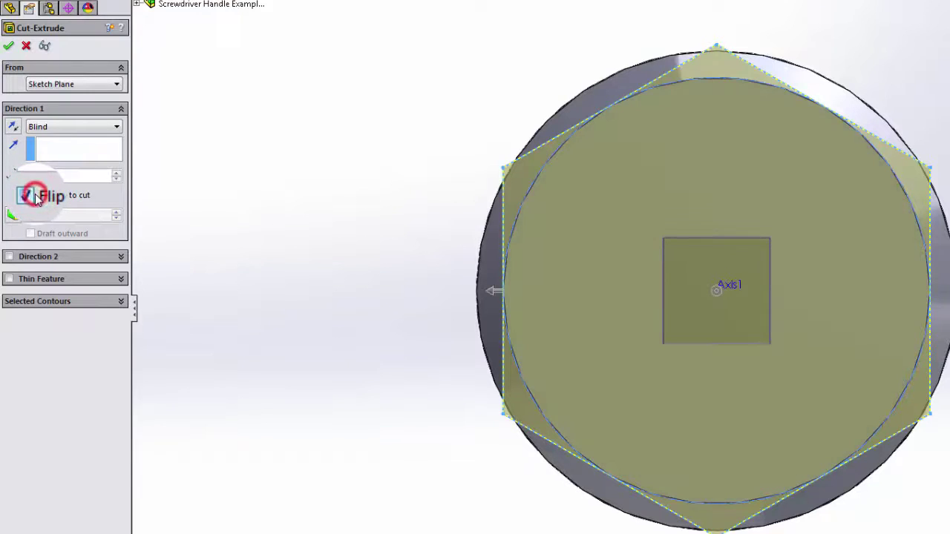
left_click(117, 127)
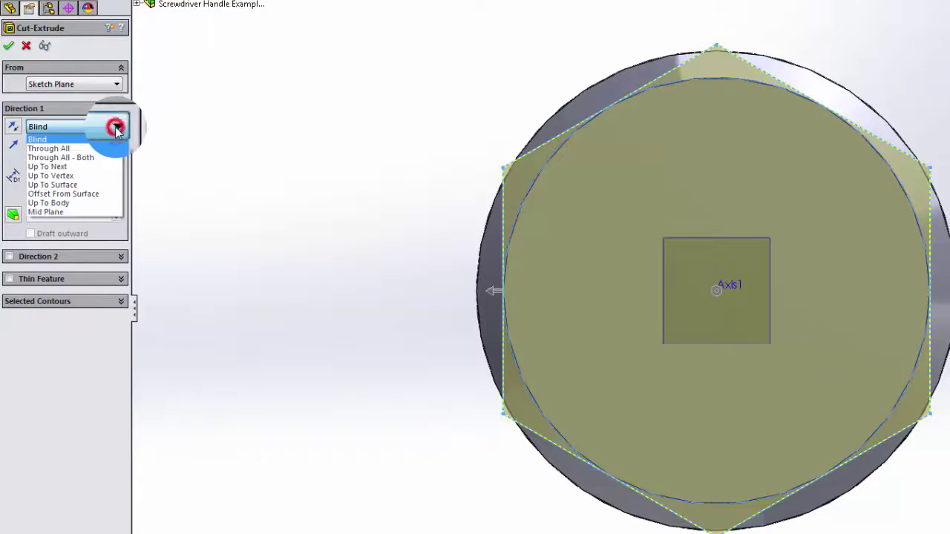
left_click(95, 149)
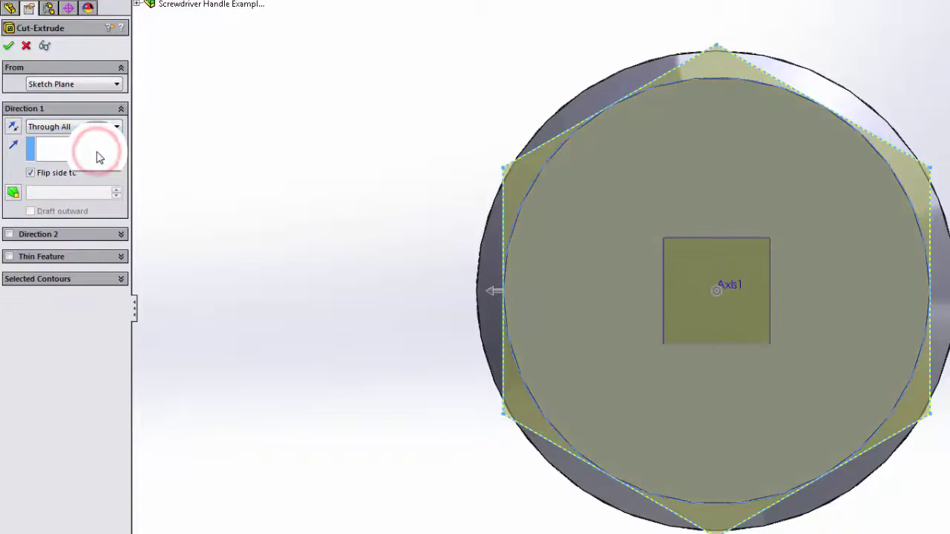
left_click(7, 82)
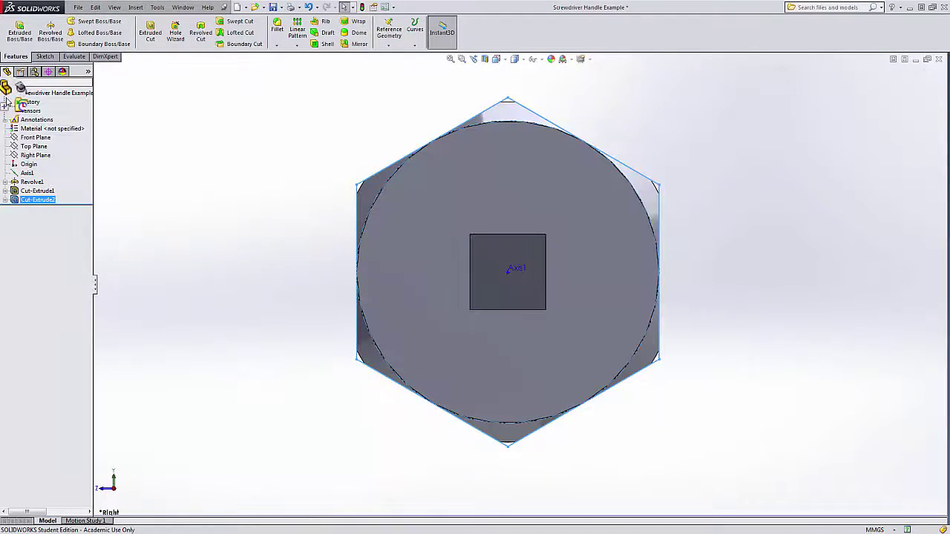
Step: Orbit and zoom around the handle to inspect the hexagonal flats along its length
left_click(271, 205)
middle_click_drag(270, 205, 316, 241)
scroll(319, 242, "down", 8)
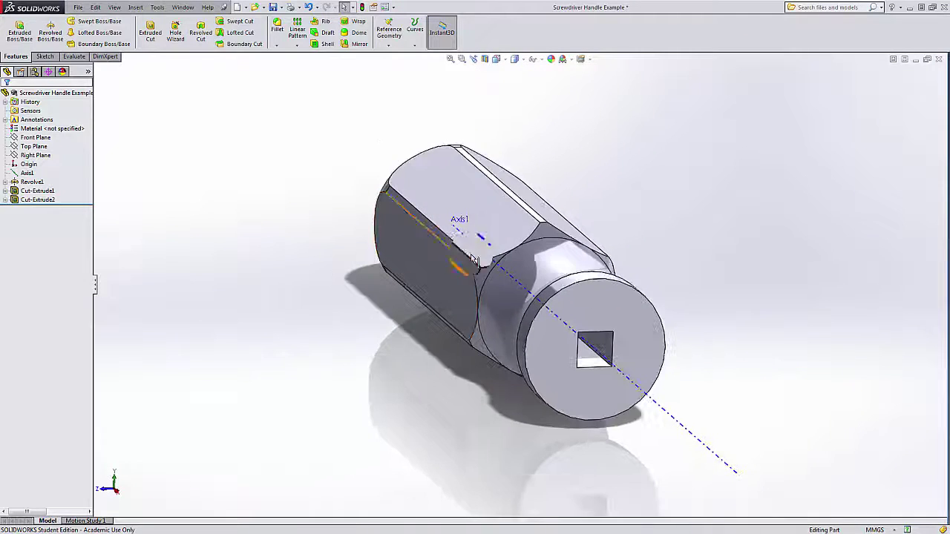
middle_click_drag(436, 242, 475, 248)
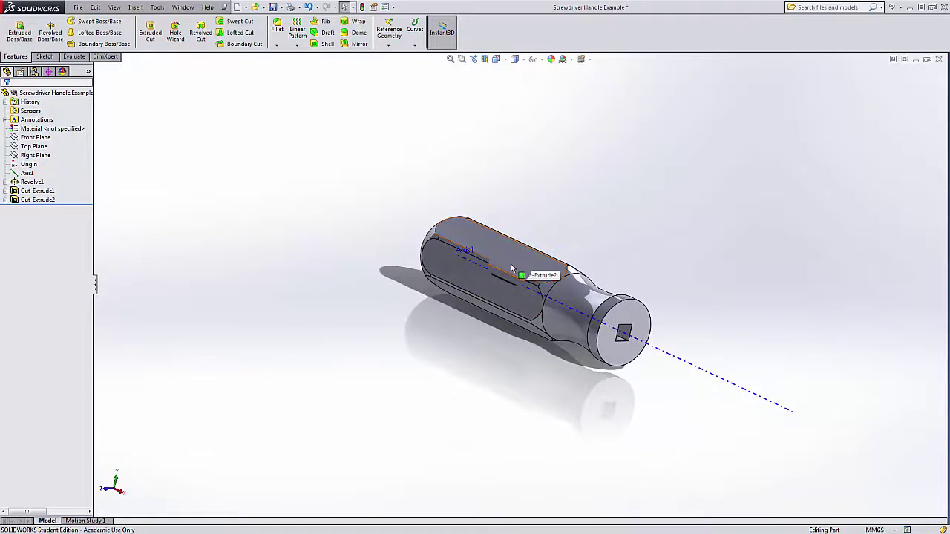
scroll(512, 269, "down", 5)
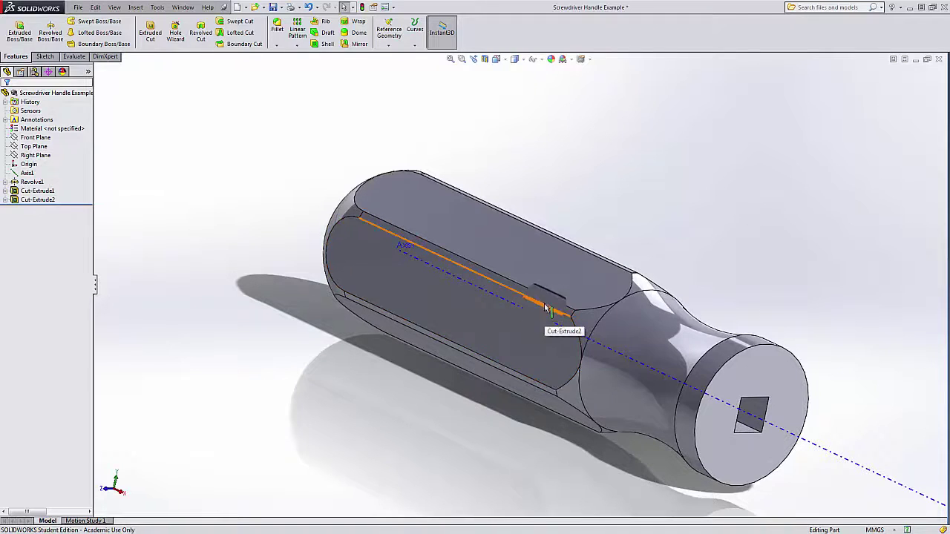
middle_click_drag(496, 301, 466, 286)
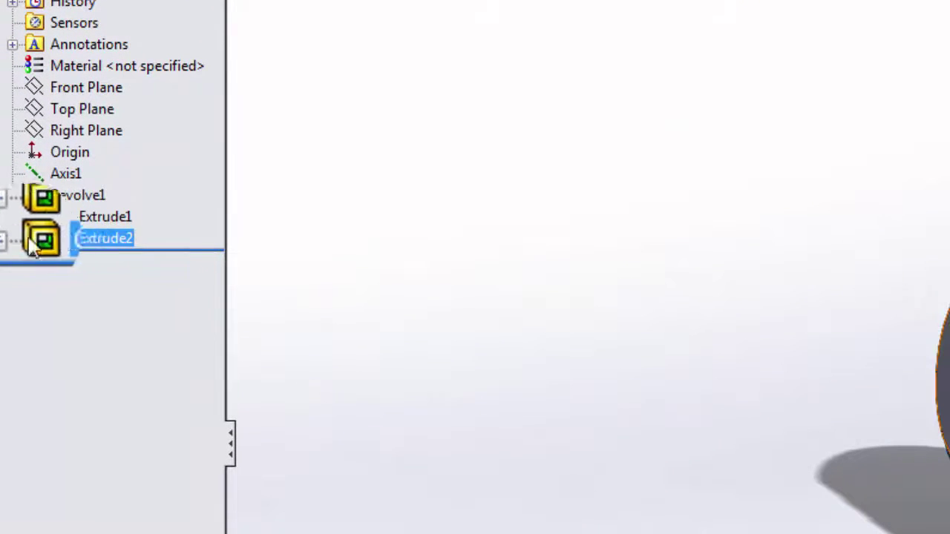
Step: Edit Sketch3 under Cut-Extrude2 and view it from the Right orientation
left_click(14, 240)
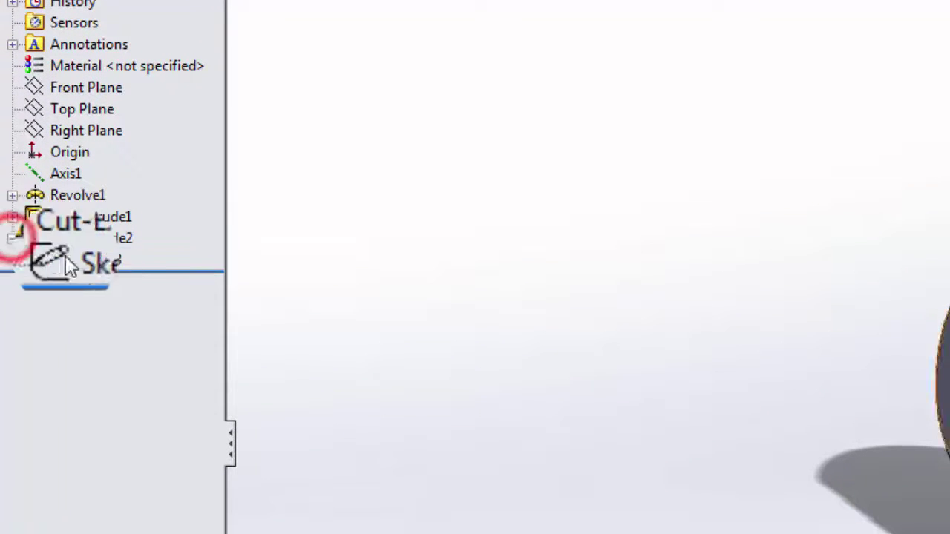
right_click(102, 257)
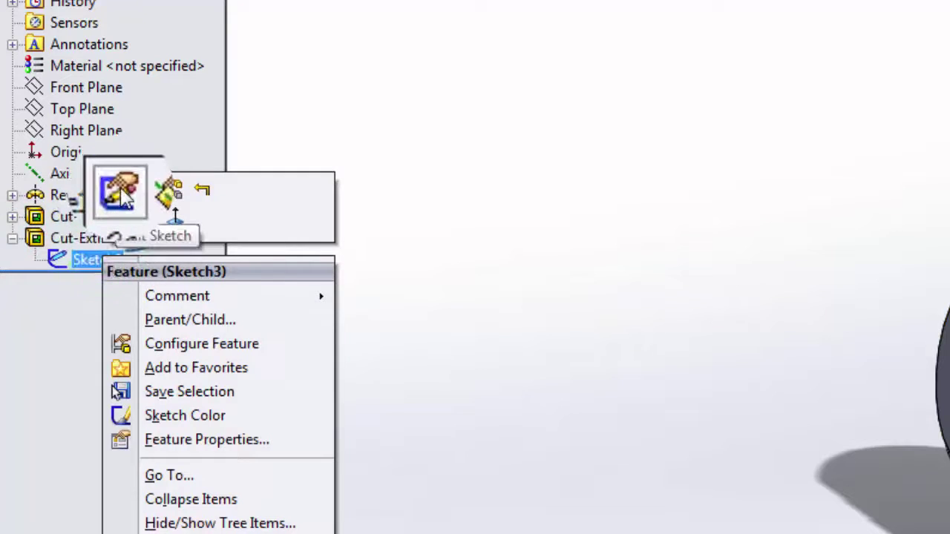
right_click(62, 236)
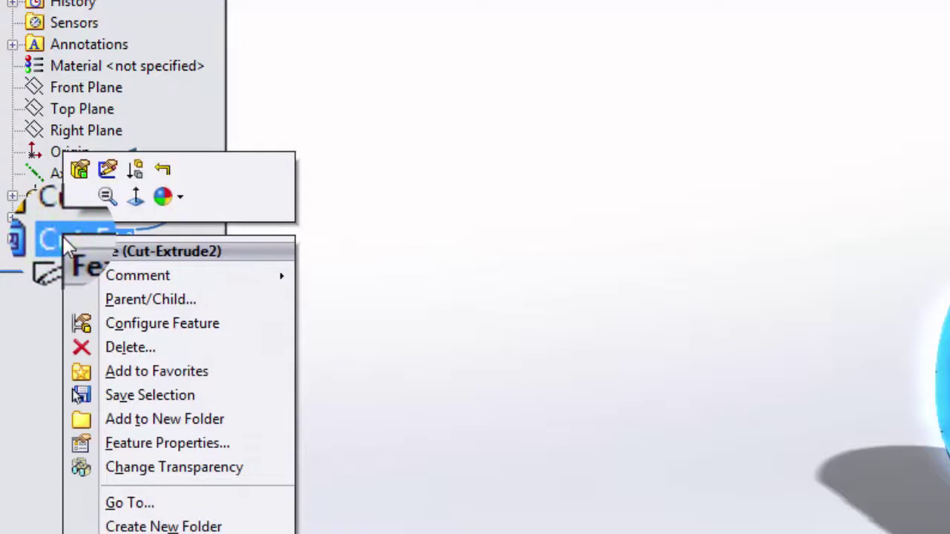
left_click(117, 180)
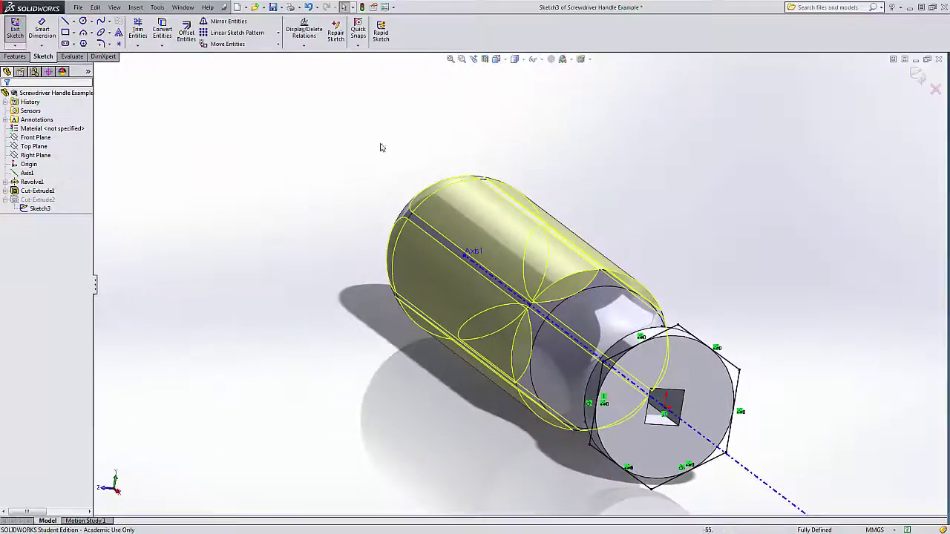
left_click(496, 59)
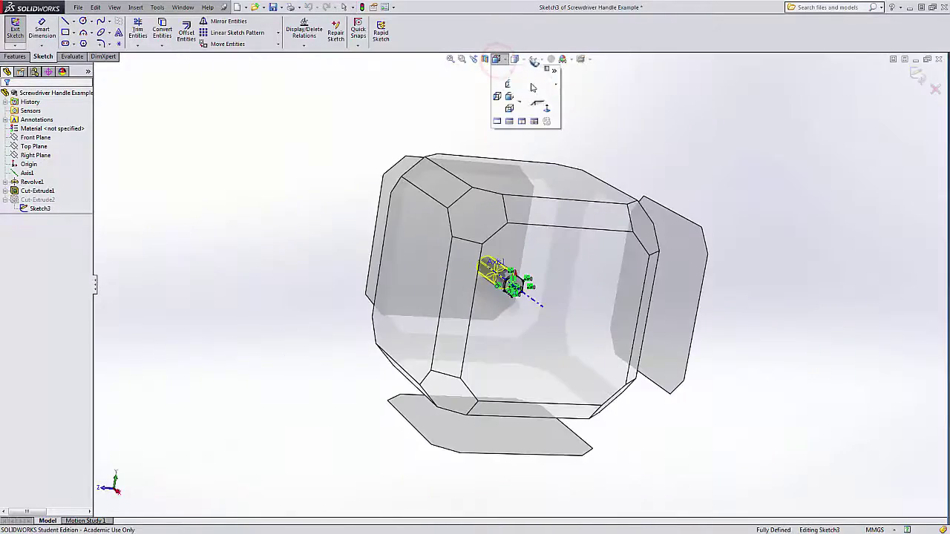
left_click(529, 91)
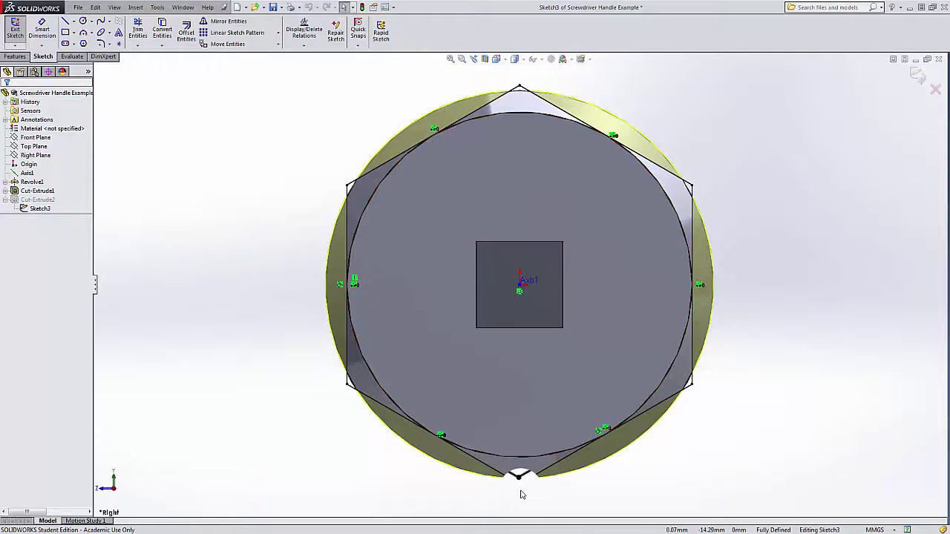
Step: Draw a vertical line from the left hexagon side down to the handle's outer edge
scroll(517, 490, "down", 3)
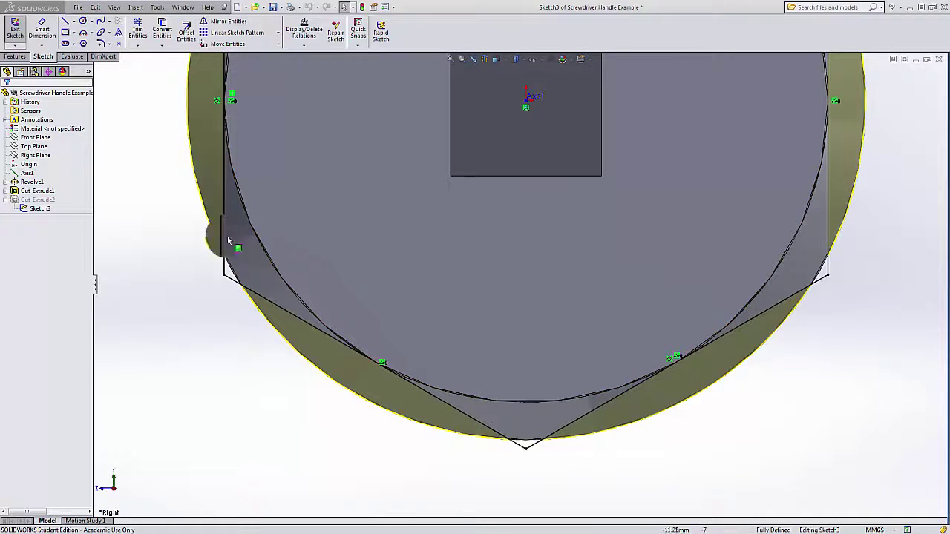
left_click(65, 21)
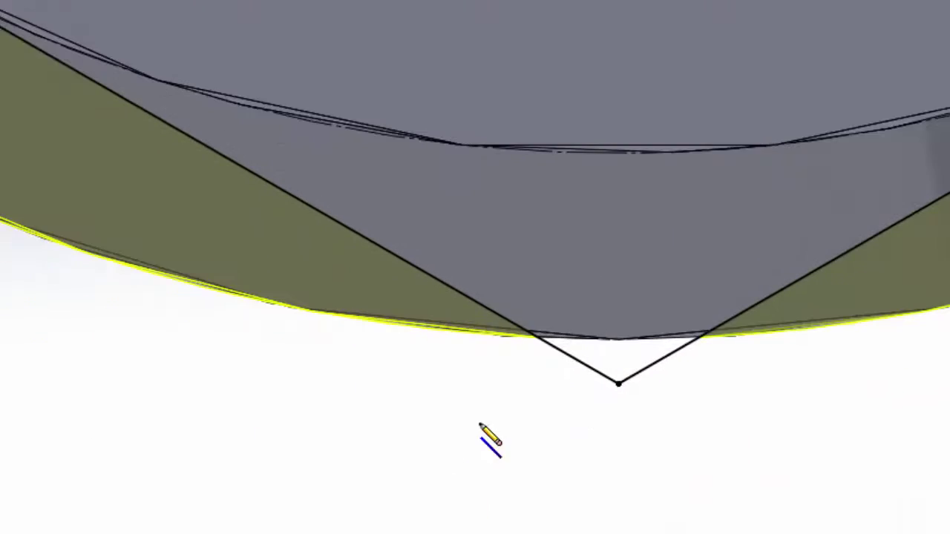
scroll(685, 382, "down", 3)
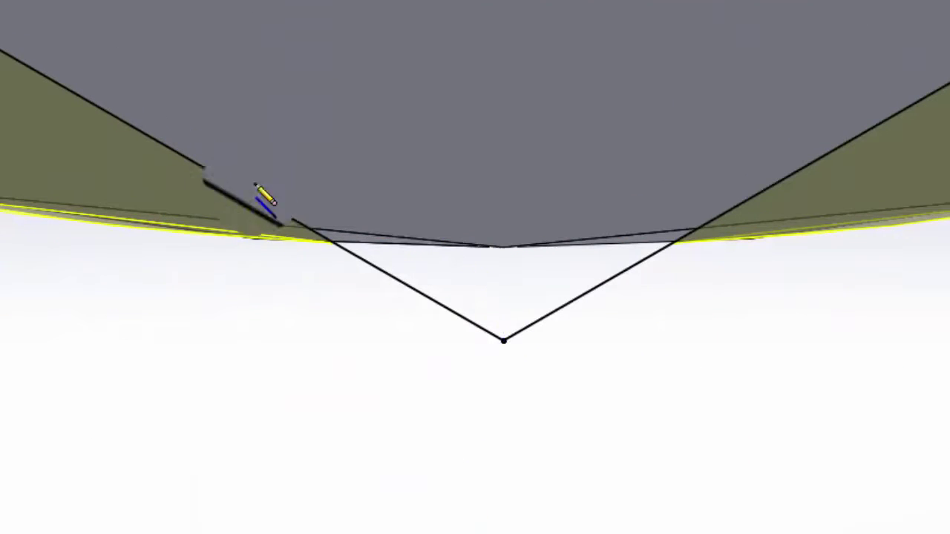
left_click(167, 150)
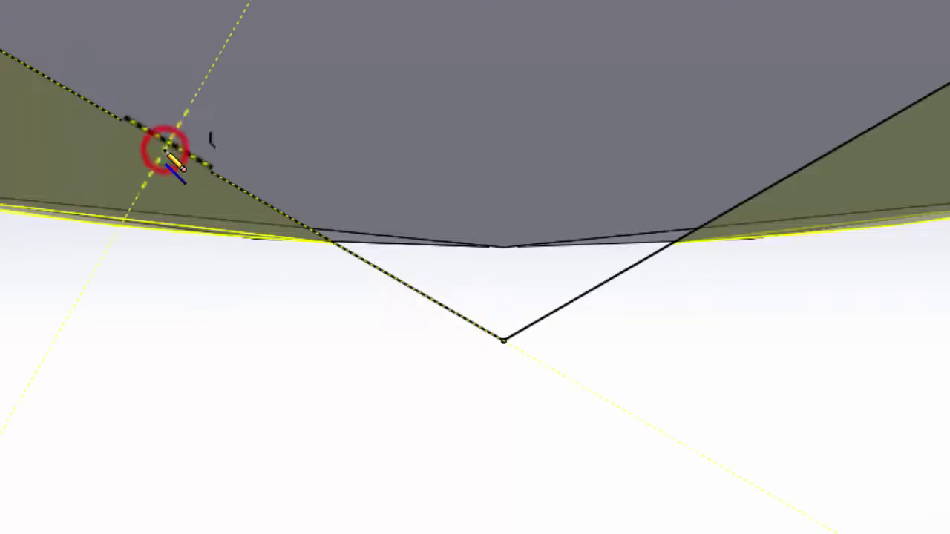
left_click(168, 231)
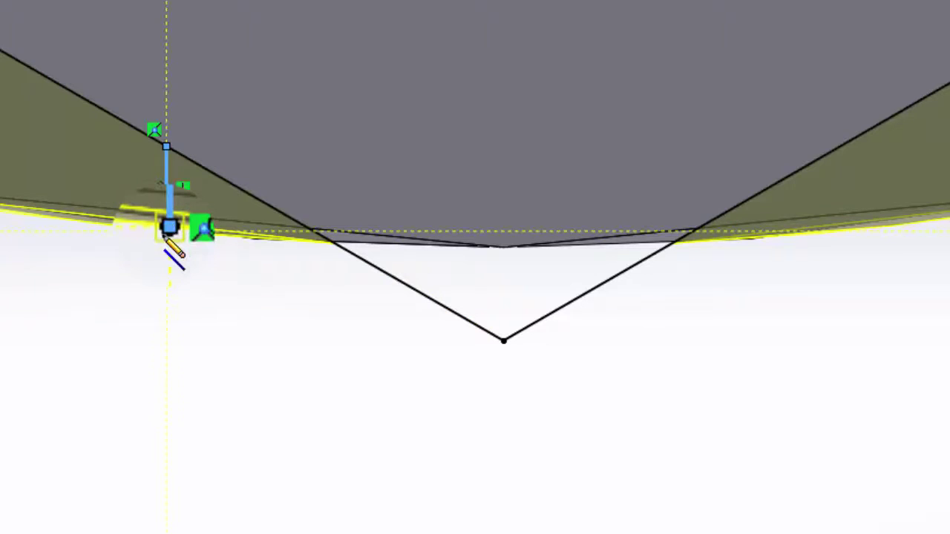
left_click(169, 223)
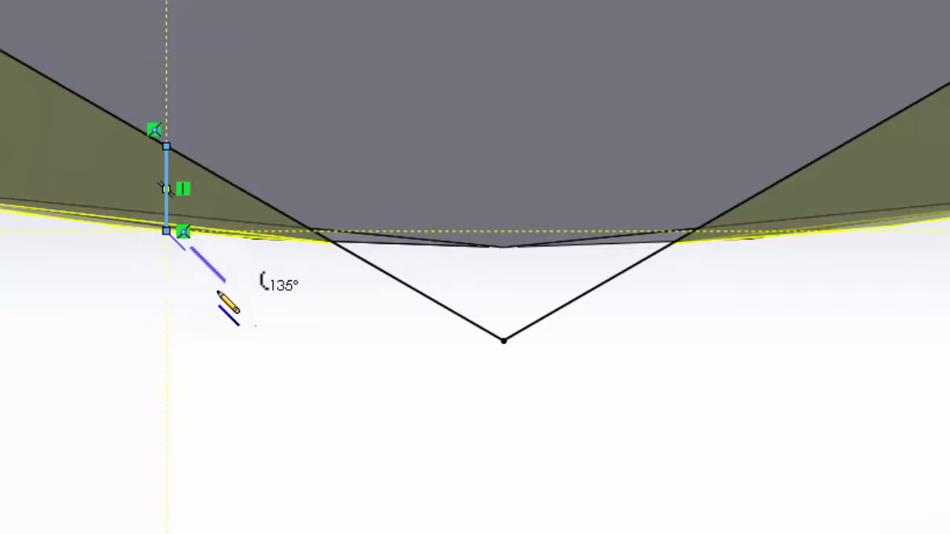
key("Escape")
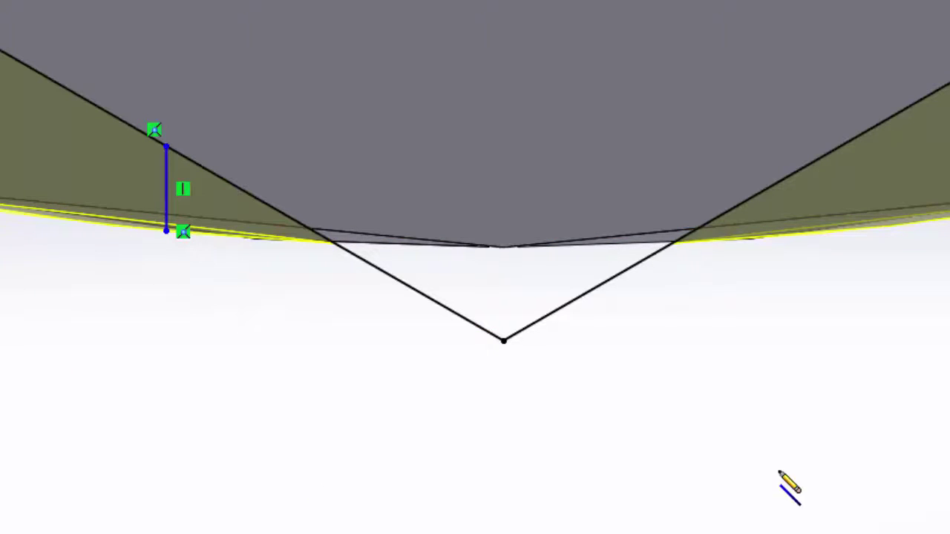
Step: Draw a matching vertical line at the right flat, then pick the handle face for projection
left_click(825, 158)
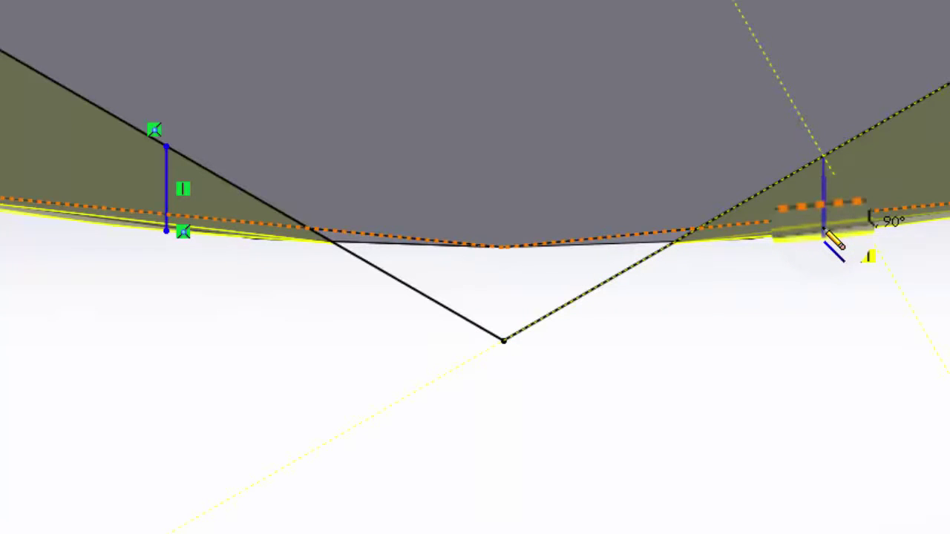
left_click(823, 230)
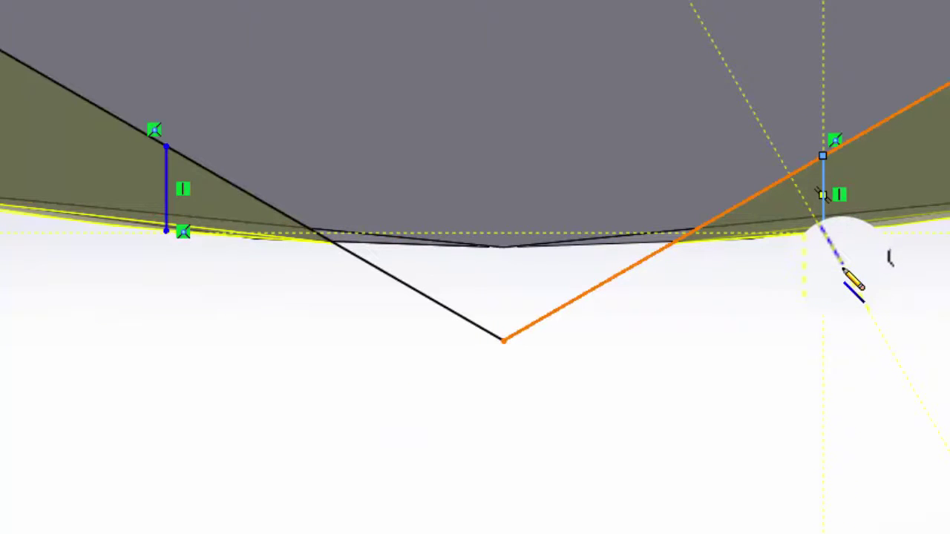
key("Escape")
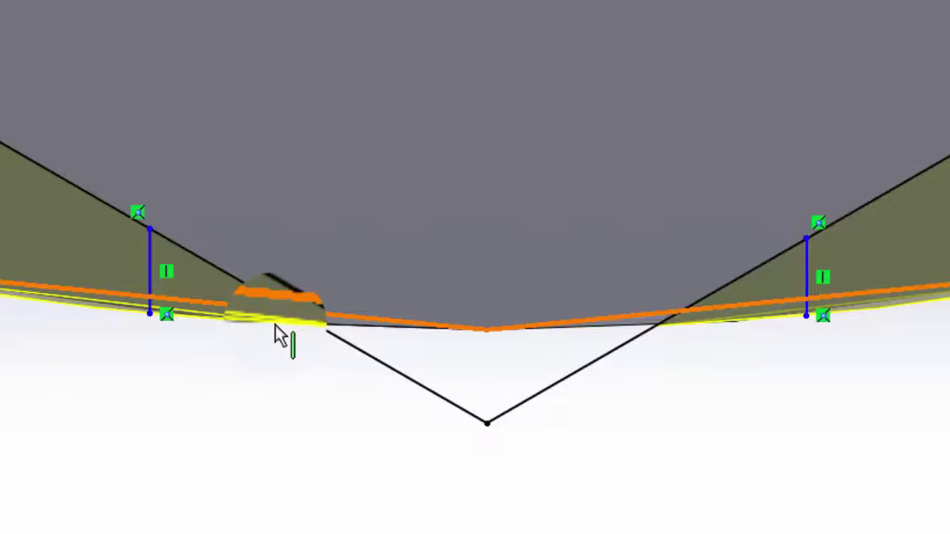
left_click(281, 335)
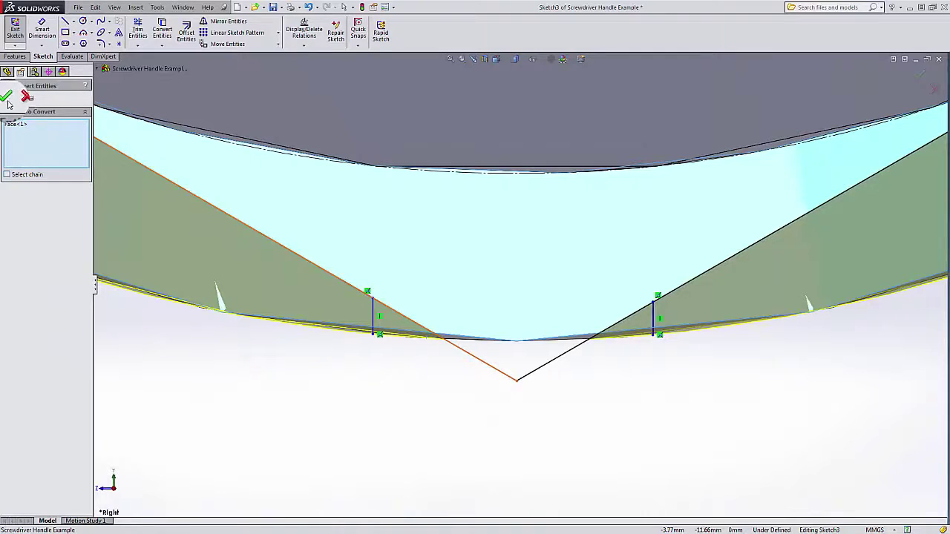
Step: Project the handle's outer edge instead of Face<1>, and connect the line endpoint at the corner
left_click(25, 124)
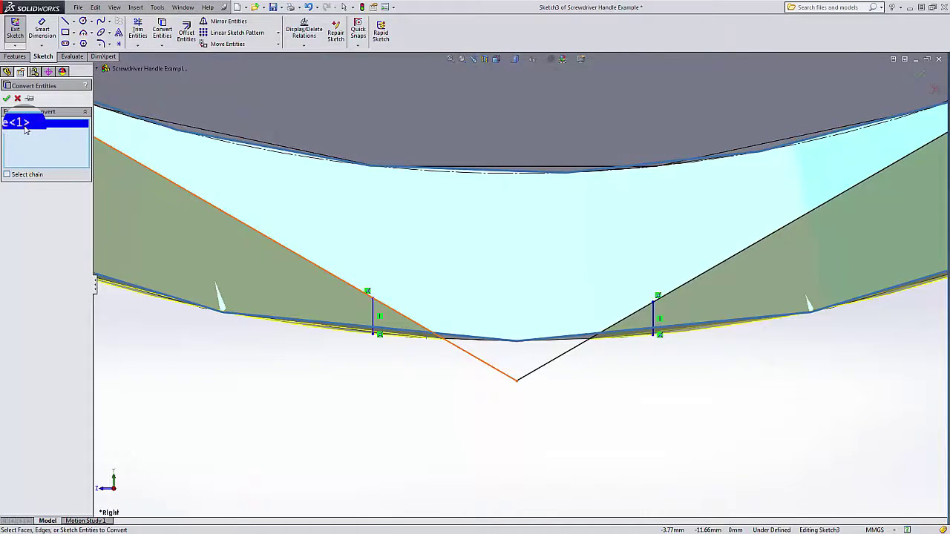
key("Delete")
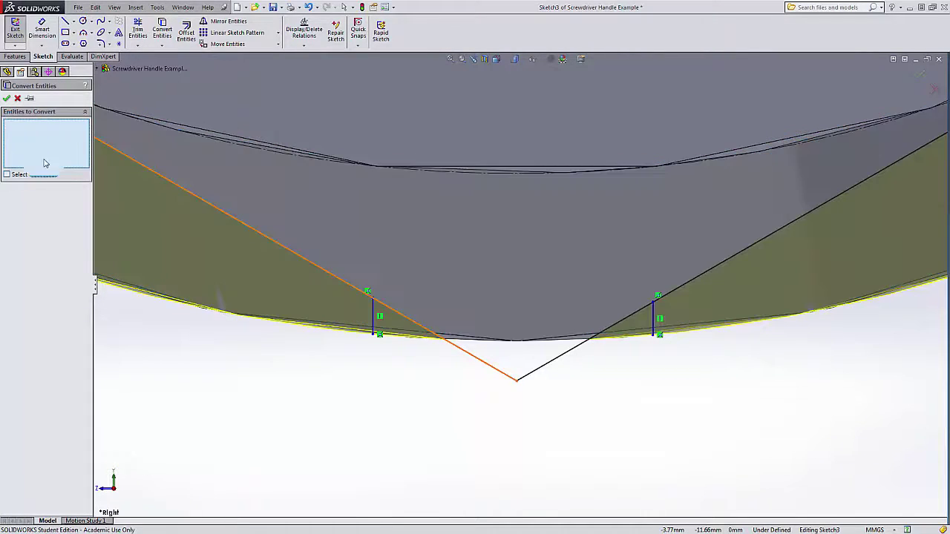
left_click(414, 340)
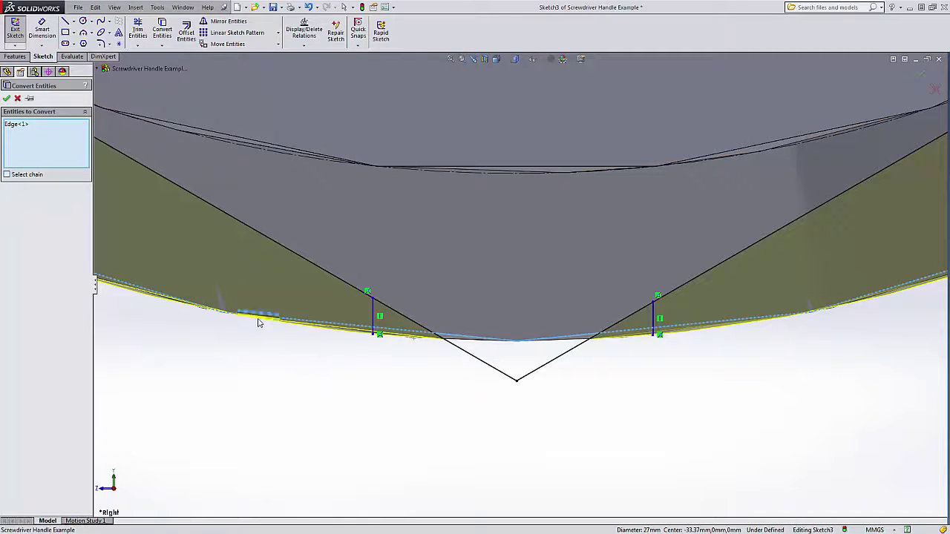
left_click(7, 103)
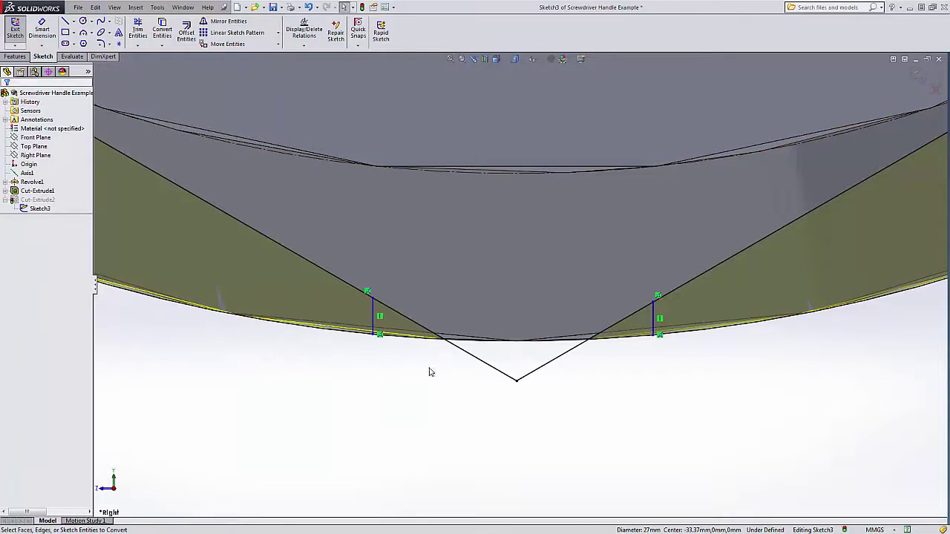
scroll(426, 368, "down", 3)
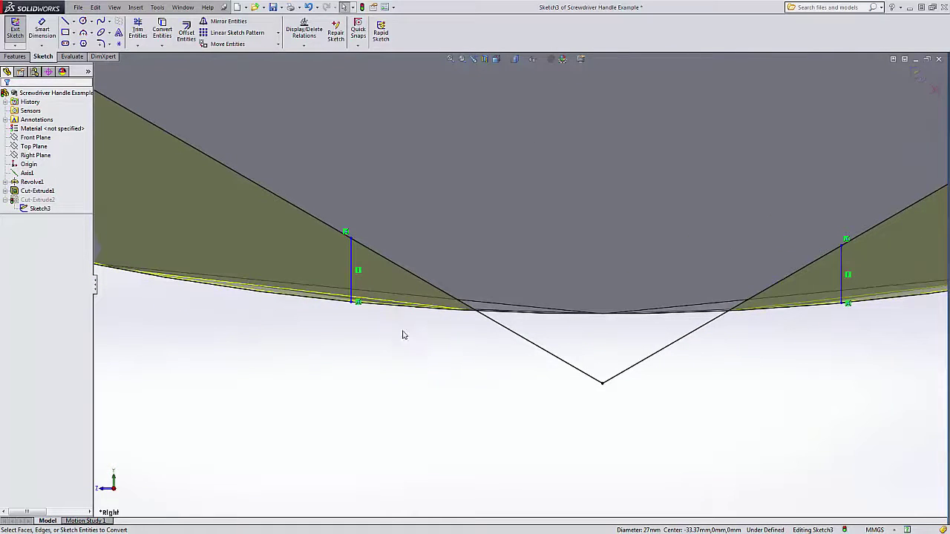
scroll(402, 332, "up", 1)
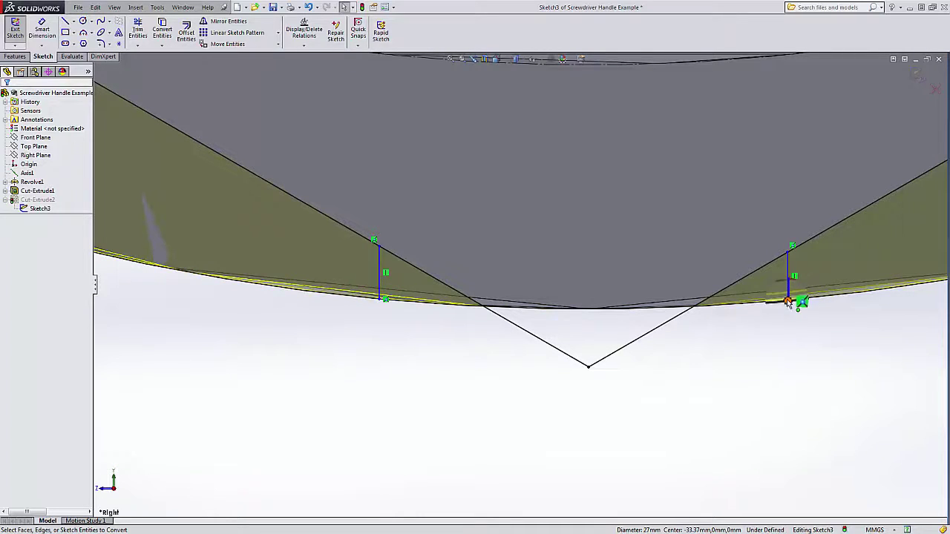
left_click(566, 372)
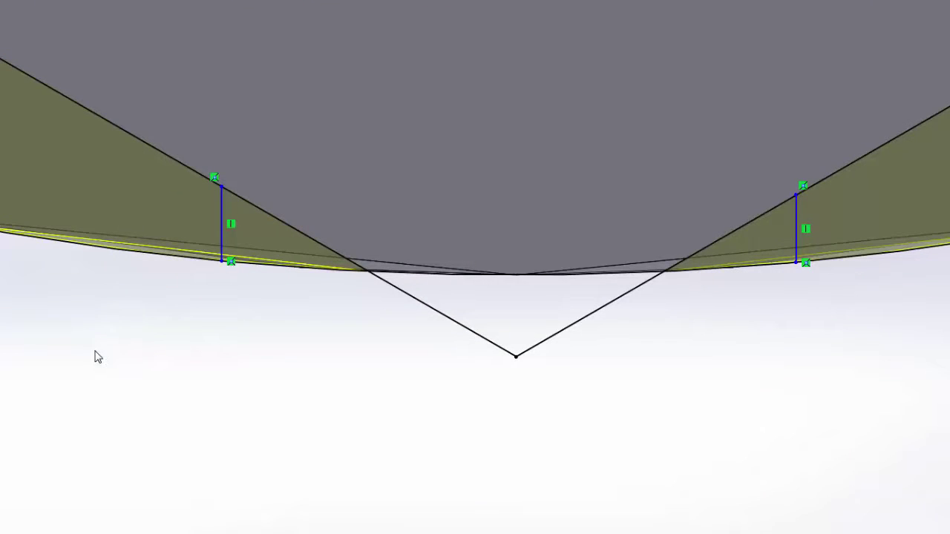
Step: Power-trim both sides of the V point below the flats so the lines end at the rim
mouse_move(97, 350)
left_mouse_down()
mouse_move(106, 329)
mouse_move(97, 282)
left_mouse_up()
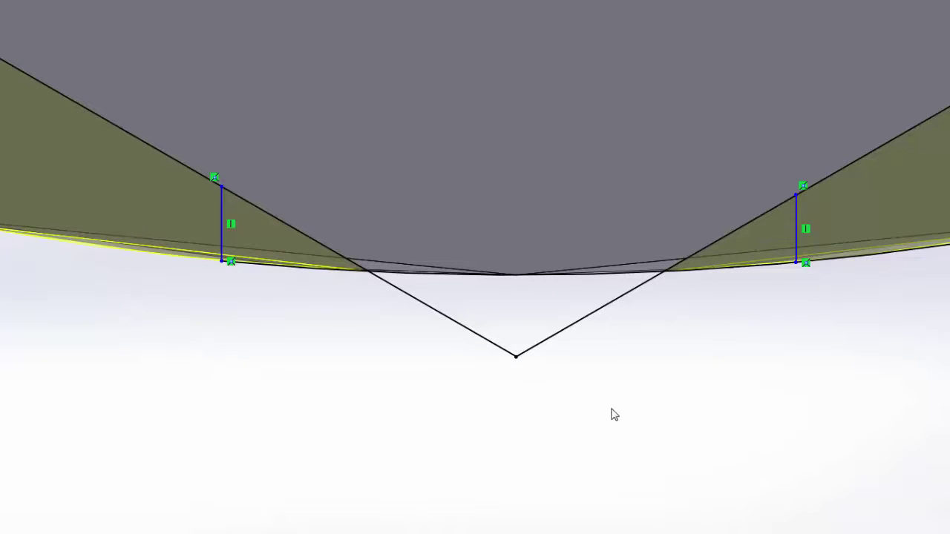
left_click(875, 291)
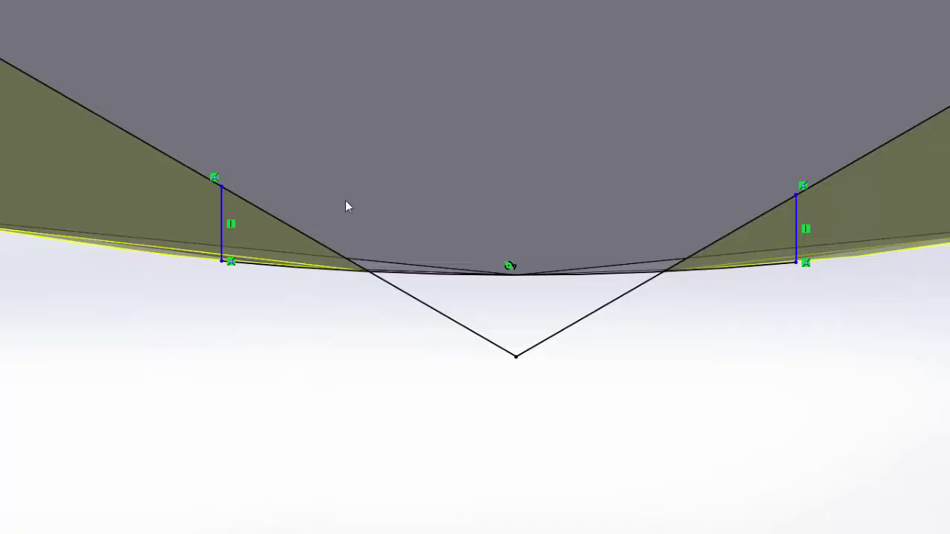
left_click_drag(326, 176, 290, 236)
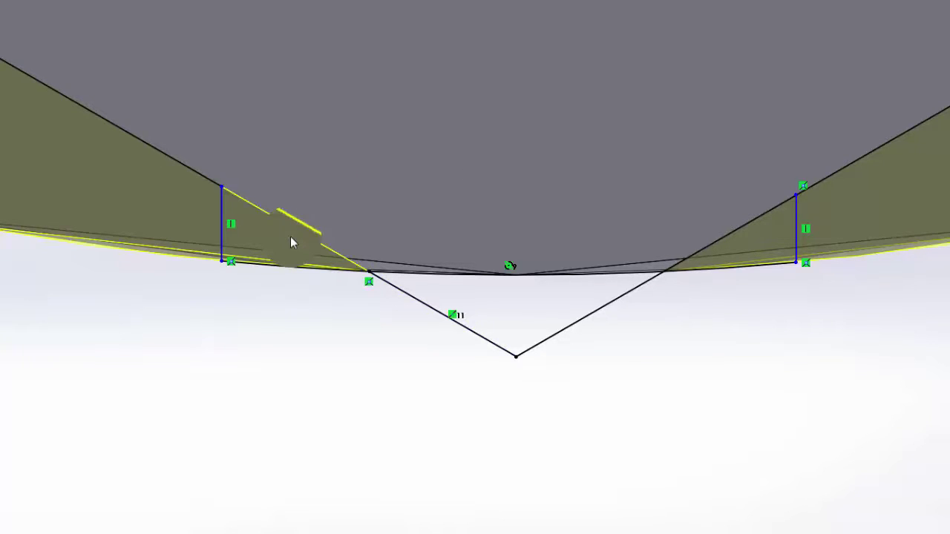
left_click(435, 377)
mouse_move(452, 369)
left_mouse_down()
mouse_move(561, 309)
mouse_move(653, 343)
left_mouse_up()
mouse_move(769, 344)
left_mouse_down()
mouse_move(735, 189)
mouse_move(751, 234)
mouse_move(727, 268)
left_mouse_up()
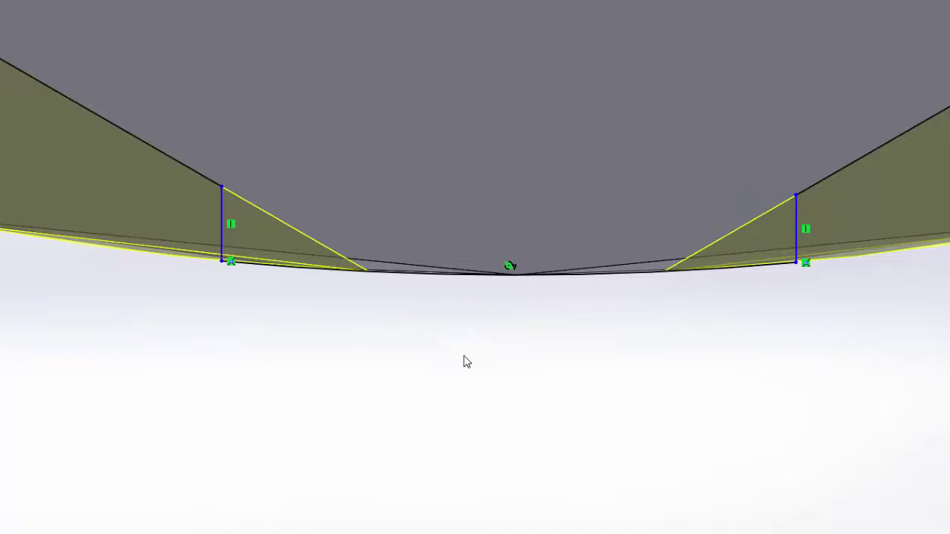
scroll(466, 361, "up", 6)
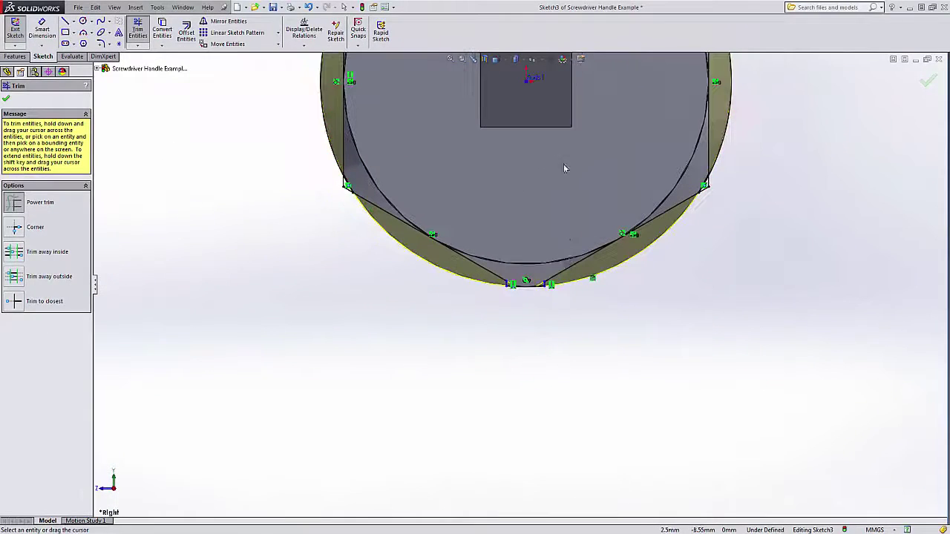
Step: Draw a vertical centerline from the sketch origin straight down to the bottom flat
scroll(554, 96, "down", 3)
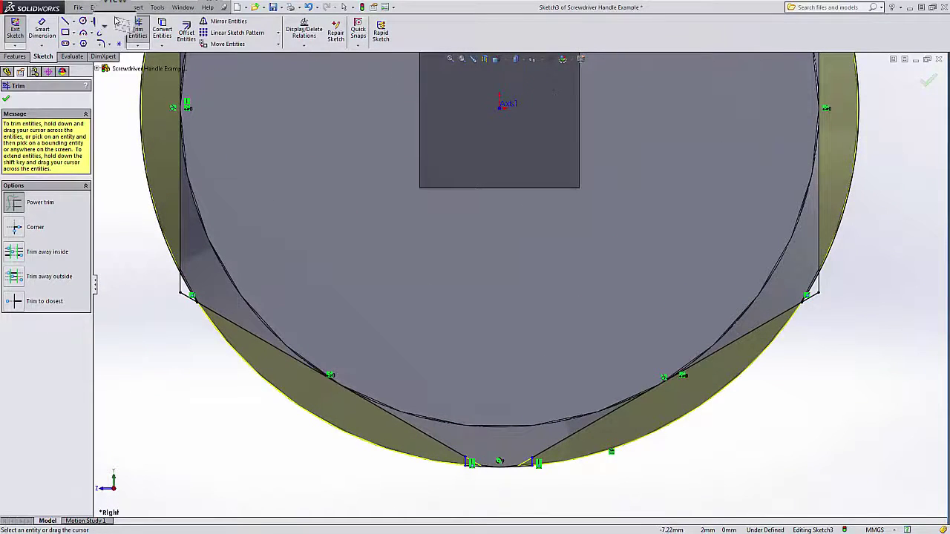
left_click(73, 22)
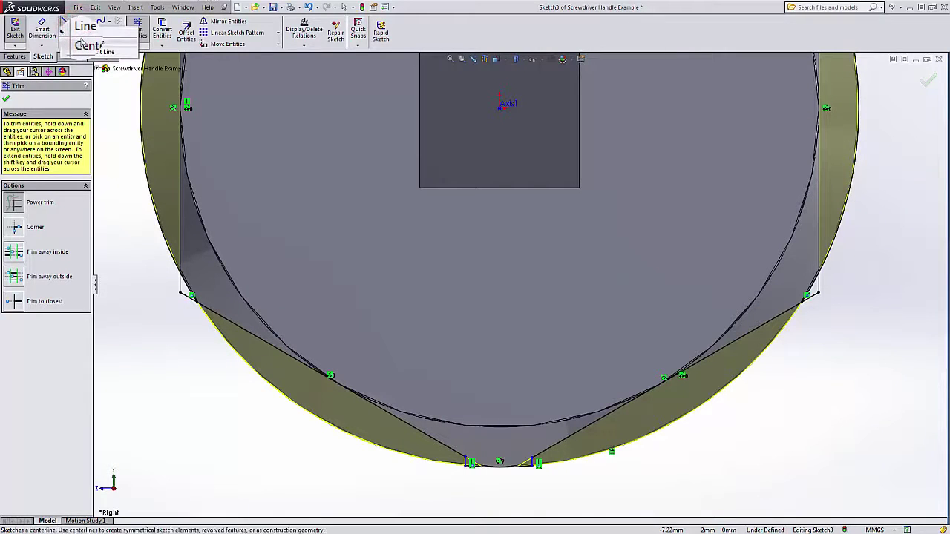
left_click(83, 45)
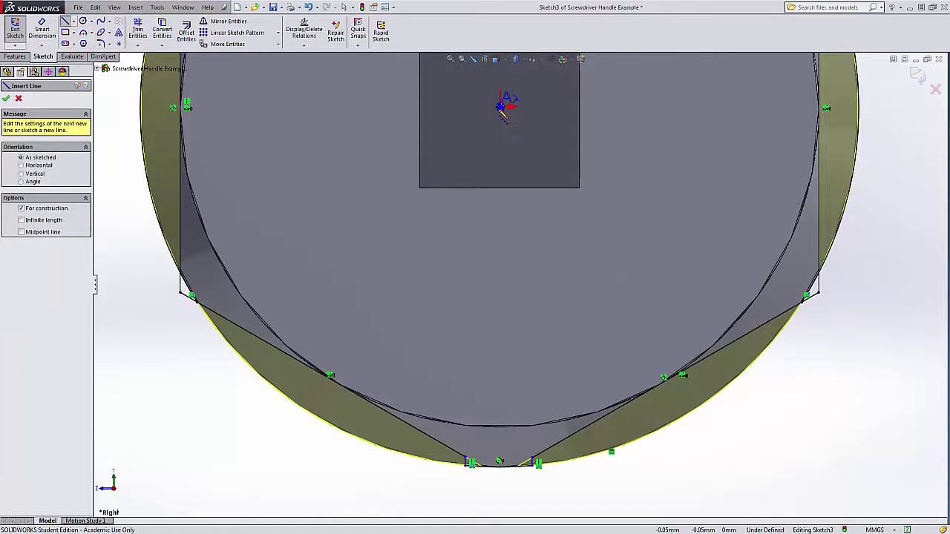
left_click(500, 108)
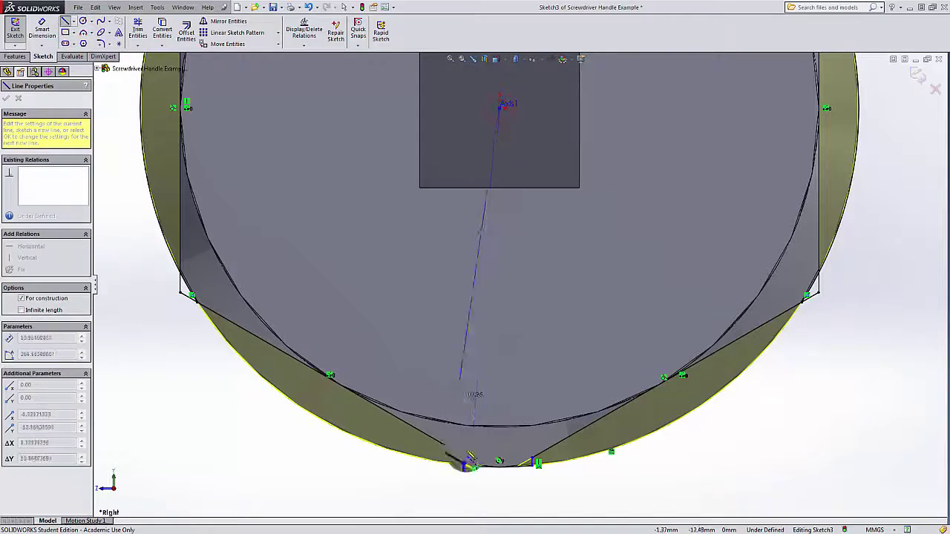
left_click(499, 461)
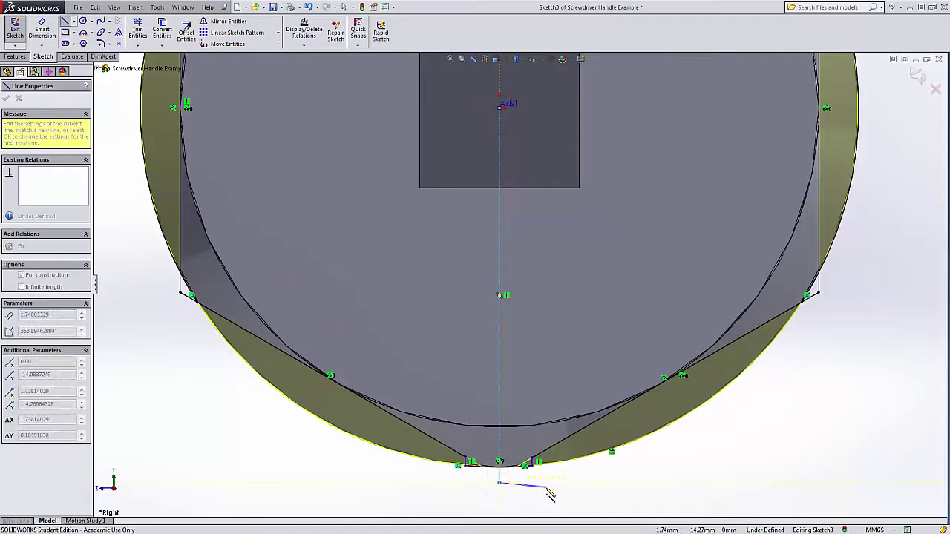
key("Escape")
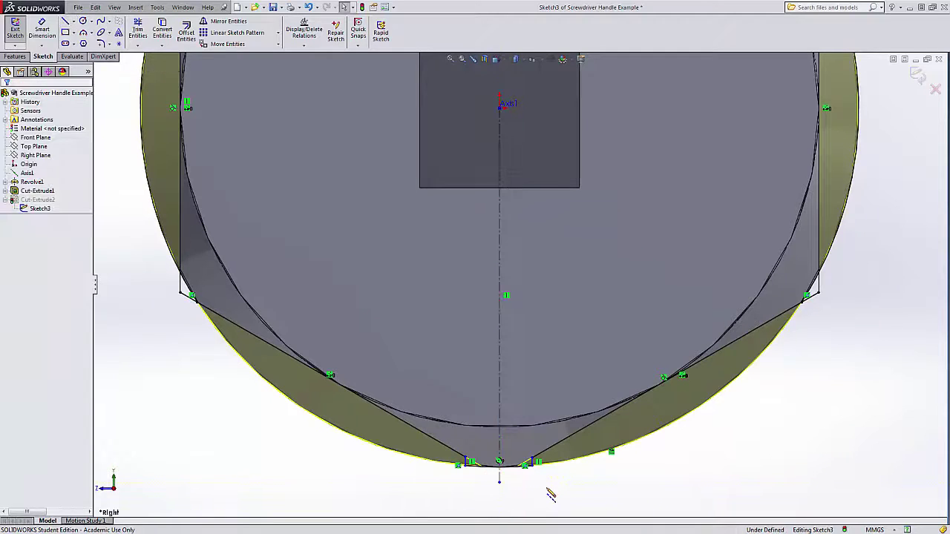
scroll(510, 478, "down", 5)
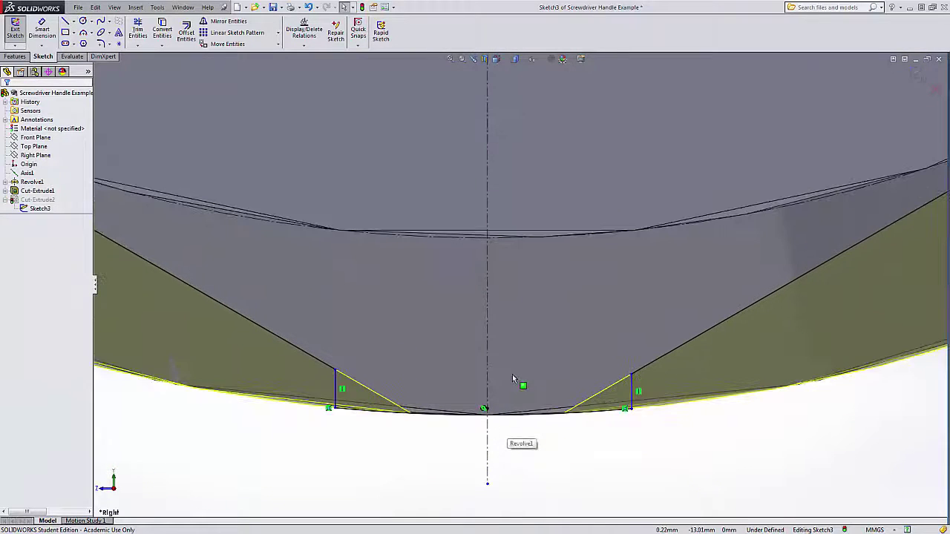
Step: Make the two vertical lines symmetric about the centerline
left_click(333, 392)
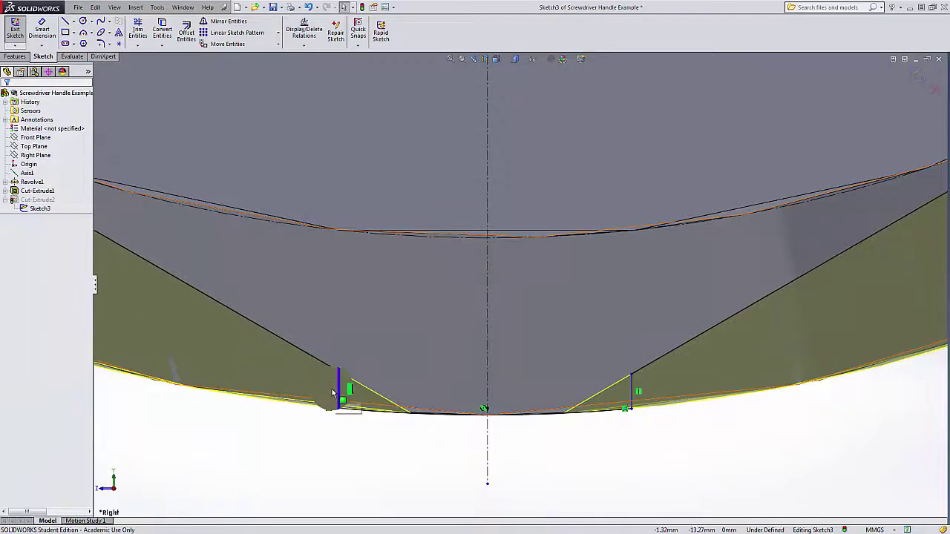
left_click(334, 392)
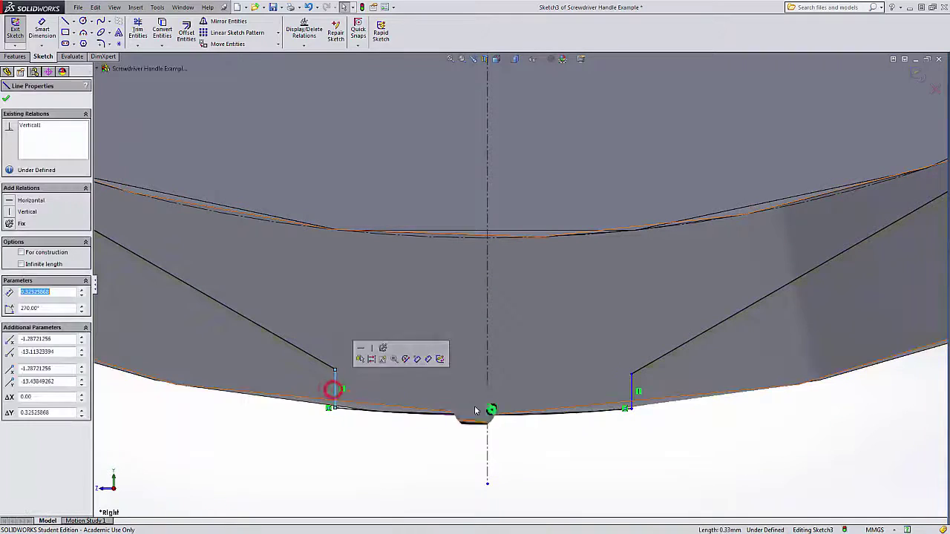
left_click(630, 383, "ctrl")
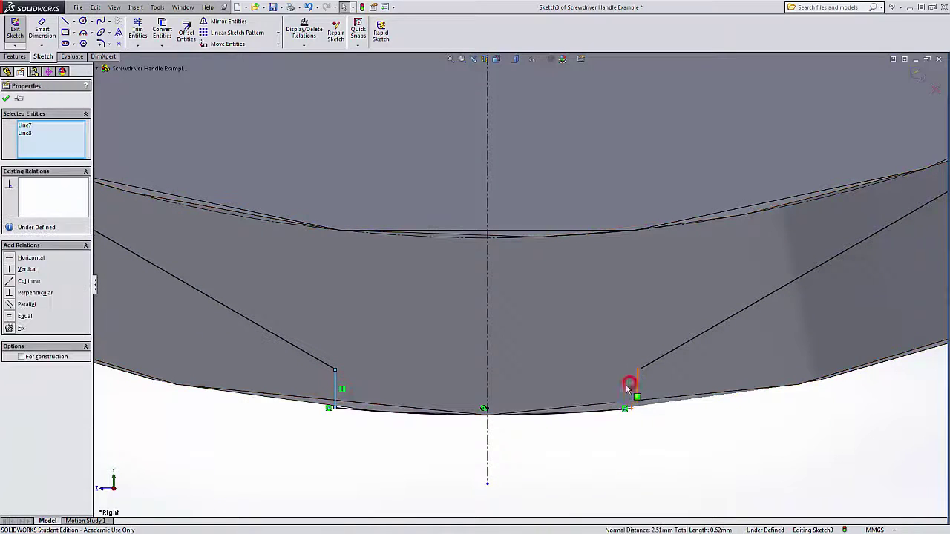
left_click(487, 381, "ctrl")
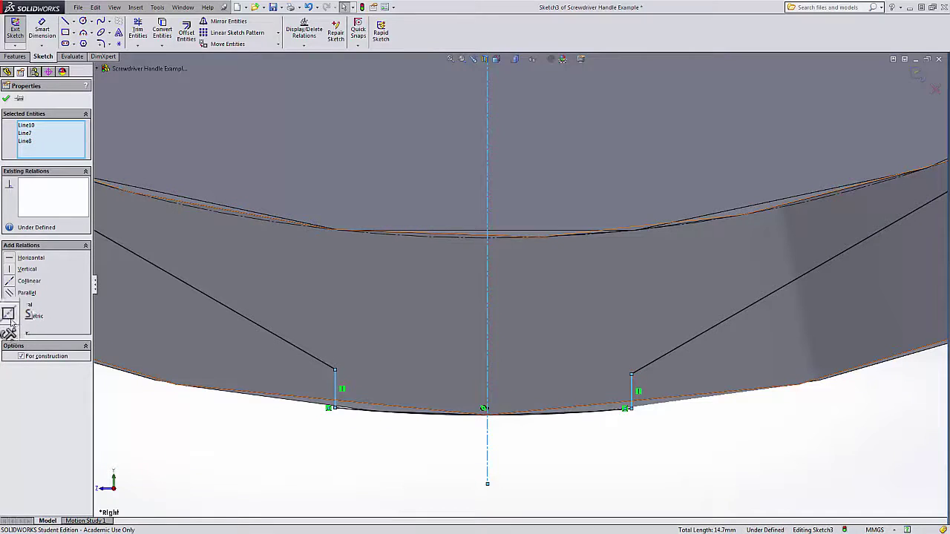
left_click(18, 316)
left_click(290, 475)
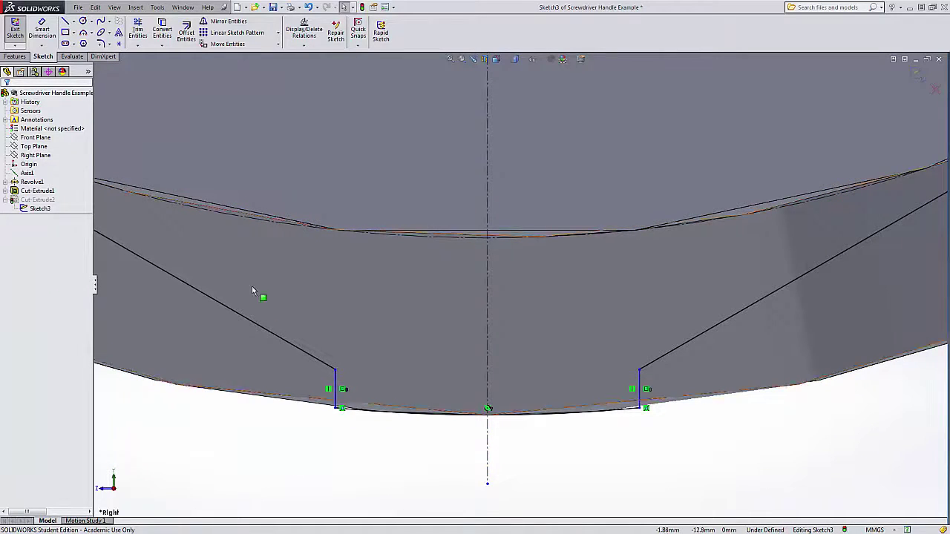
Step: Dimension the vertical lines 2 mm apart and exit the sketch, which triggers a rebuild error
left_click(51, 24)
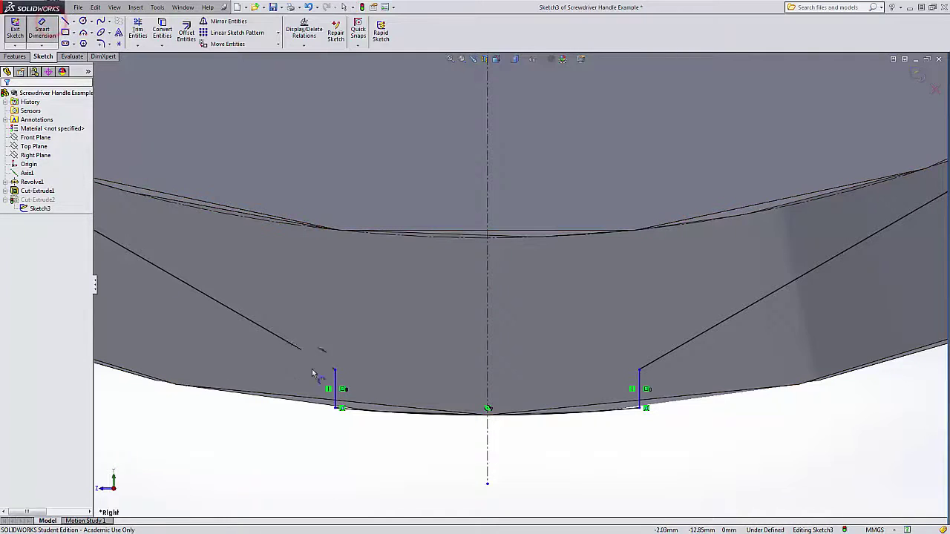
left_click(336, 383)
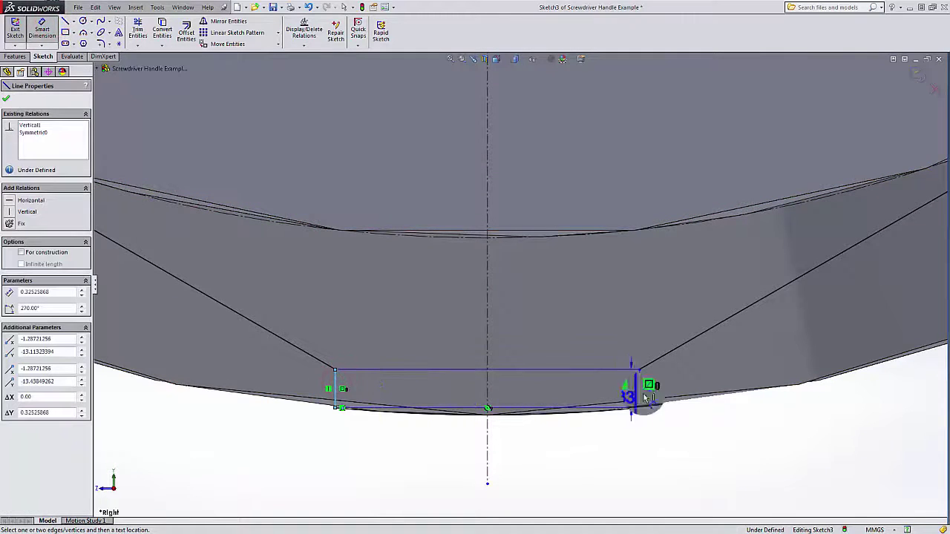
left_click(640, 386)
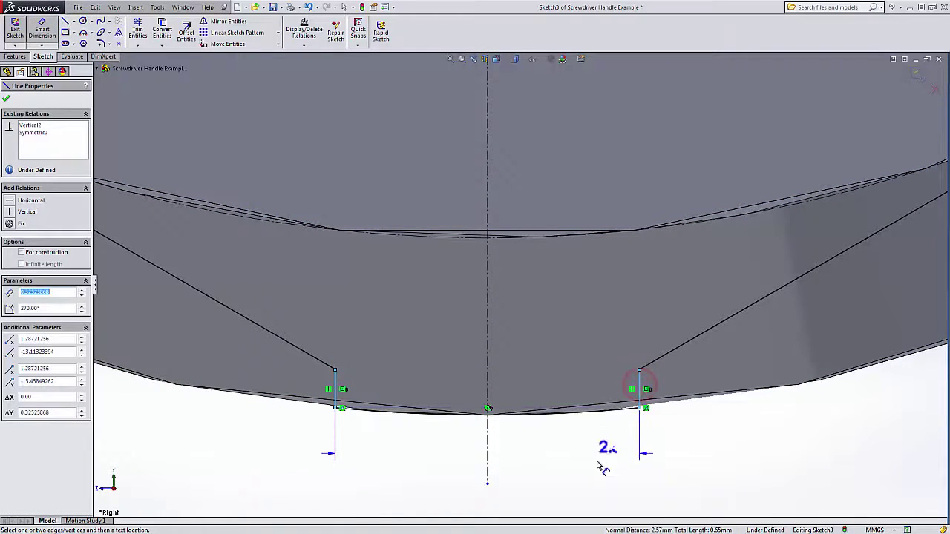
left_click(569, 463)
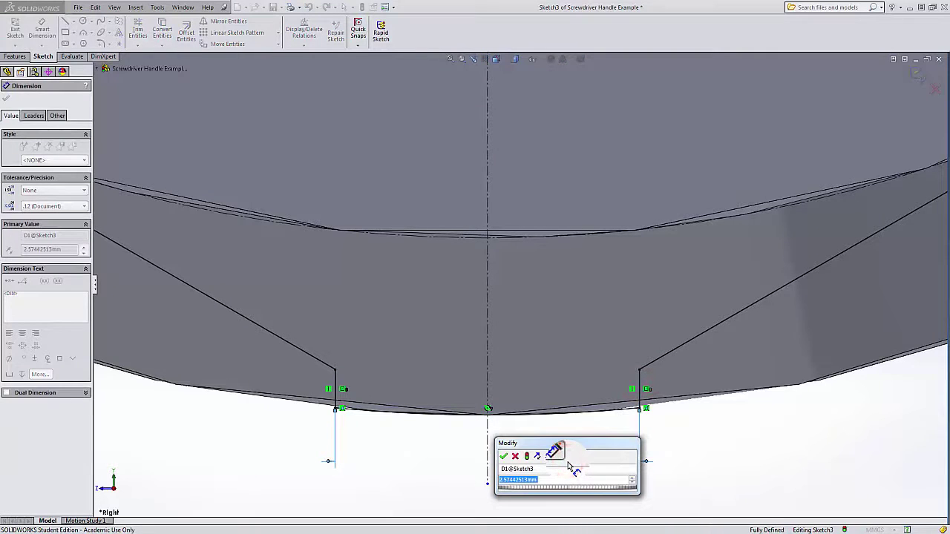
type("2")
key("Return")
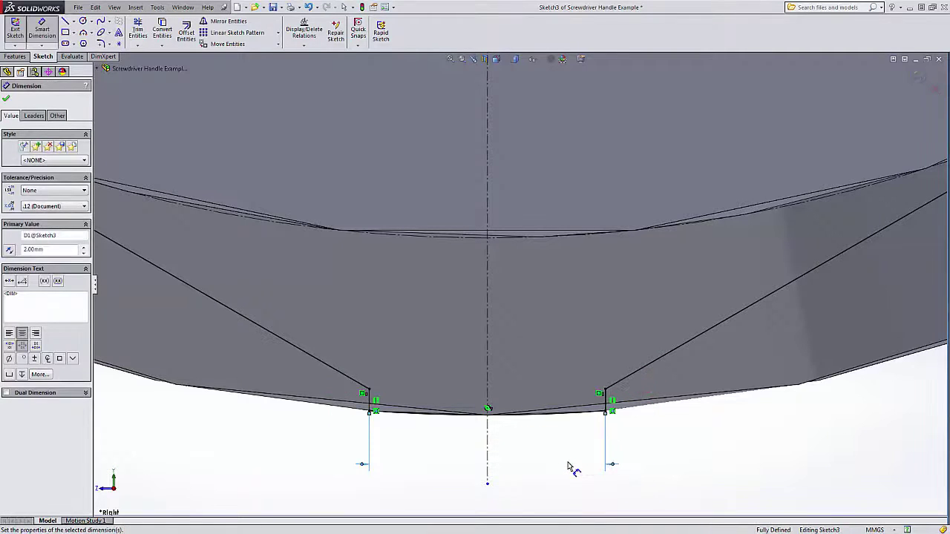
left_click(568, 467)
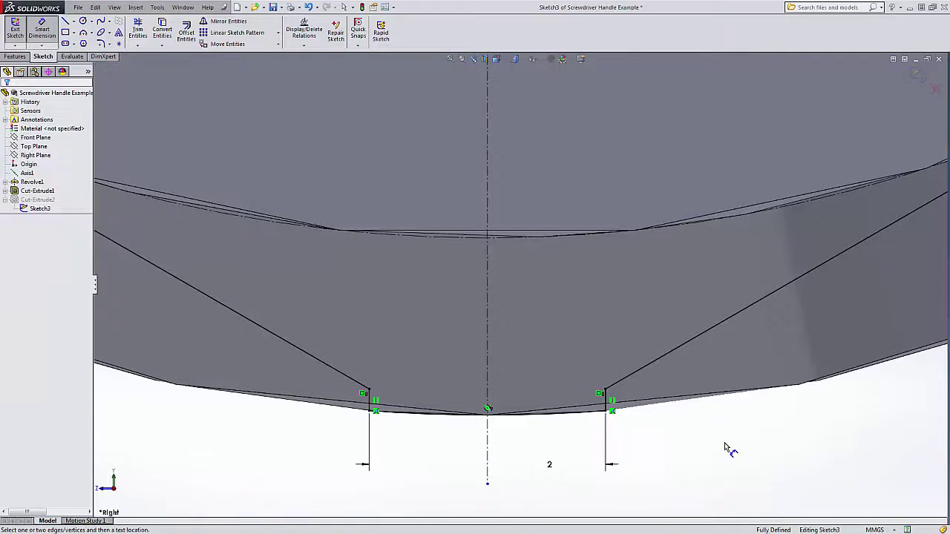
left_click(923, 80)
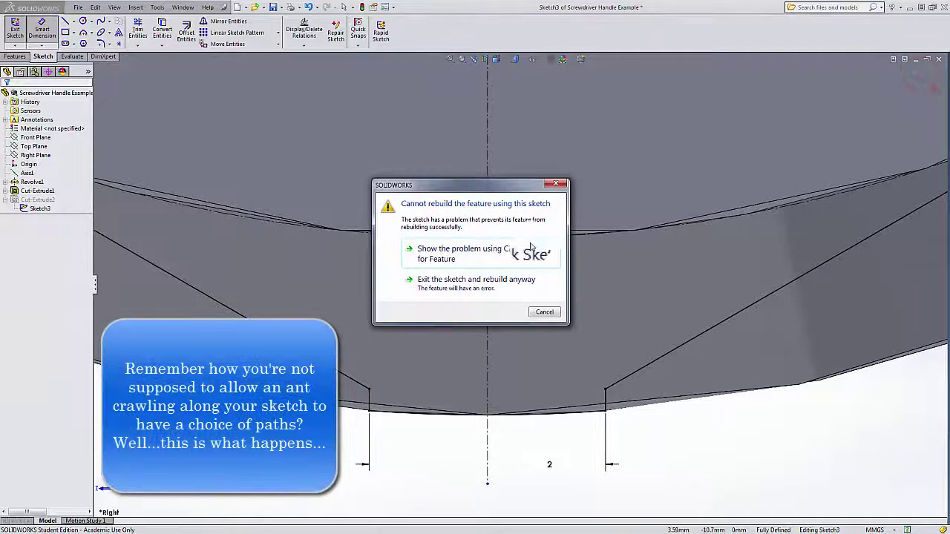
Step: Show the problem with Check Sketch for Feature, dismiss it, and zoom in on the hexagon corners
left_click(520, 252)
left_click(512, 268)
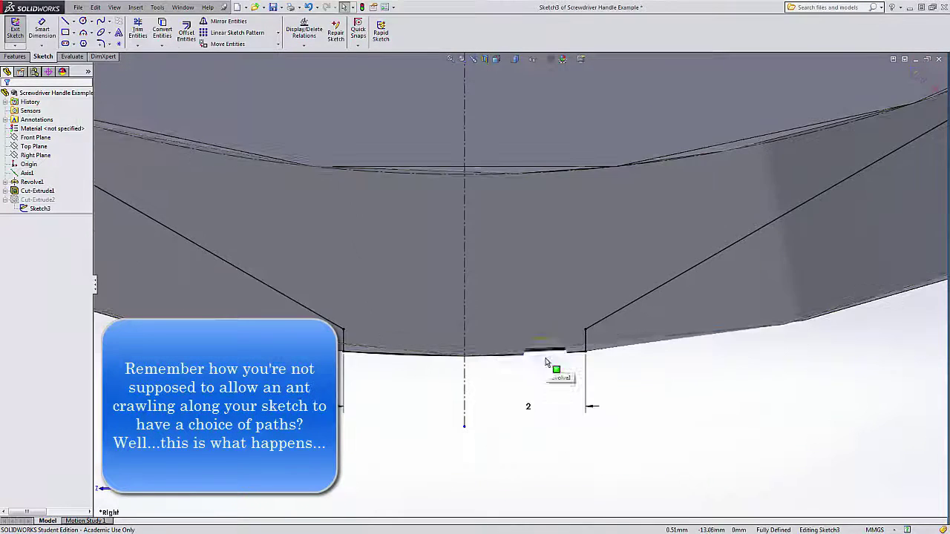
key("f")
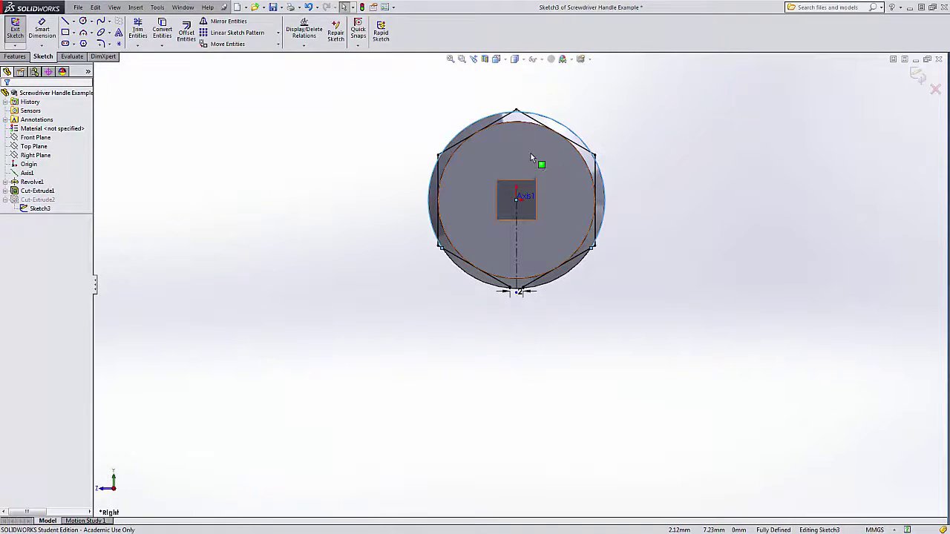
scroll(530, 153, "down", 4)
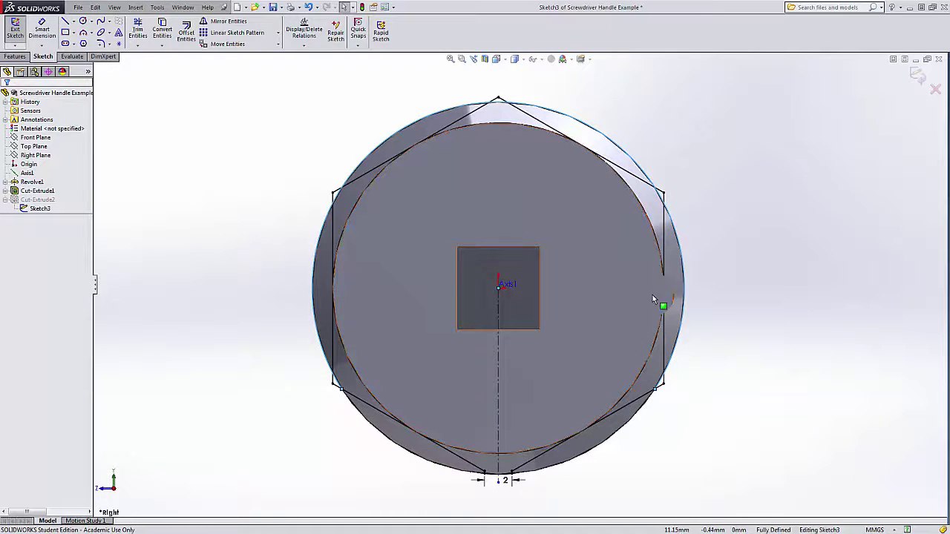
scroll(502, 476, "down", 6)
scroll(499, 351, "down", 2)
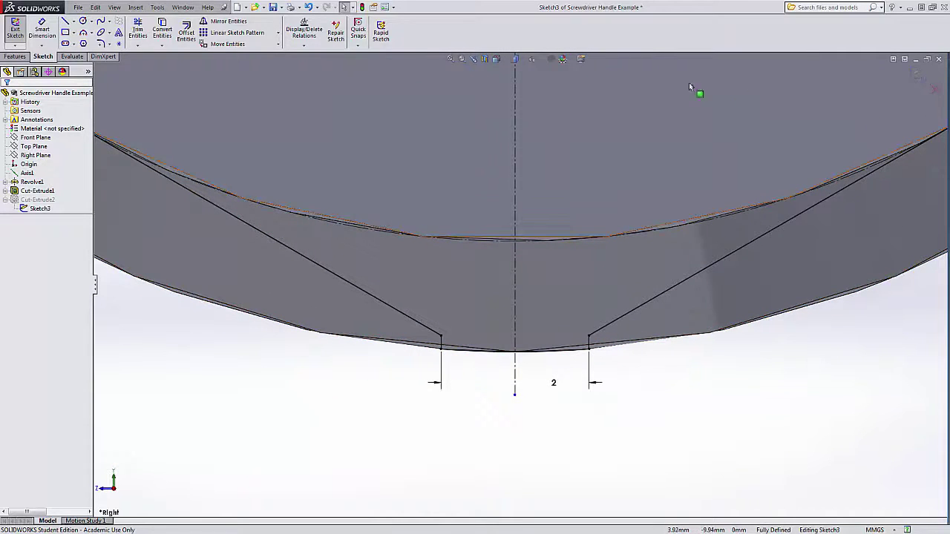
scroll(479, 341, "up", 8)
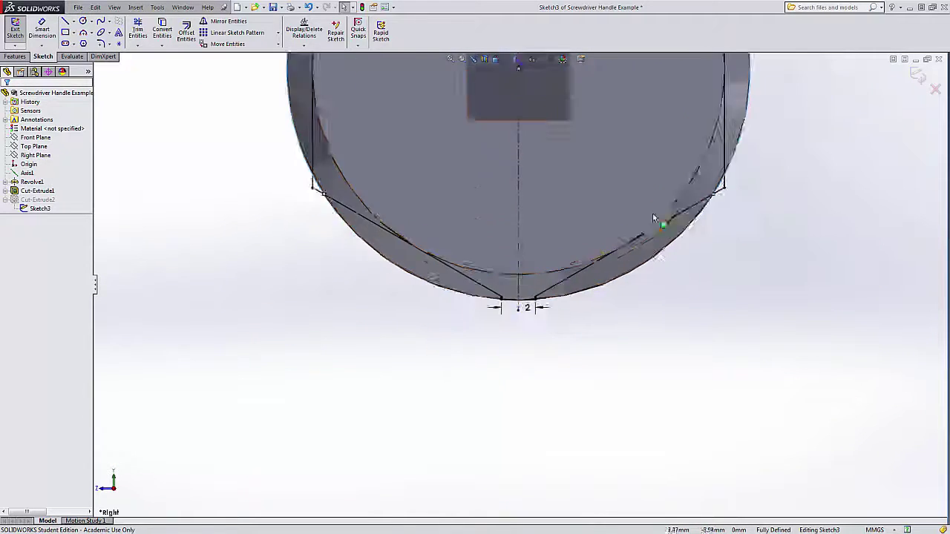
scroll(663, 216, "down", 3)
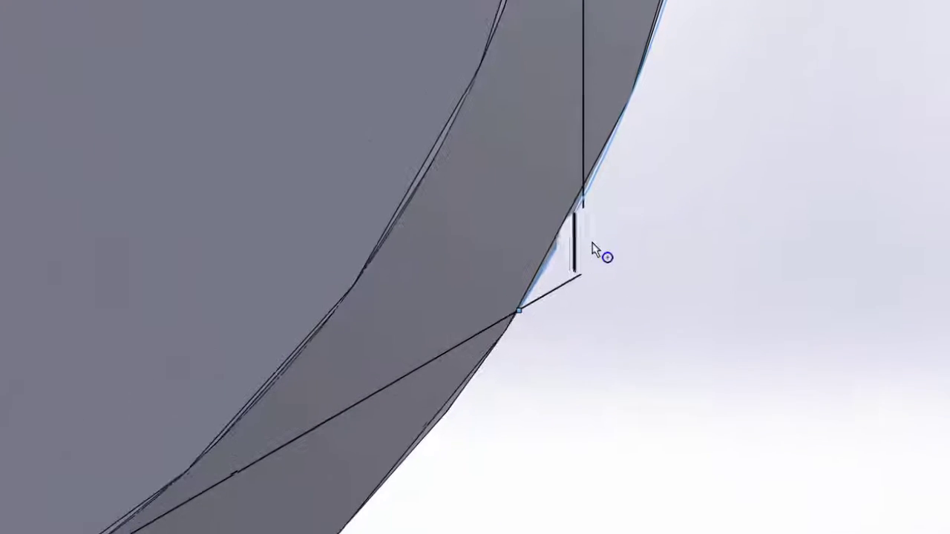
Step: Power-trim the leftover arc pieces along the top edge and around the top corners
left_click(438, 427)
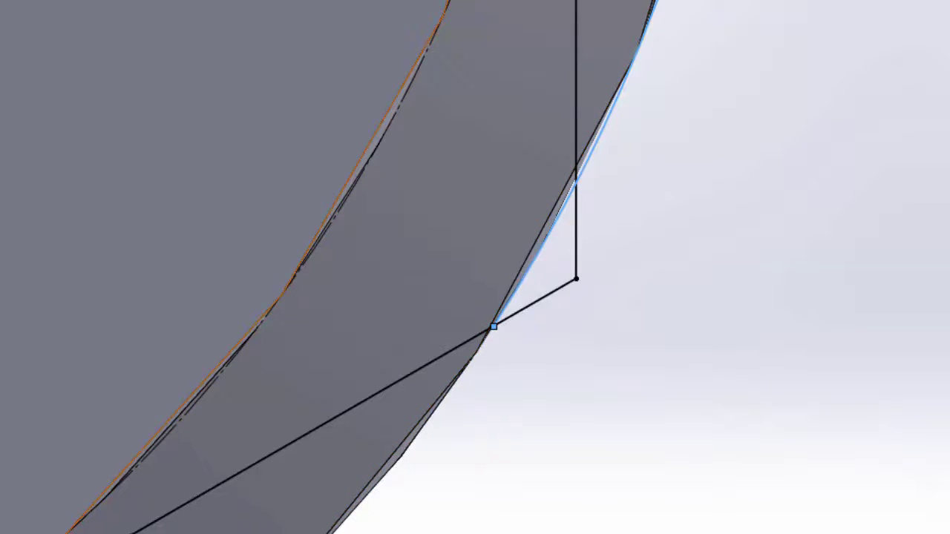
left_click_drag(516, 247, 549, 261)
left_click_drag(747, 96, 650, 17)
key("f")
left_click_drag(455, 8, 438, 37)
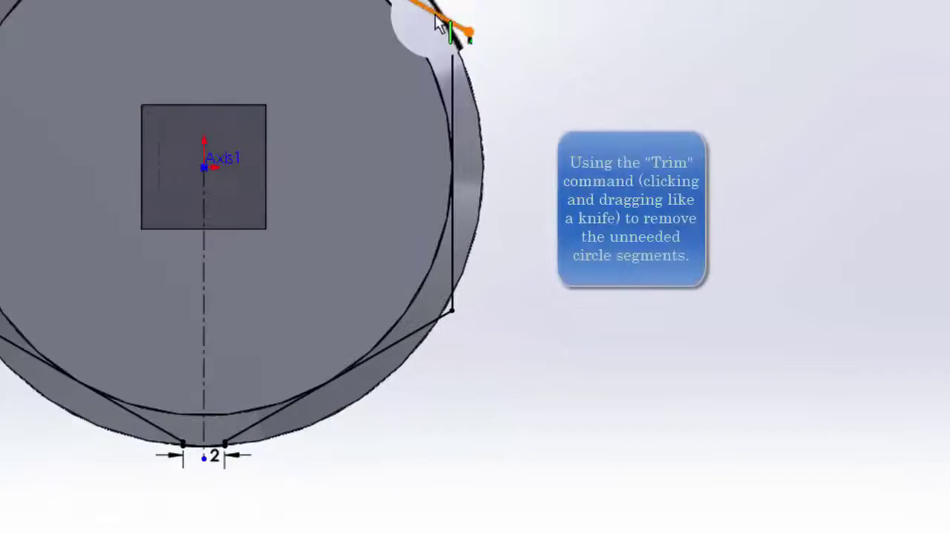
scroll(437, 22, "down", 5)
left_click_drag(459, 195, 473, 184)
mouse_move(401, 90)
left_mouse_down()
mouse_move(386, 63)
mouse_move(361, 68)
left_mouse_up()
scroll(361, 67, "up", 5)
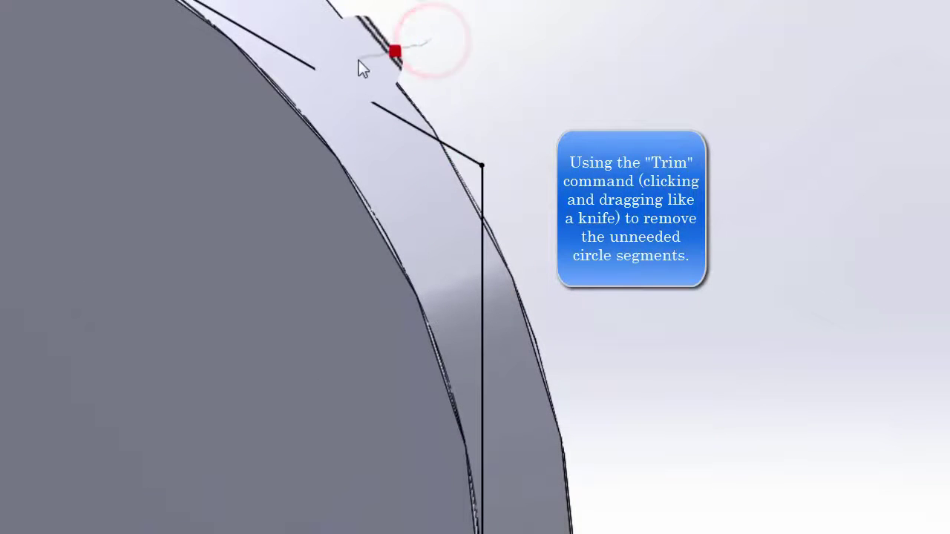
scroll(153, 104, "down", 4)
scroll(163, 126, "down", 3)
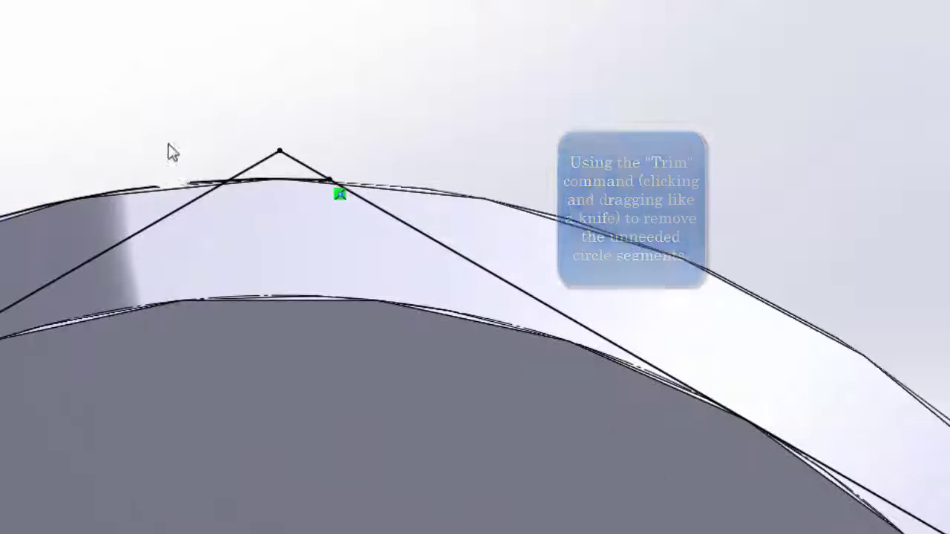
Step: Trim the remaining arc bumps at the peak and the left and lower-left corners, then close Trim
mouse_move(276, 199)
left_mouse_down()
mouse_move(277, 168)
mouse_move(192, 165)
mouse_move(123, 209)
left_mouse_up()
scroll(130, 245, "up", 5)
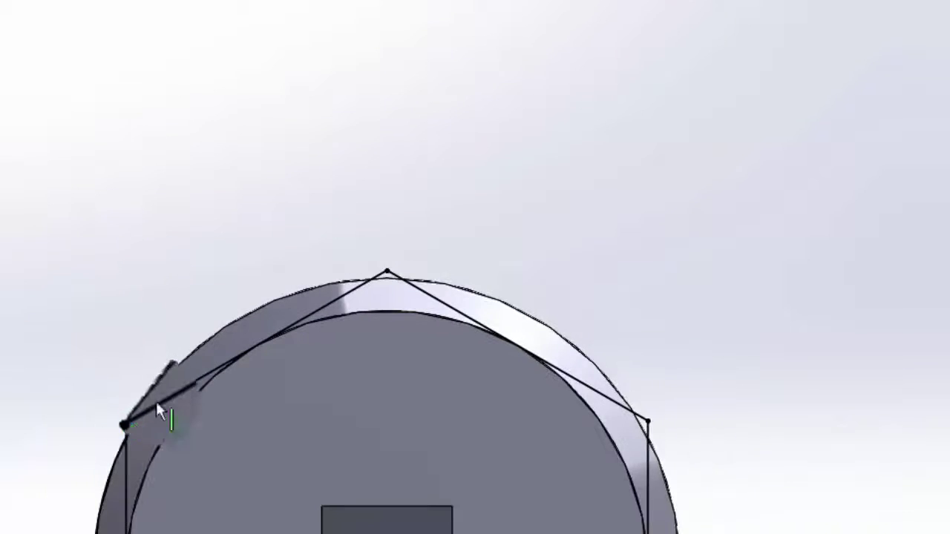
scroll(152, 423, "down", 5)
left_click_drag(273, 388, 243, 375)
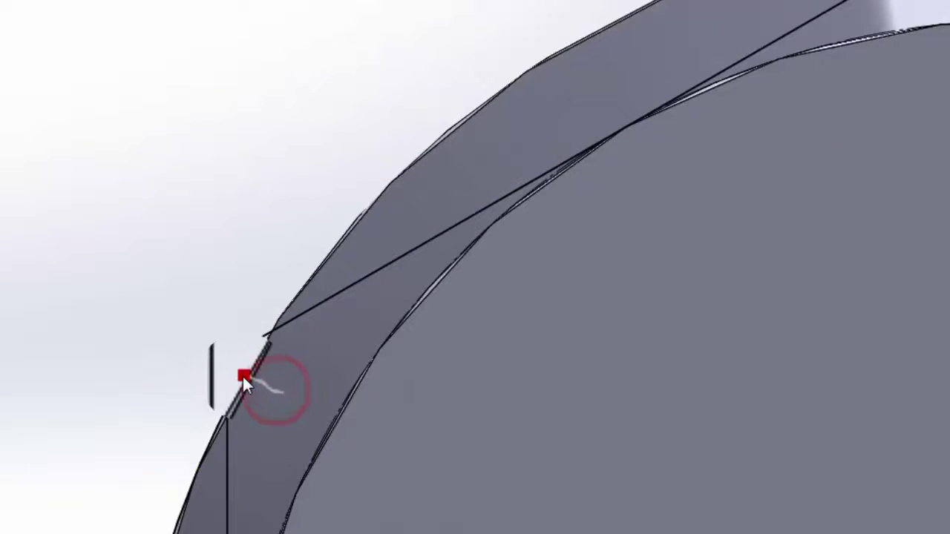
left_click_drag(145, 443, 201, 512)
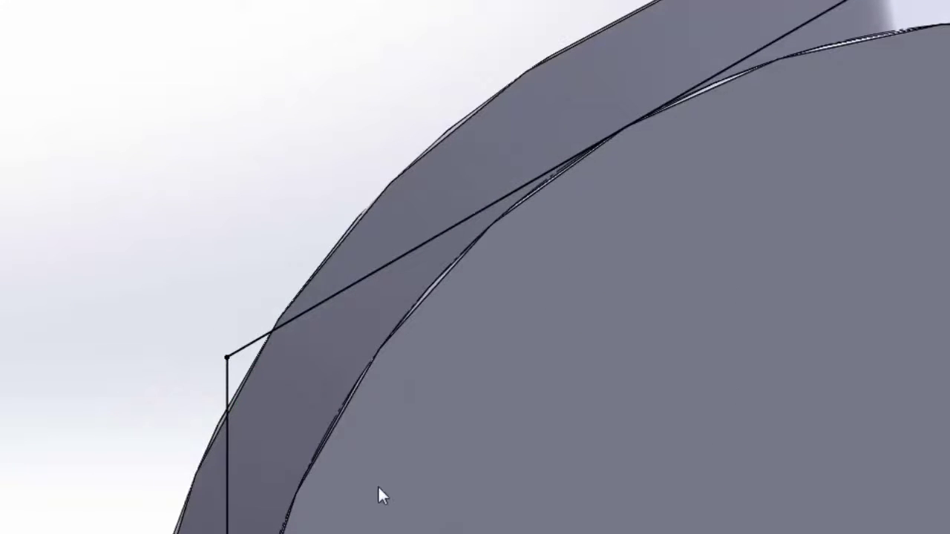
scroll(405, 496, "up", 5)
scroll(423, 409, "down", 5)
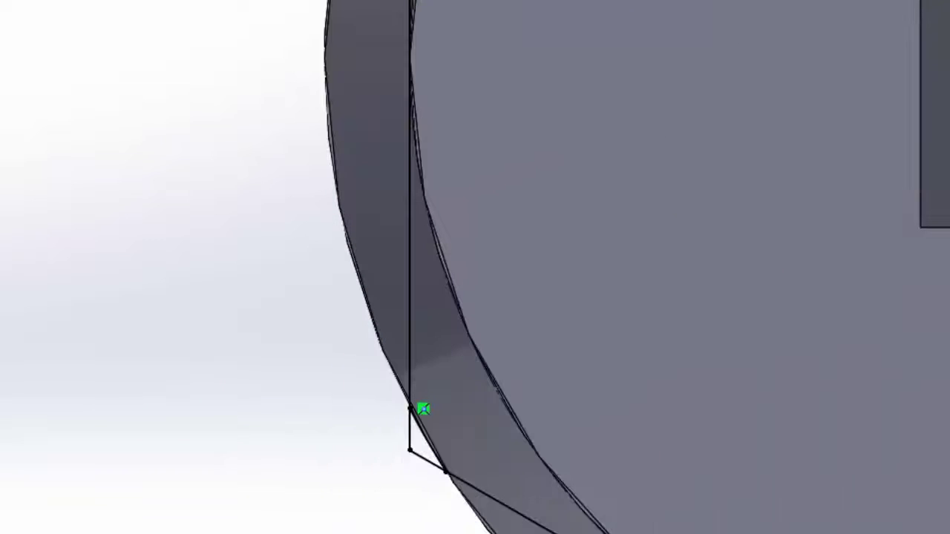
left_click_drag(447, 434, 420, 441)
scroll(430, 319, "up", 5)
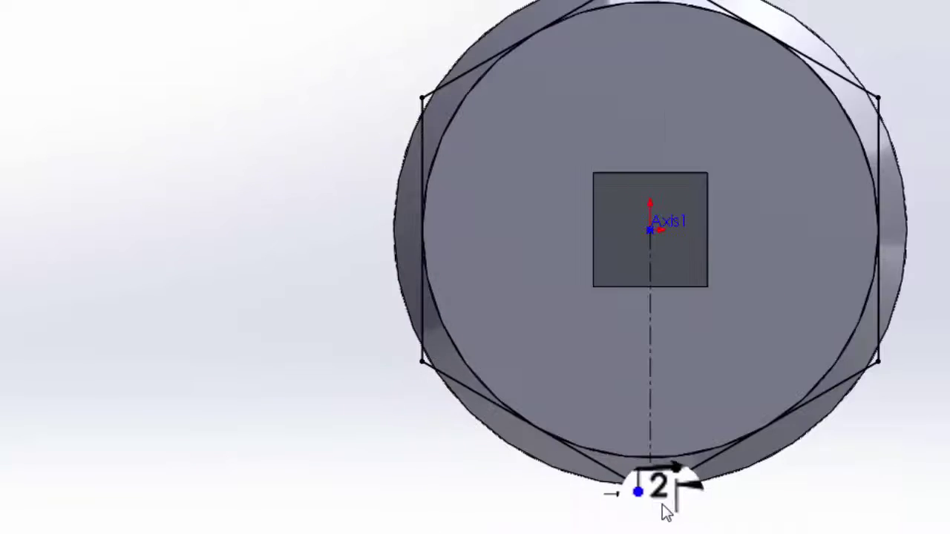
scroll(655, 487, "down", 5)
scroll(572, 357, "down", 2)
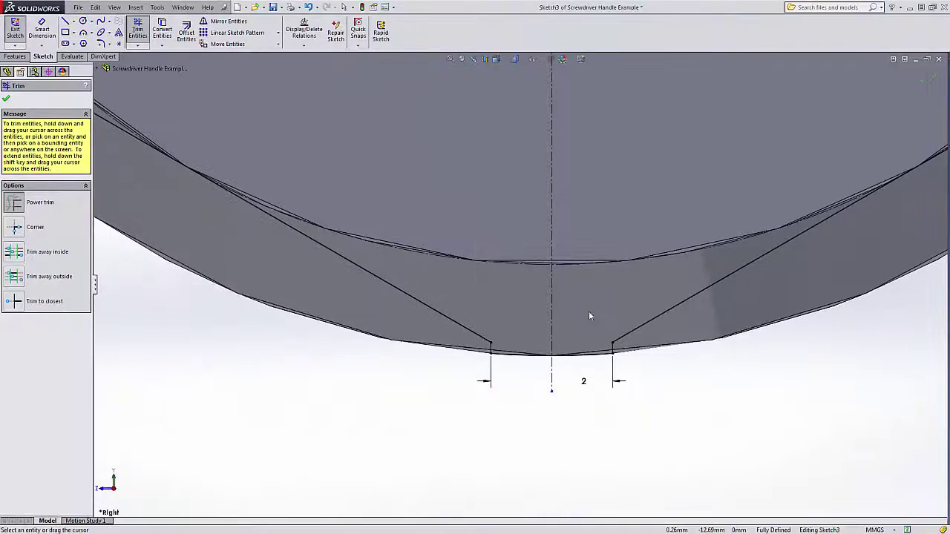
left_click(933, 80)
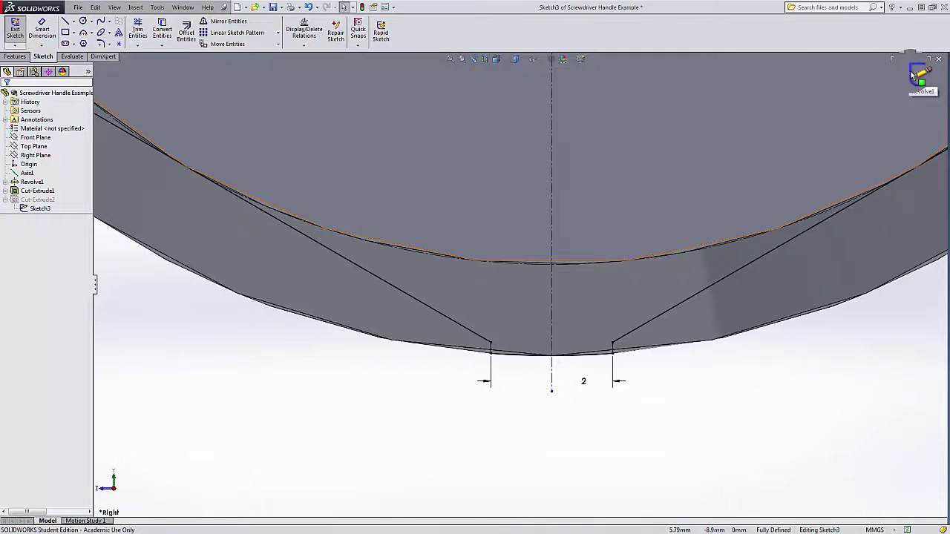
Step: Exit Sketch3 so Cut-Extrude2 rebuilds, then orbit to inspect the new 2 mm corner flat
left_click(918, 74)
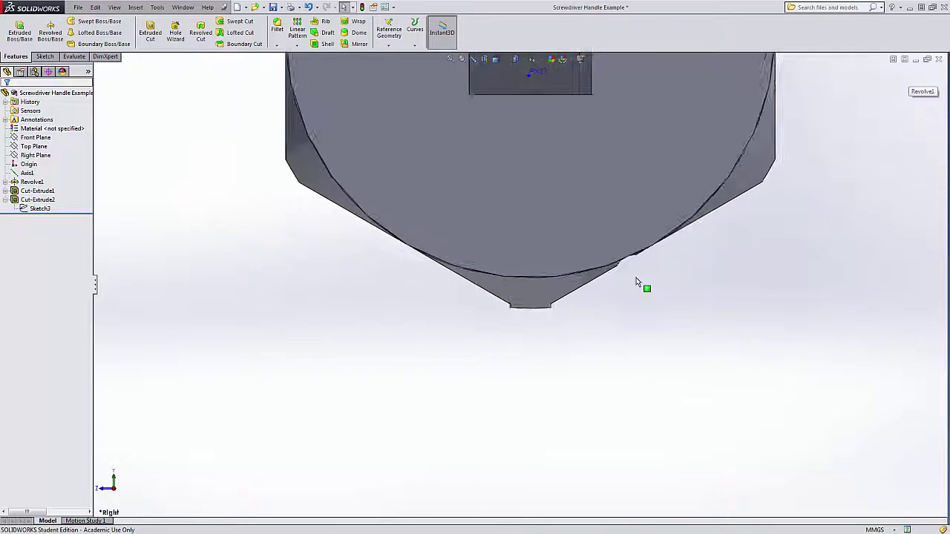
middle_click_drag(547, 282, 566, 248)
scroll(561, 244, "down", 5)
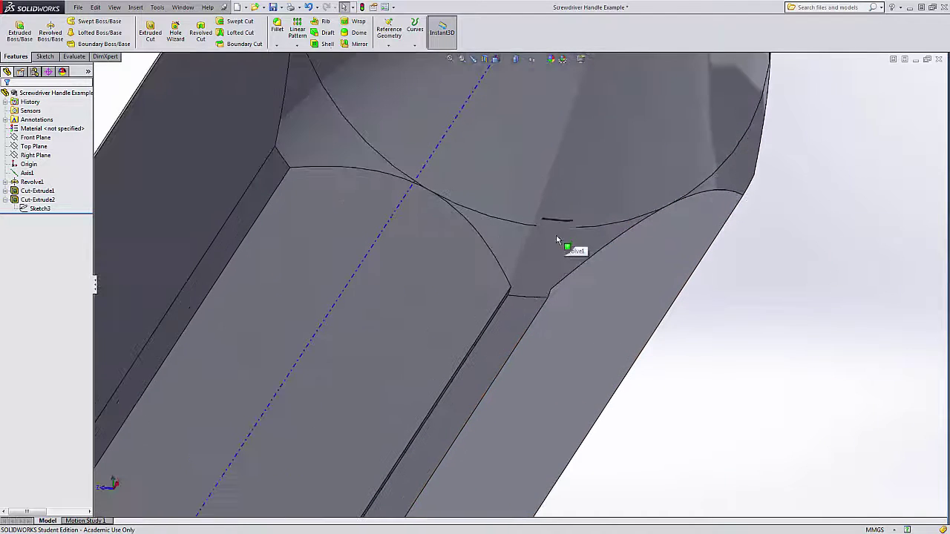
scroll(514, 290, "down", 5)
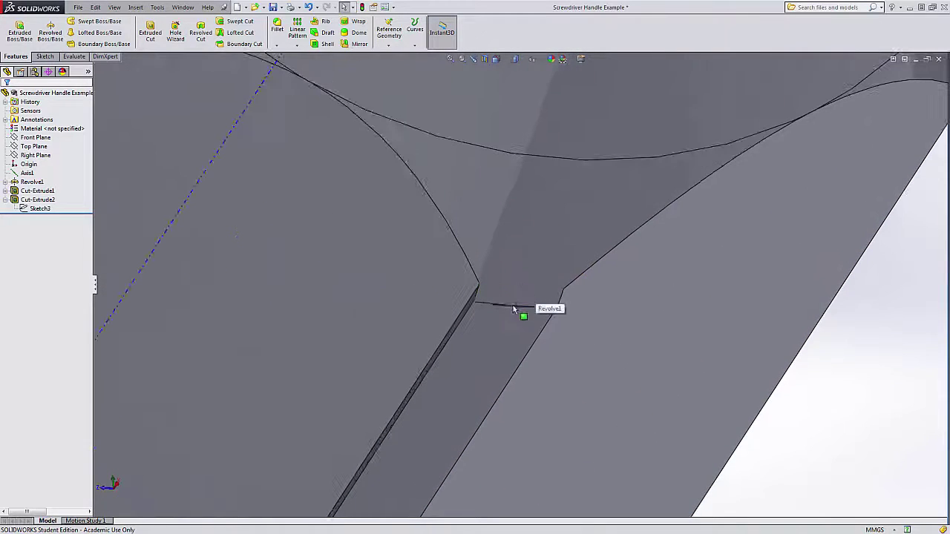
mouse_move(513, 305)
middle_mouse_down()
mouse_move(498, 322)
mouse_move(518, 310)
middle_mouse_up()
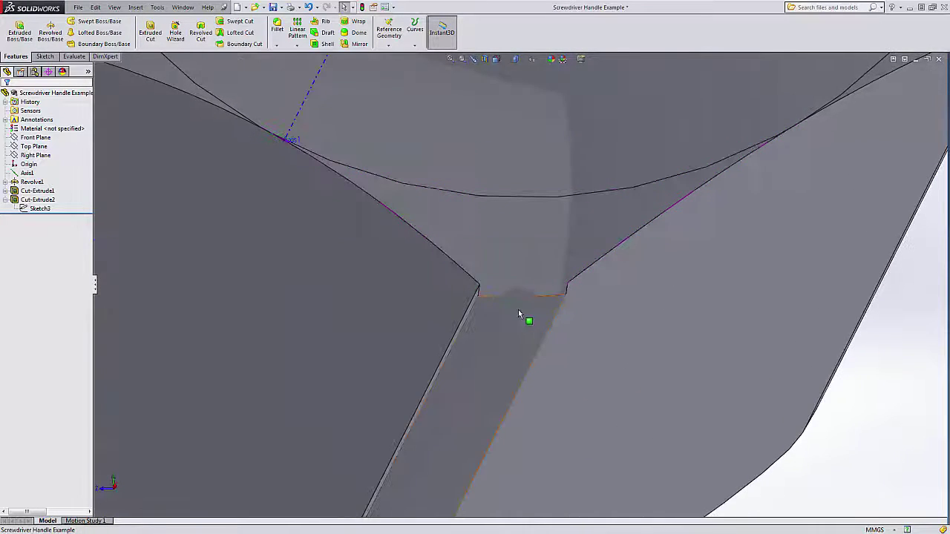
scroll(518, 309, "up", 5)
mouse_move(515, 258)
middle_mouse_down()
mouse_move(500, 278)
mouse_move(515, 271)
middle_mouse_up()
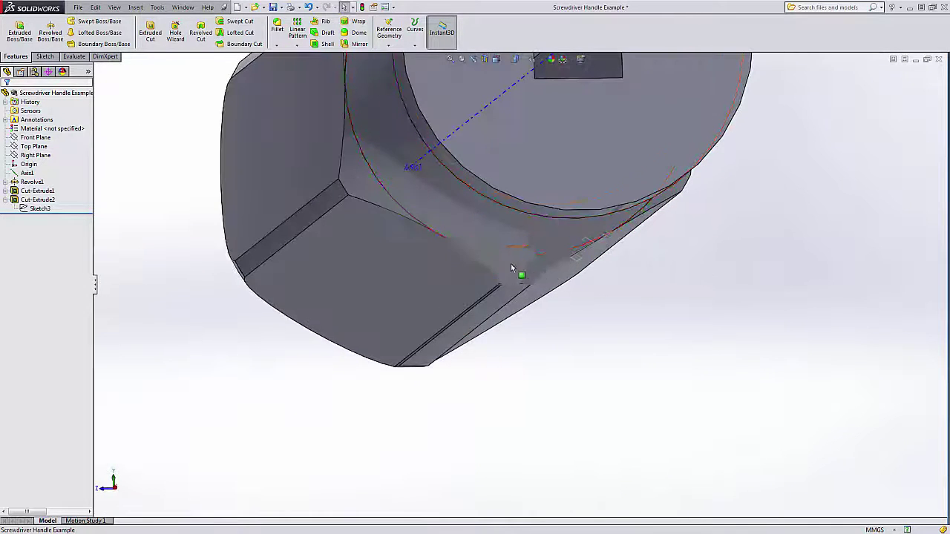
Step: Edit Sketch3 again and set the view Normal To the sketch plane
right_click(37, 211)
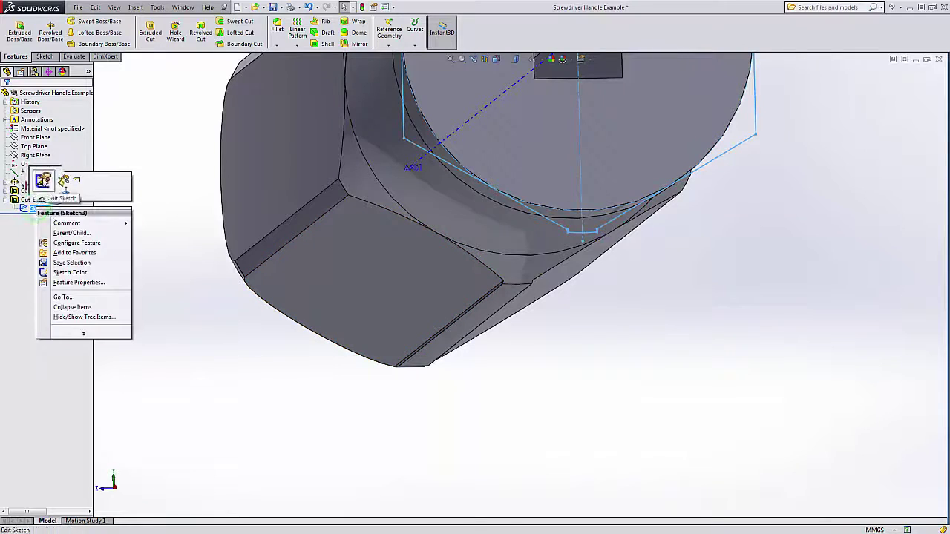
left_click(44, 181)
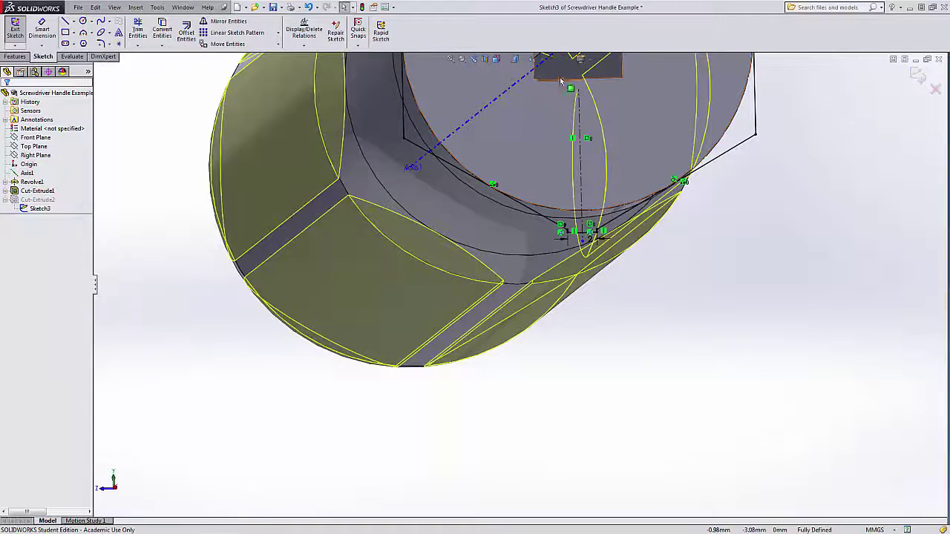
left_click(502, 63)
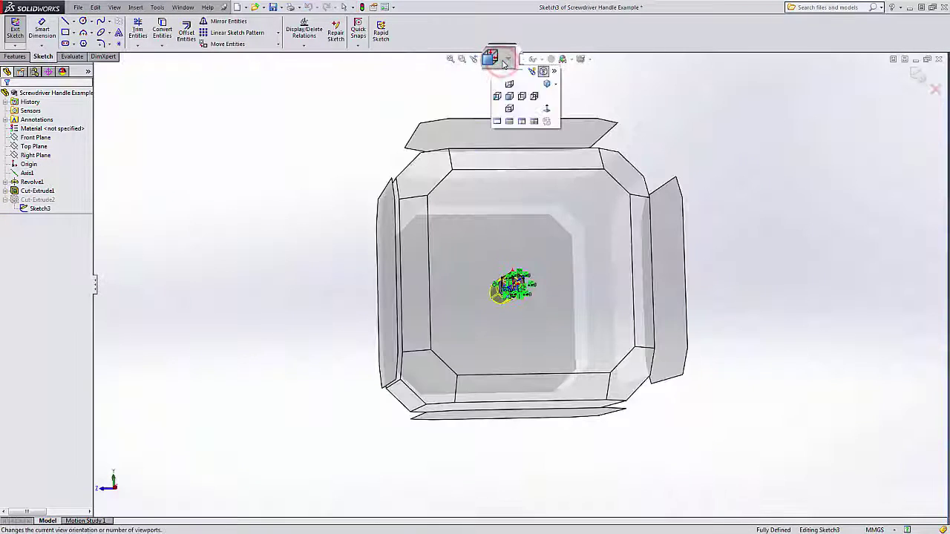
left_click(551, 110)
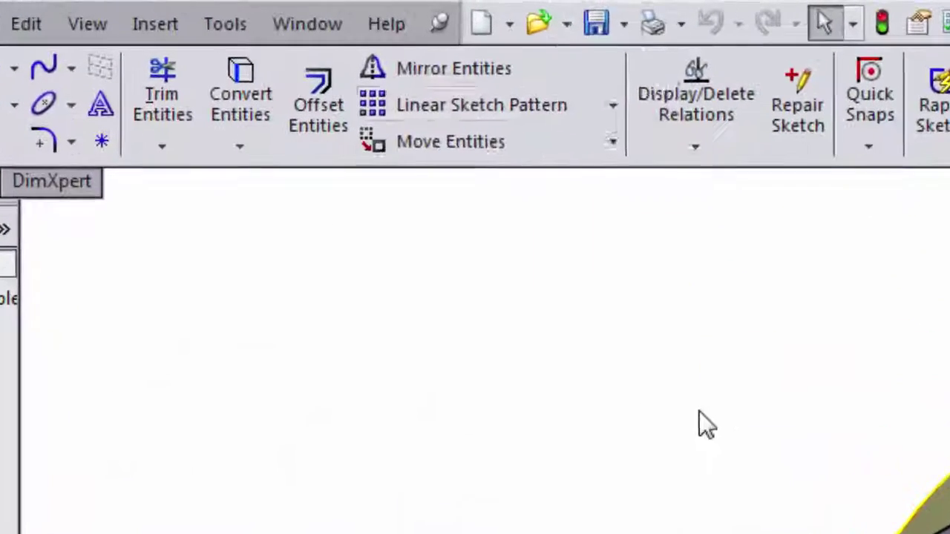
Step: Start a Circular Sketch Pattern in Sketch3, defaulting to 4 instances over 360°
left_click(278, 32)
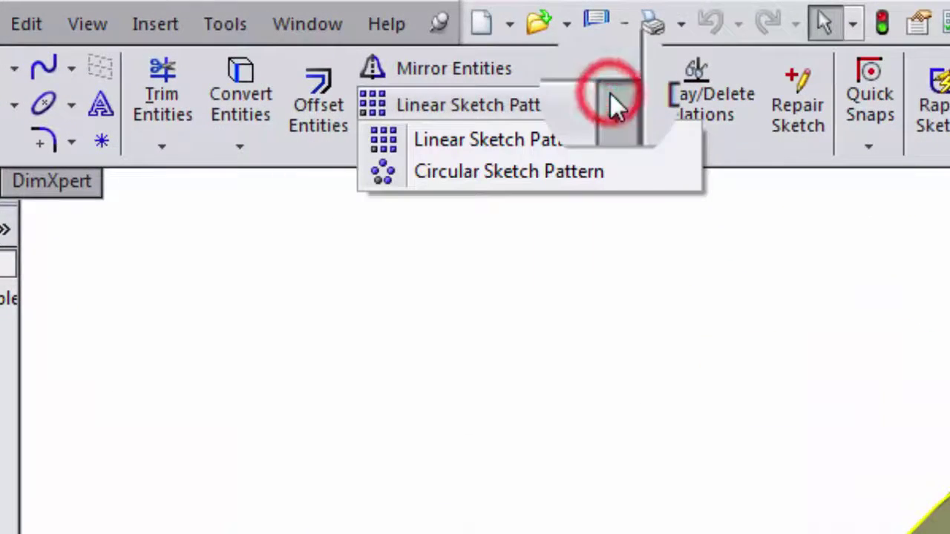
left_click(538, 176)
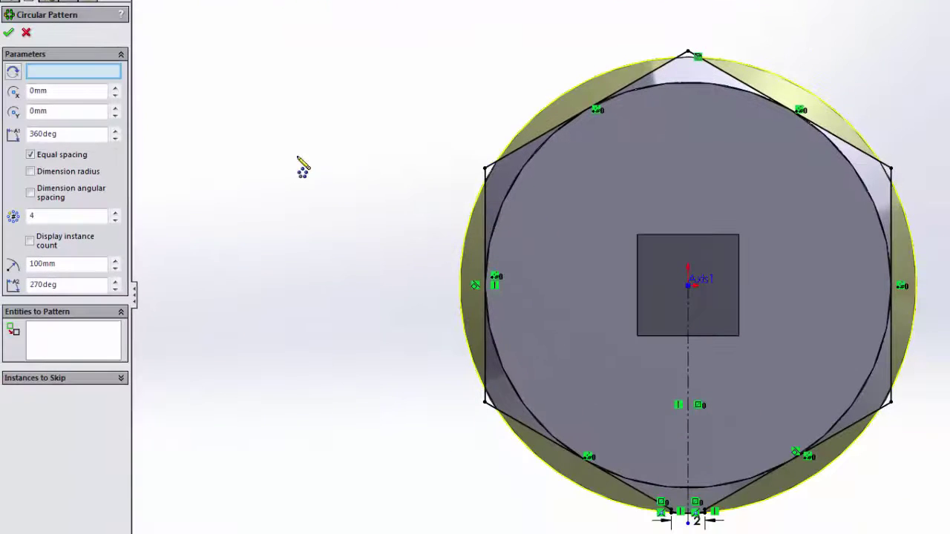
left_click(83, 74)
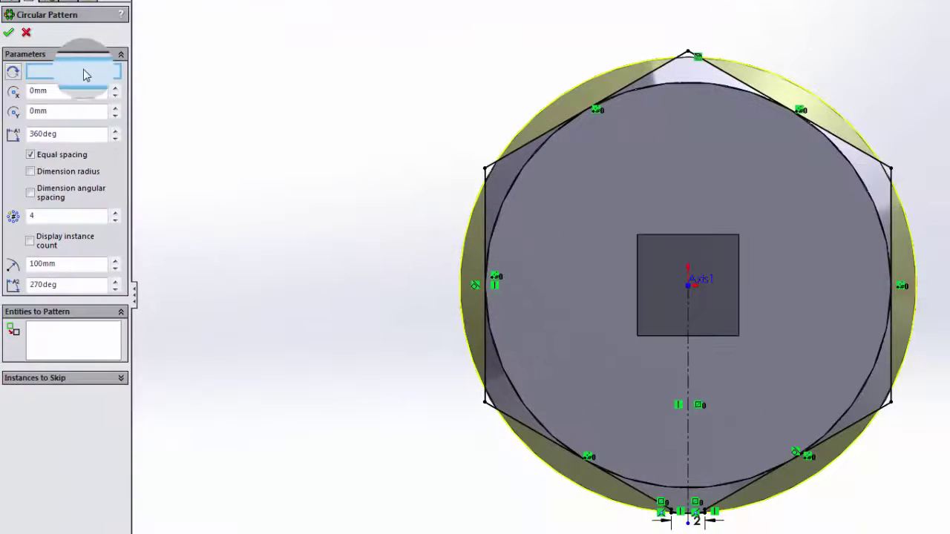
Step: Pick the sketch circle as pattern centre and remove the wrongly selected Arc1 from the entities
left_click(80, 72)
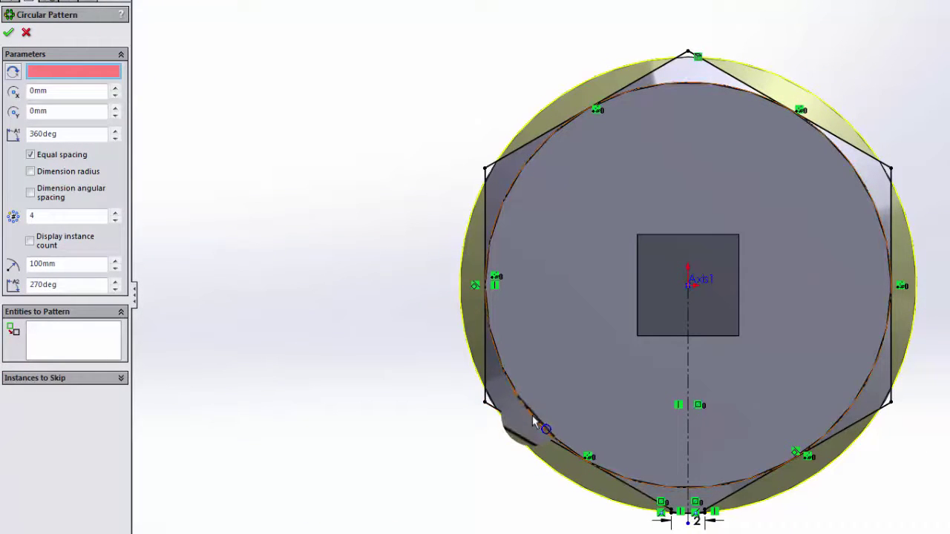
left_click(532, 416)
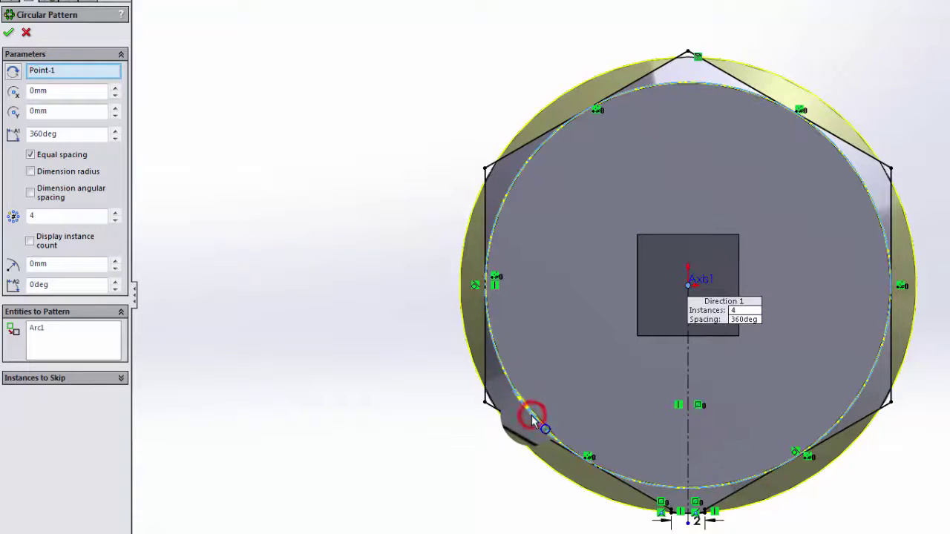
left_click(38, 328)
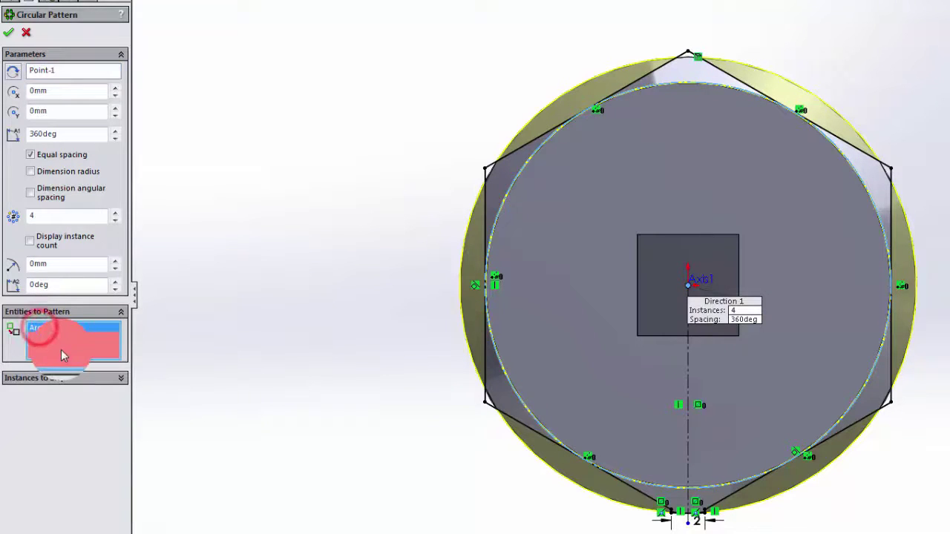
left_click(47, 349)
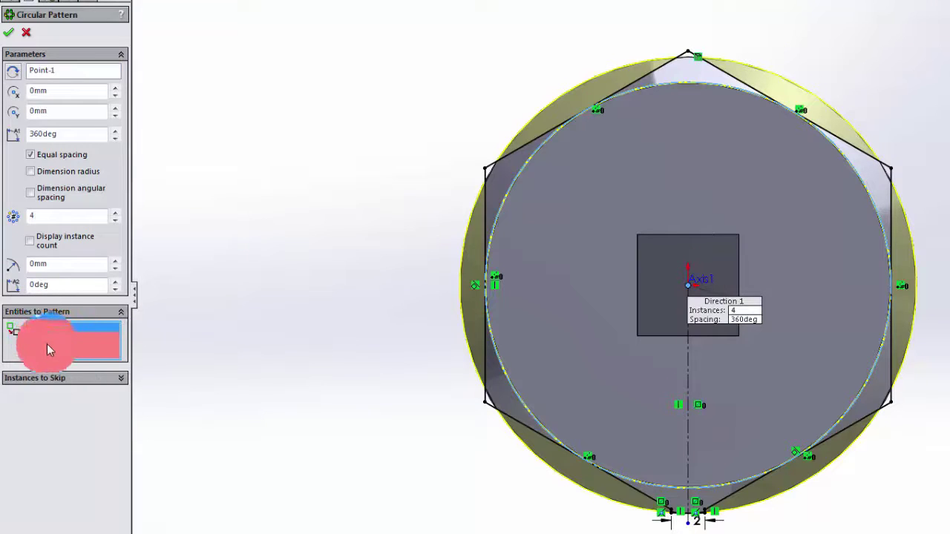
key("Delete")
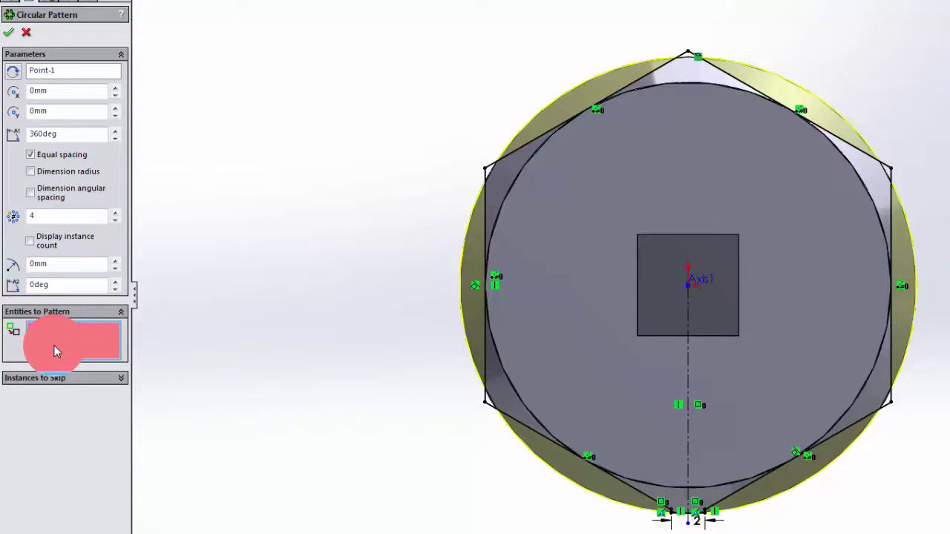
Step: Add the corner flat's Line7, Arc4 and Line8 as the entities to pattern
scroll(697, 490, "down", 5)
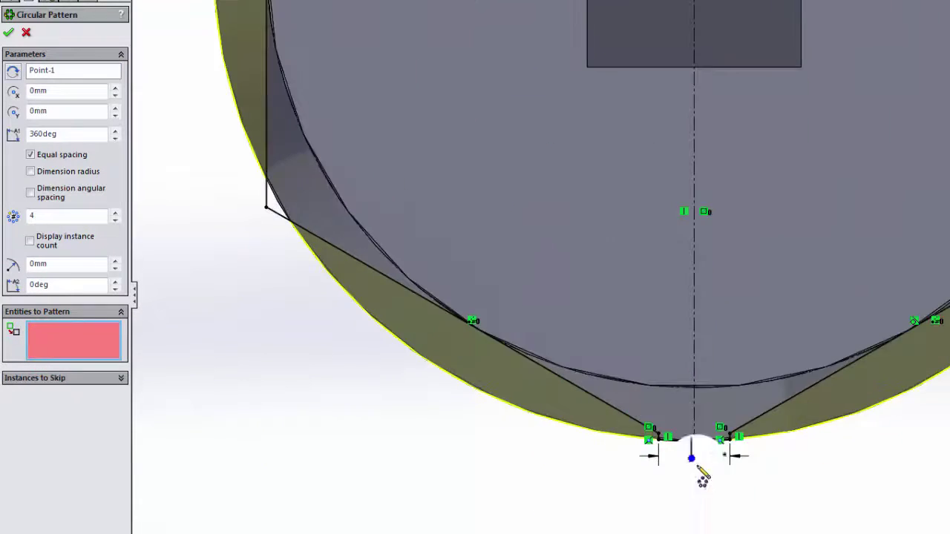
scroll(638, 417, "down", 3)
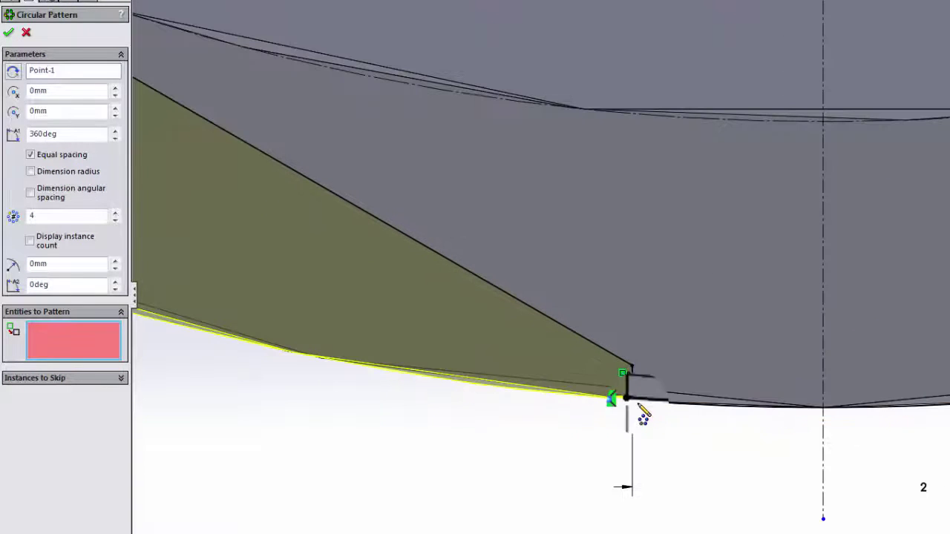
left_click(635, 378)
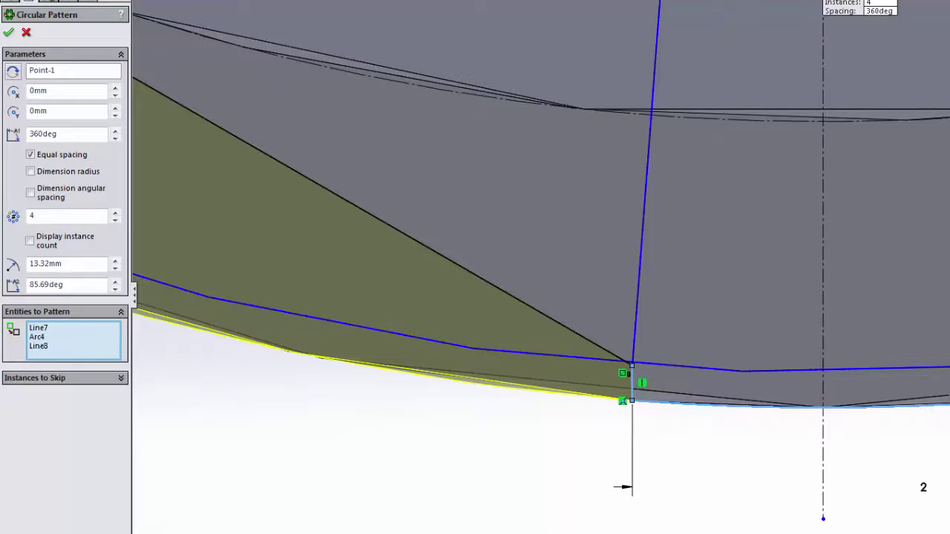
scroll(816, 413, "up", 5)
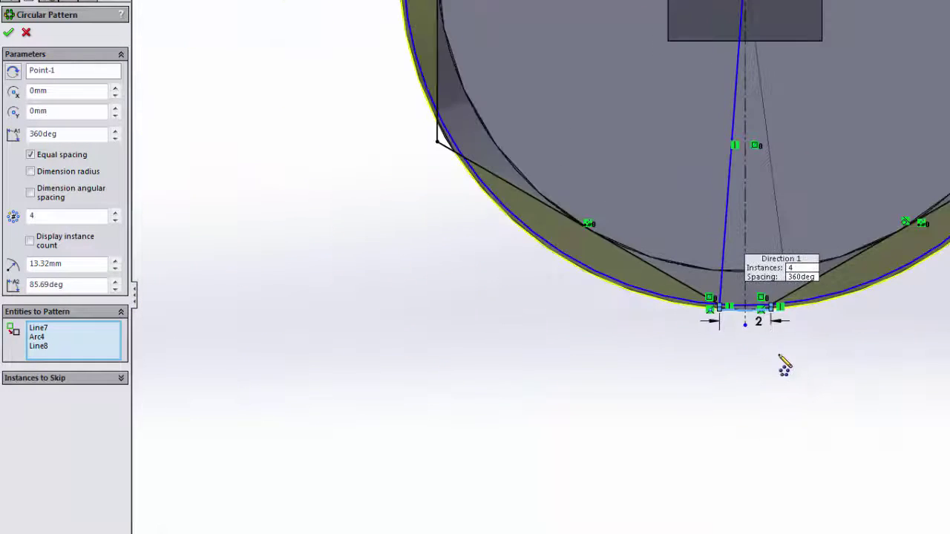
scroll(784, 364, "up", 3)
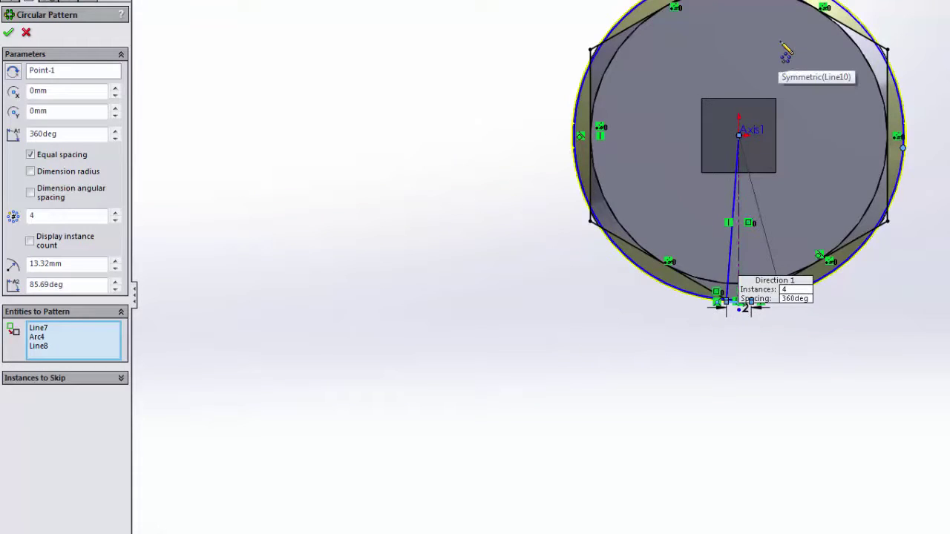
scroll(785, 58, "up", 2)
scroll(765, 122, "down", 4)
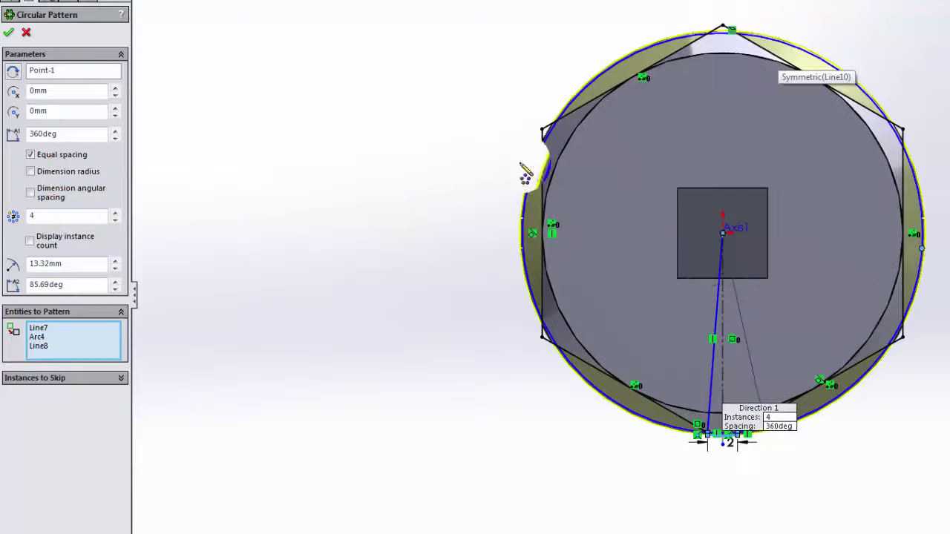
left_click(44, 69)
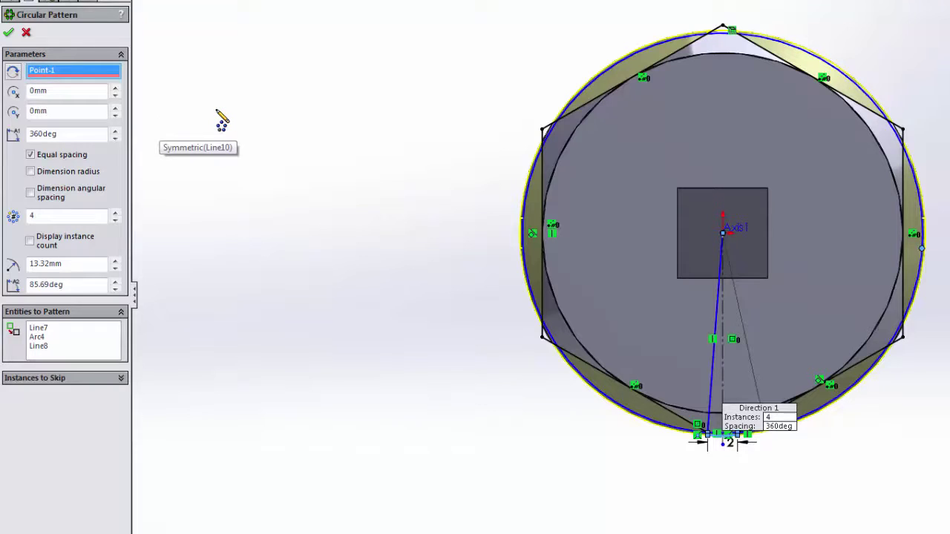
Step: Centre the pattern on the outer circle edge and raise the instances from 4 to 6
left_click(574, 94)
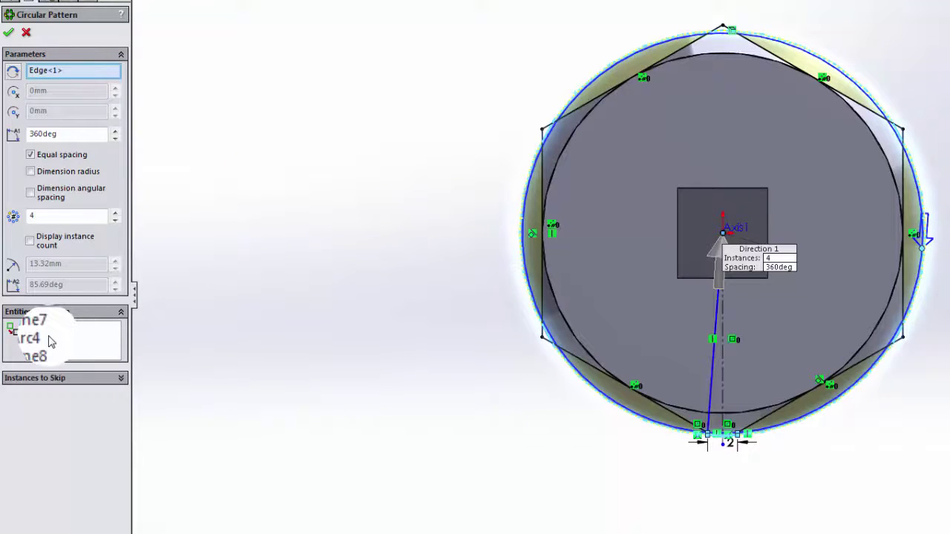
left_click(250, 211)
scroll(646, 457, "down", 10)
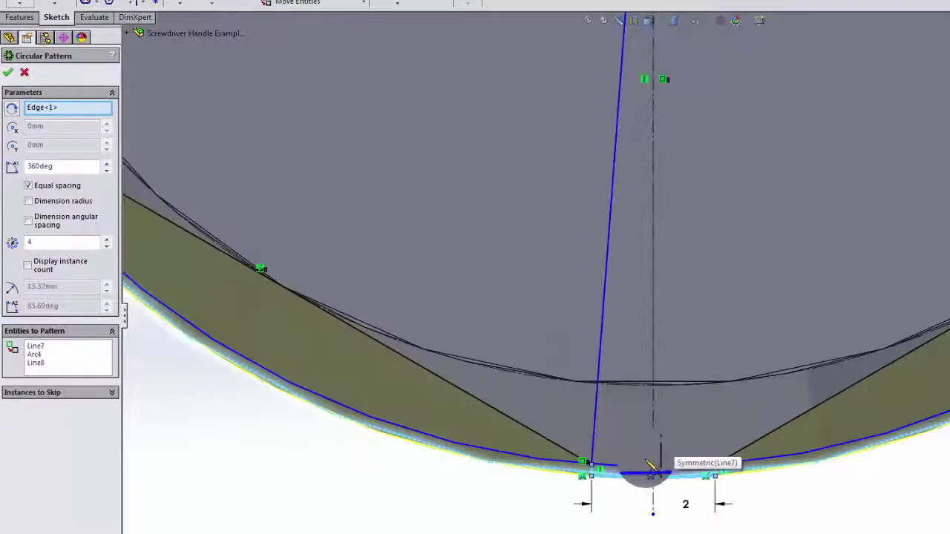
scroll(649, 466, "up", 8)
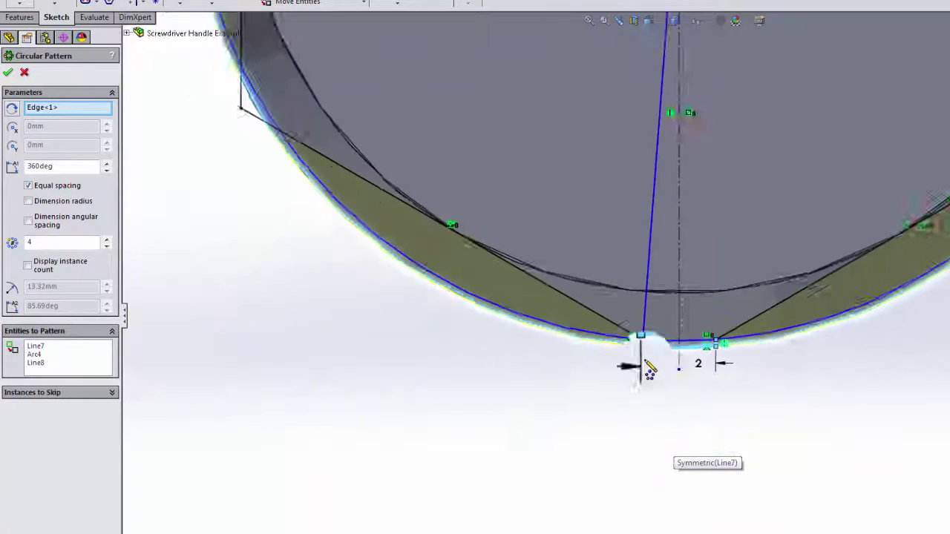
scroll(453, 59, "down", 5)
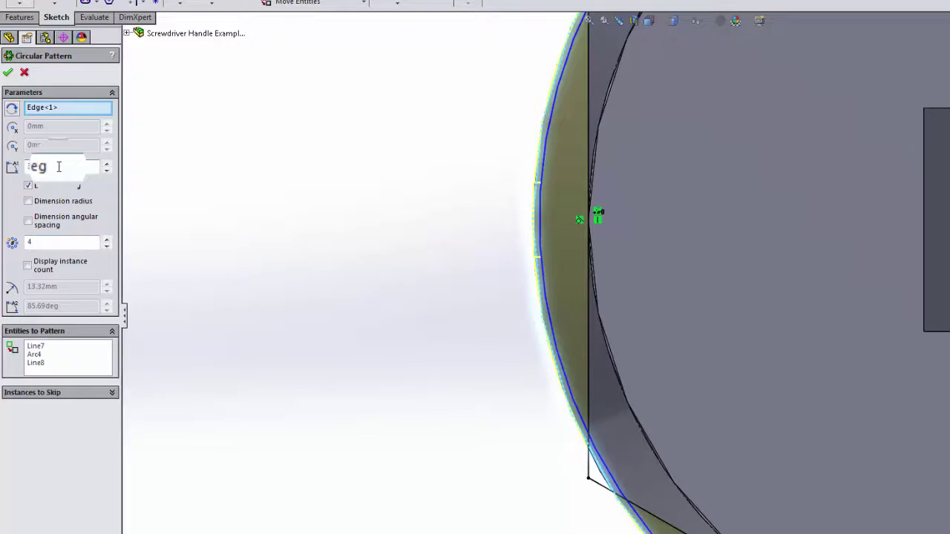
scroll(593, 208, "down", 2)
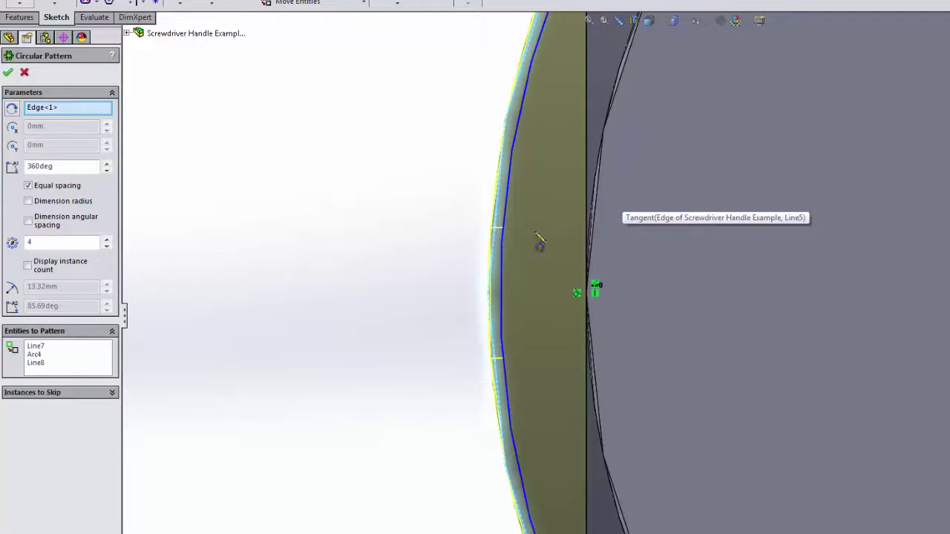
scroll(582, 297, "up", 2)
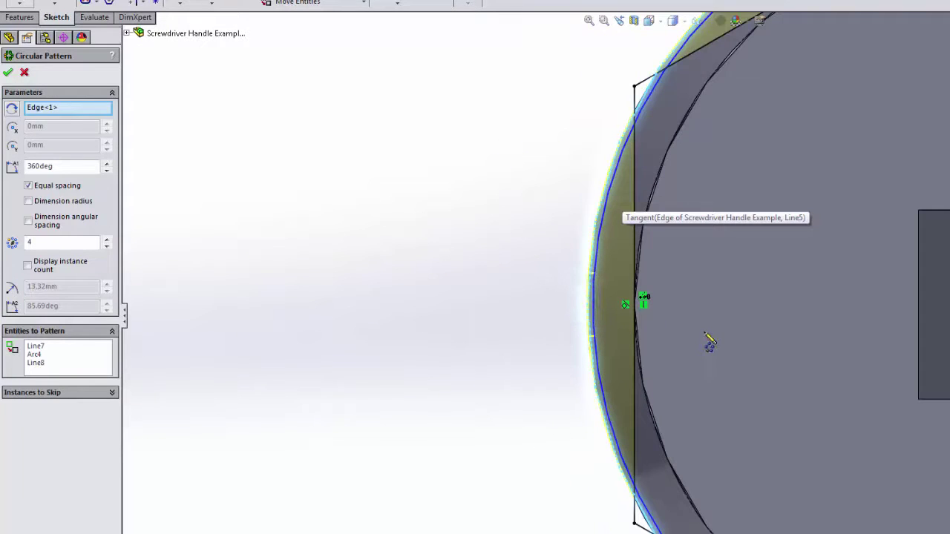
left_click(107, 239)
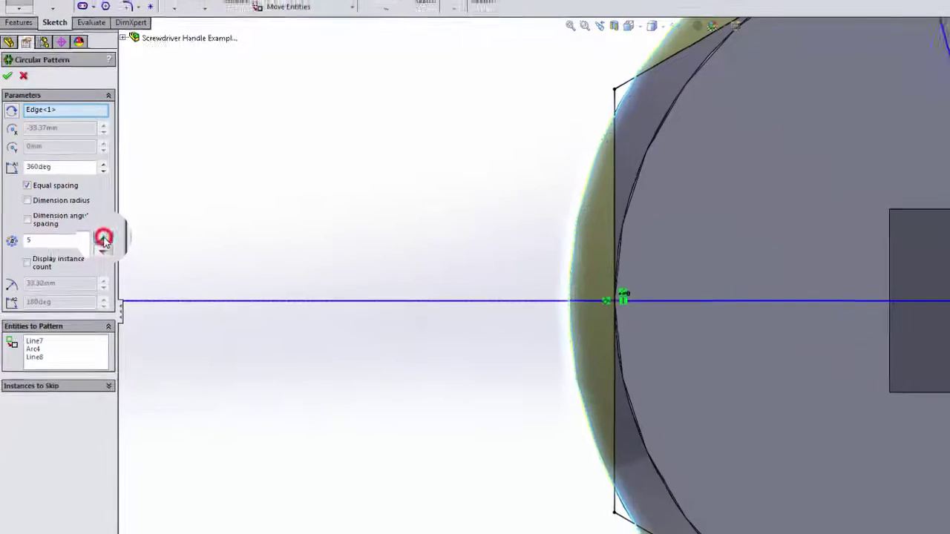
left_click(103, 236)
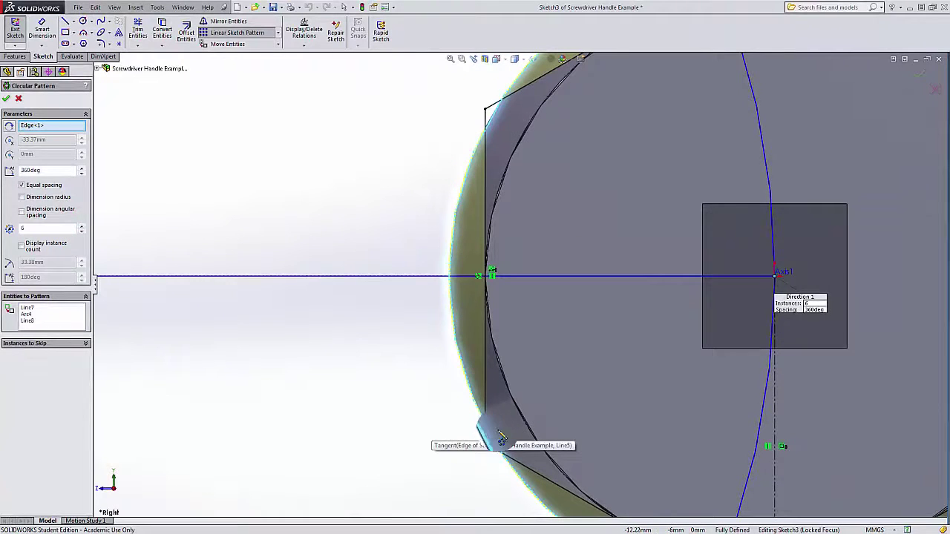
Step: Check the six-copy preview, then clear Edge<1> from the pattern centre box
scroll(505, 437, "down", 3)
scroll(509, 431, "down", 2)
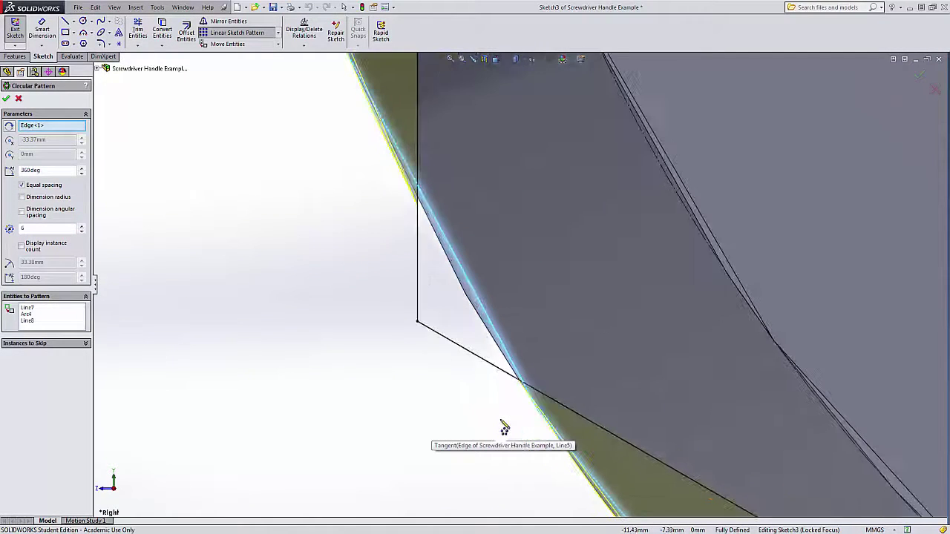
scroll(542, 407, "up", 5)
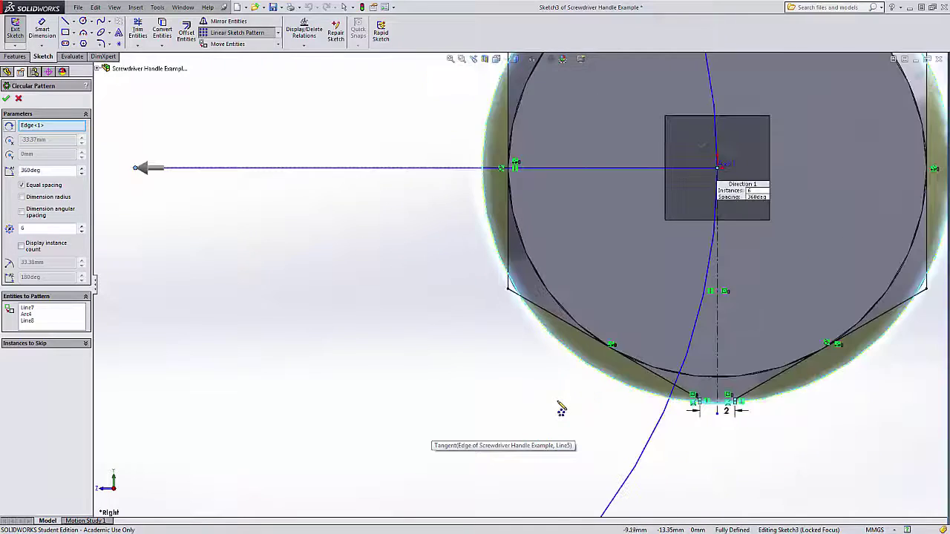
scroll(816, 297, "down", 5)
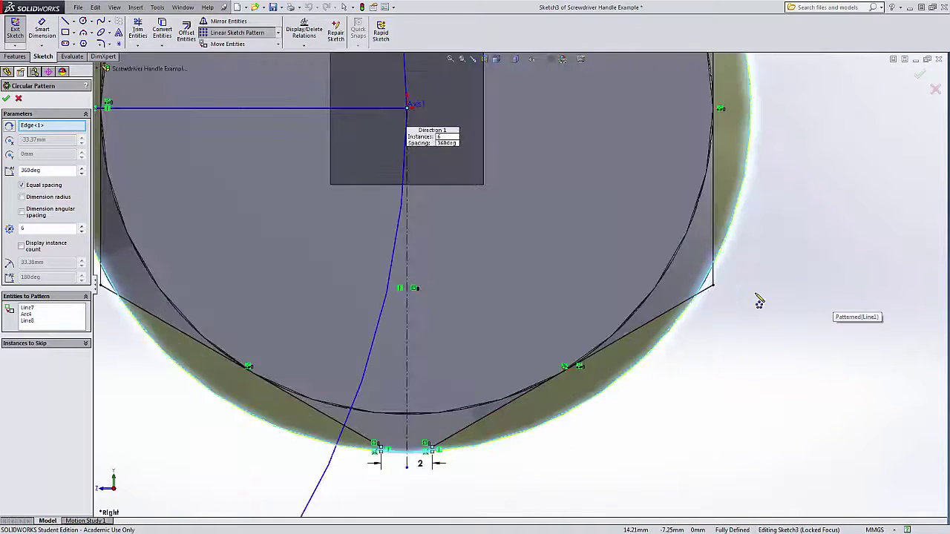
scroll(626, 279, "down", 2)
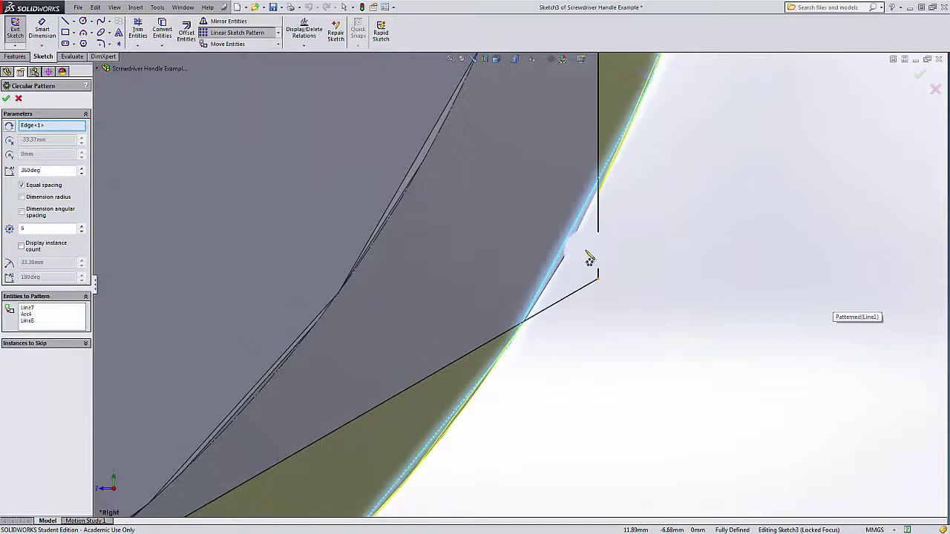
scroll(589, 259, "down", 2)
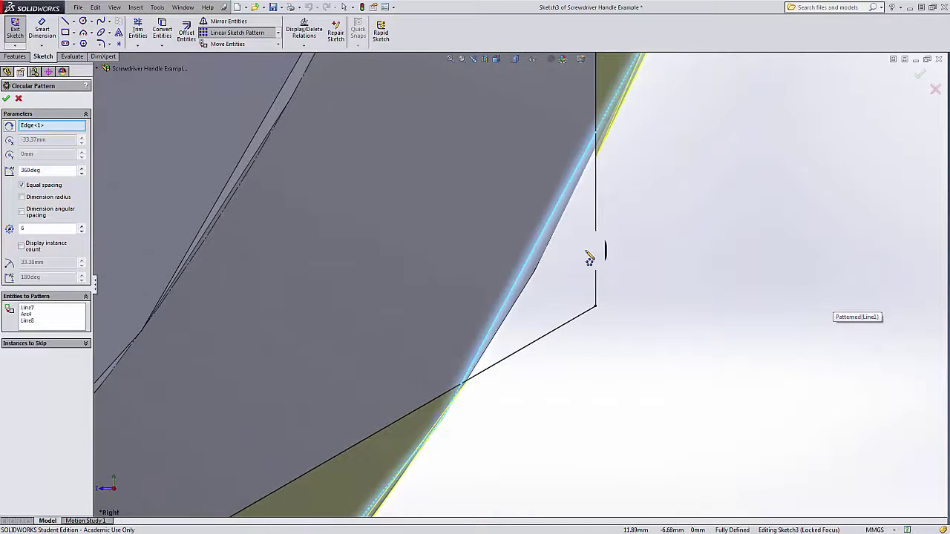
scroll(590, 259, "up", 10)
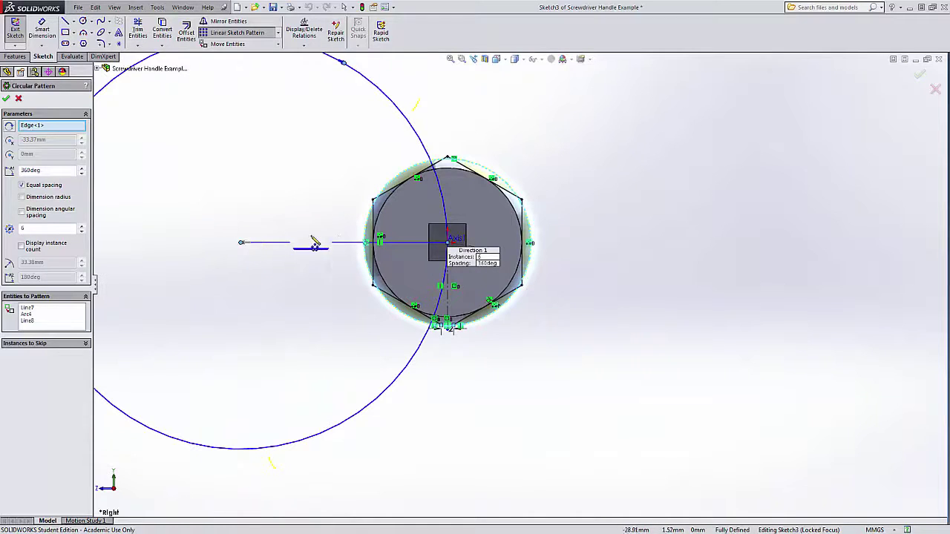
scroll(326, 245, "up", 2)
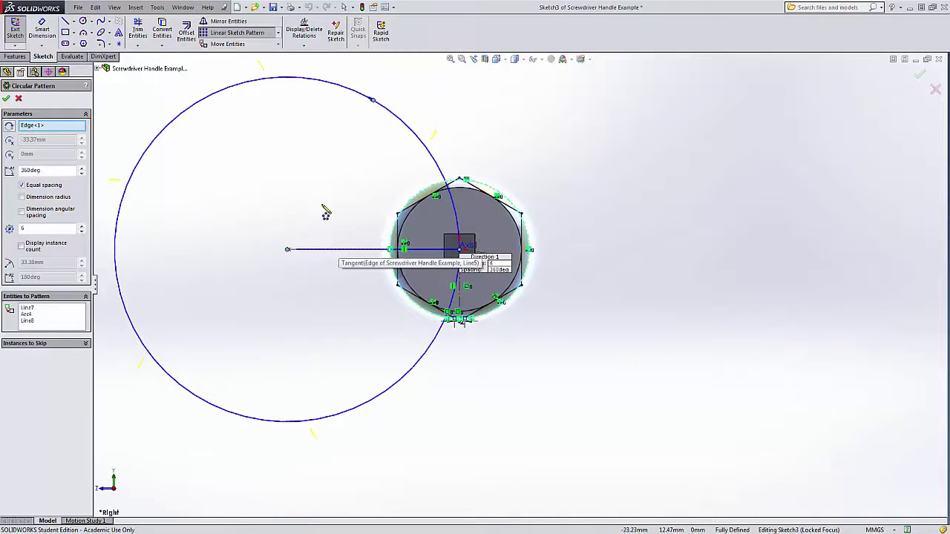
left_click(48, 127)
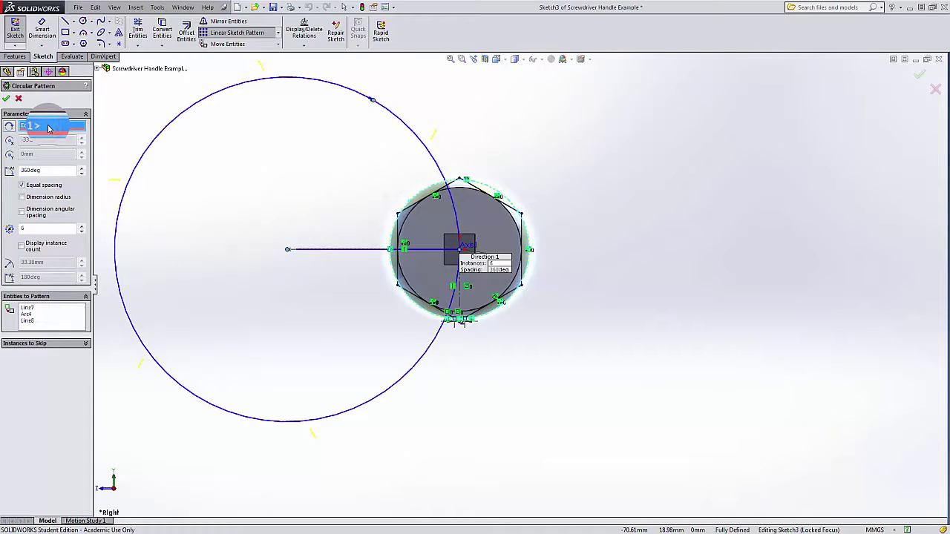
left_click(39, 321)
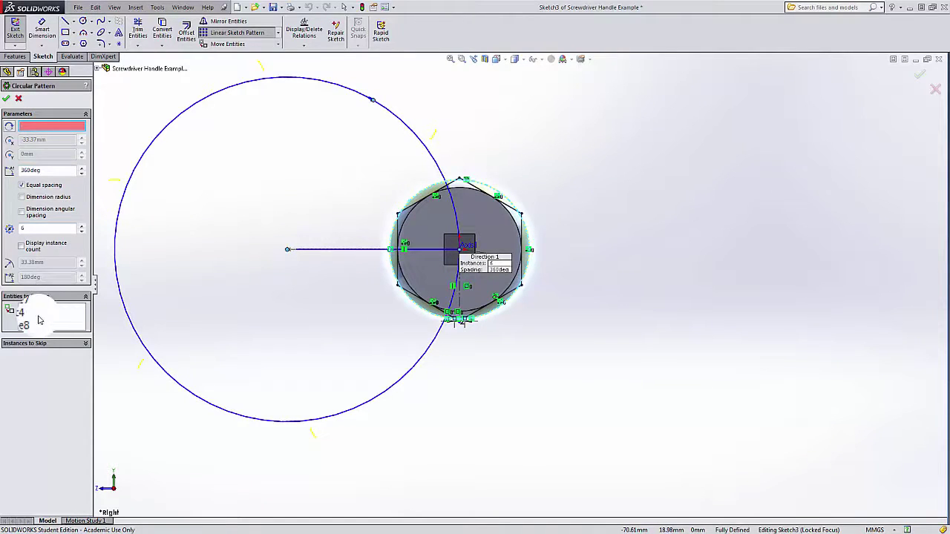
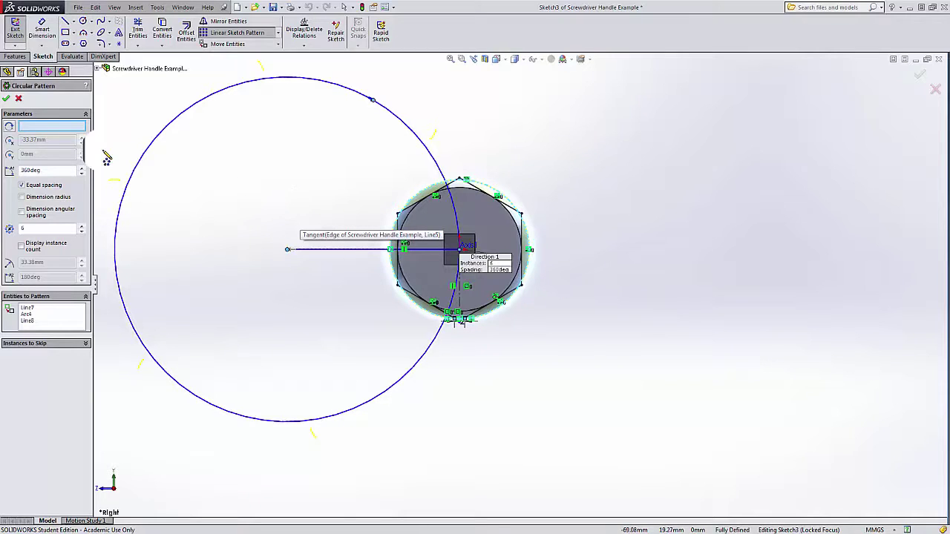
Step: Circular-pattern the corner lines and arc 6 times over 360°, using the circle edge as centre
left_click(38, 127)
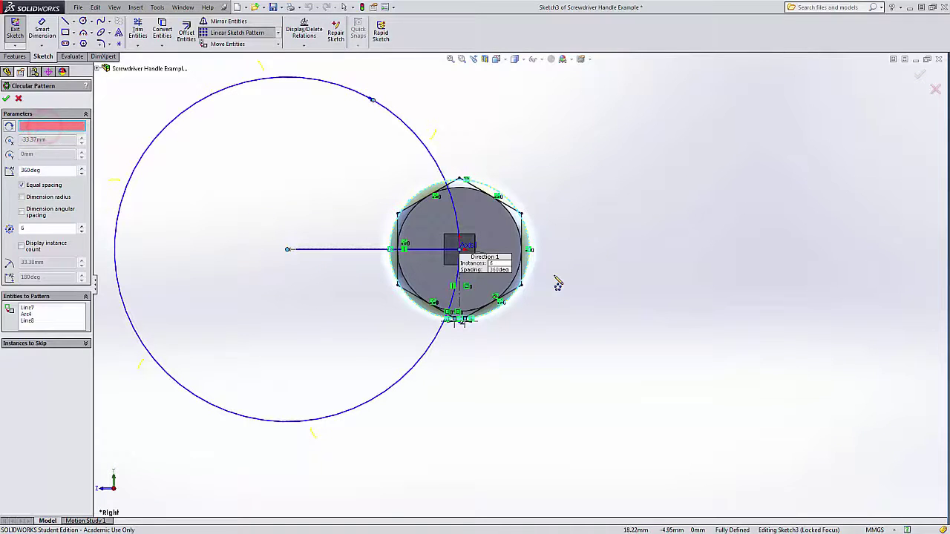
left_click(485, 184)
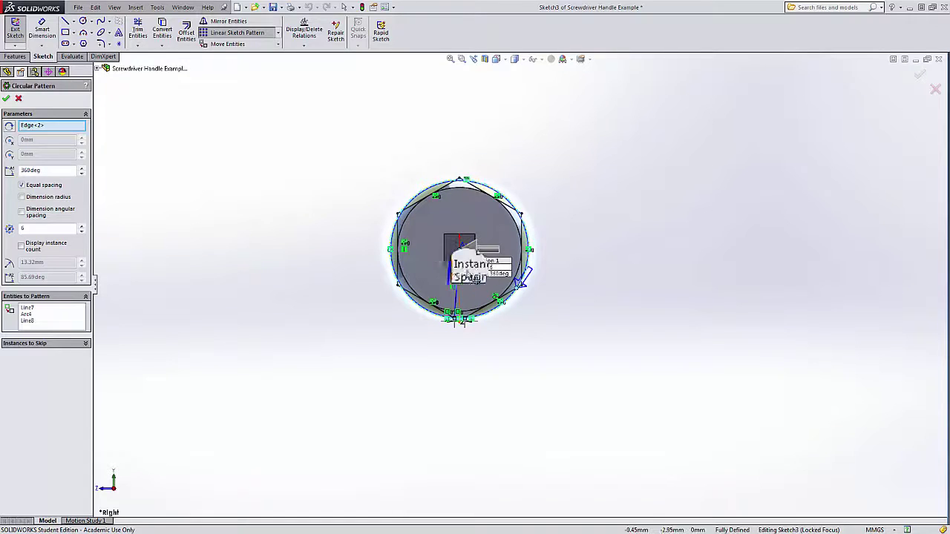
scroll(476, 278, "down", 5)
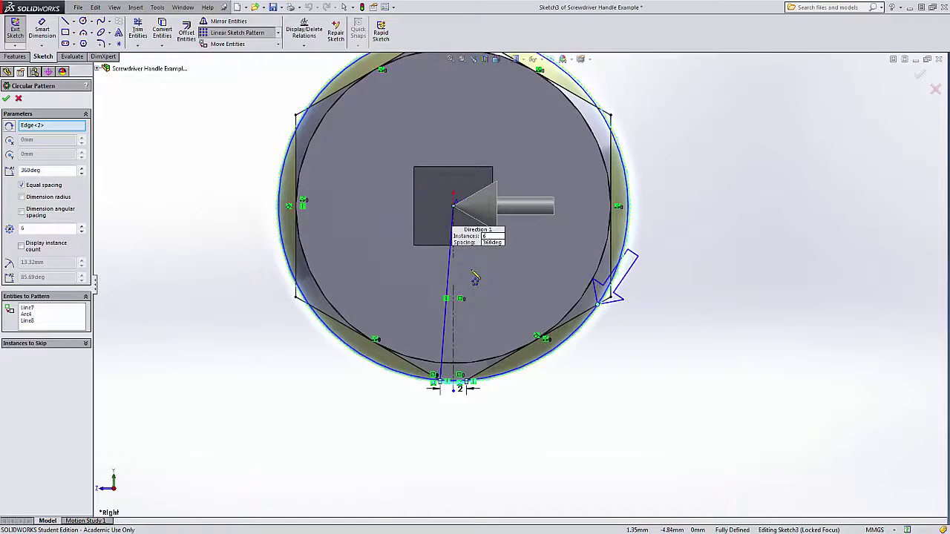
scroll(475, 278, "up", 2)
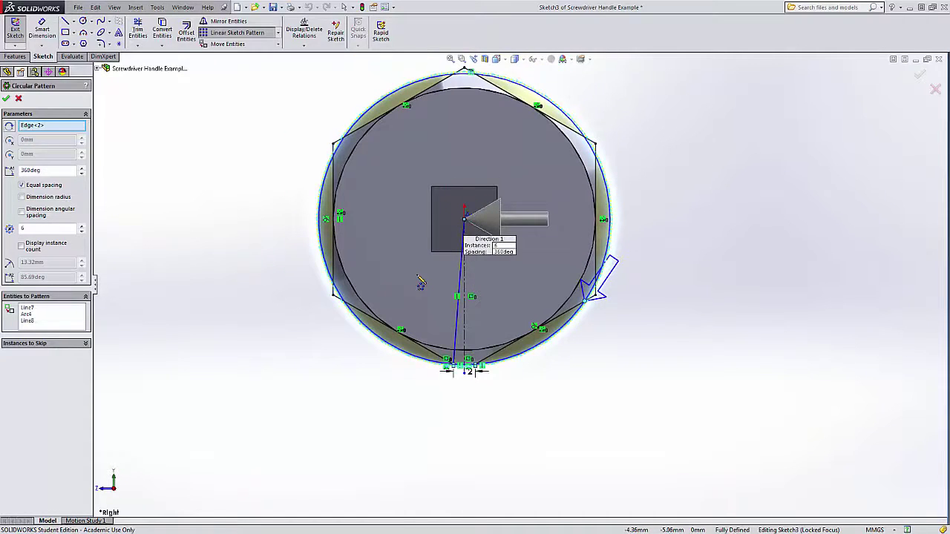
scroll(314, 314, "down", 6)
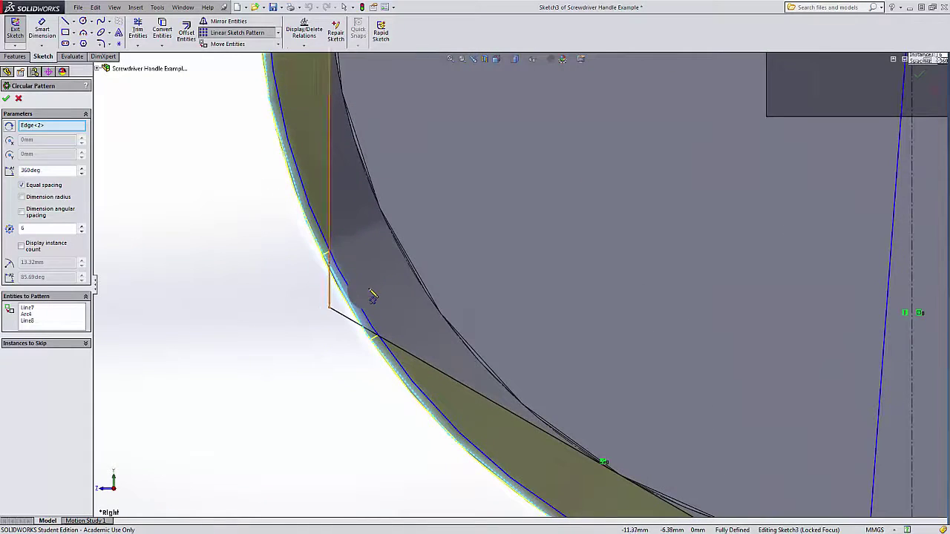
scroll(372, 296, "up", 8)
scroll(496, 148, "down", 3)
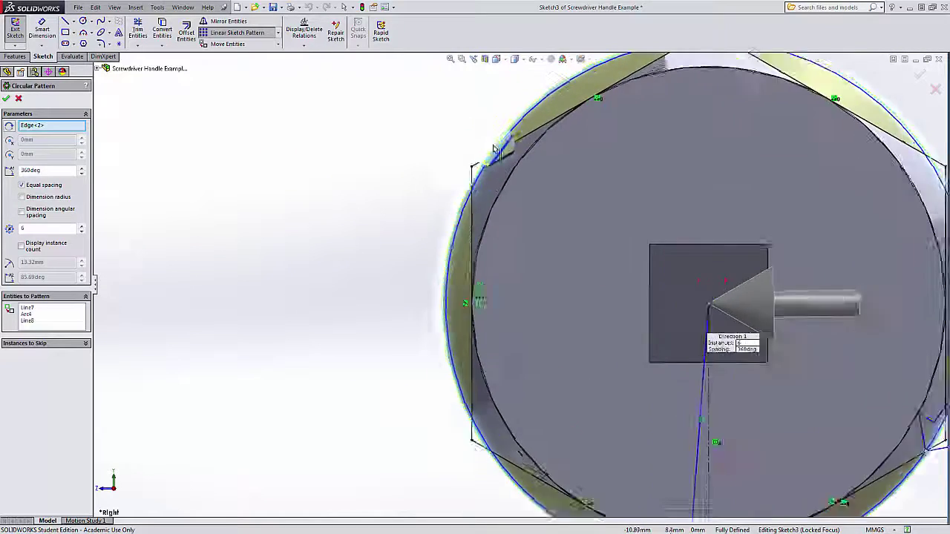
scroll(501, 208, "down", 4)
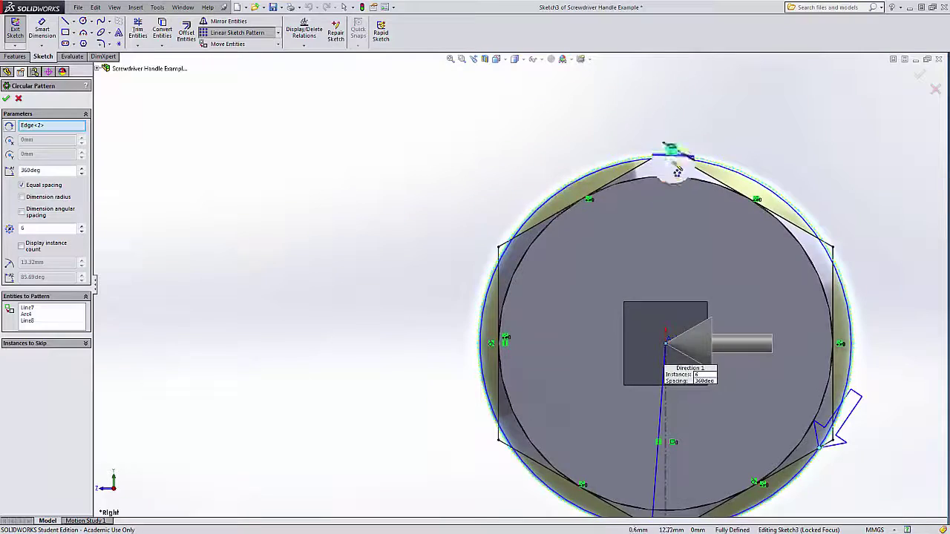
scroll(668, 154, "down", 5)
scroll(607, 222, "up", 5)
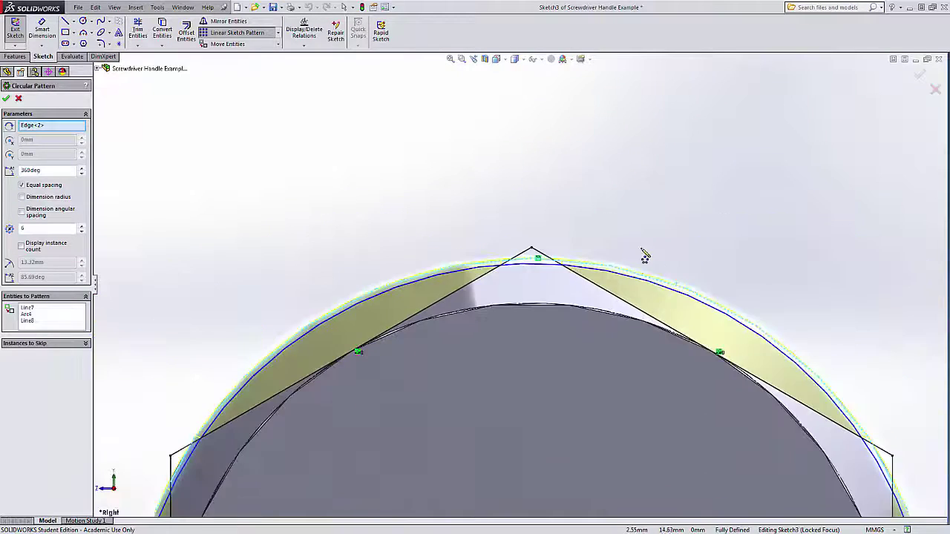
scroll(616, 389, "up", 5)
scroll(594, 386, "down", 5)
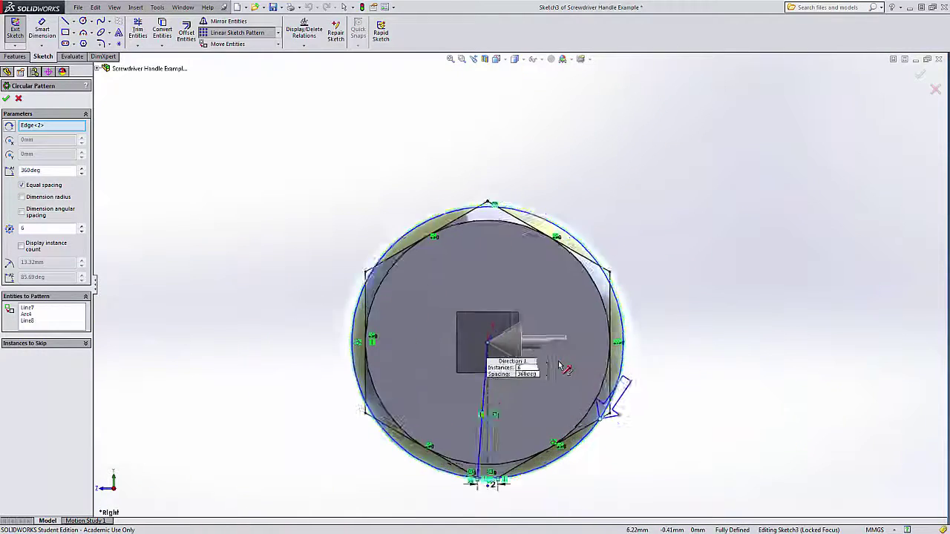
scroll(482, 358, "up", 3)
scroll(472, 359, "down", 2)
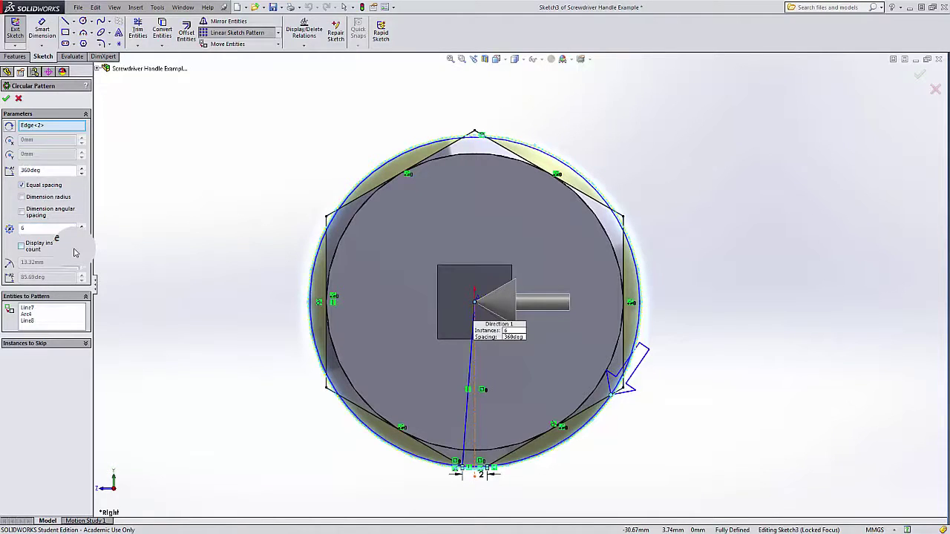
left_click(6, 98)
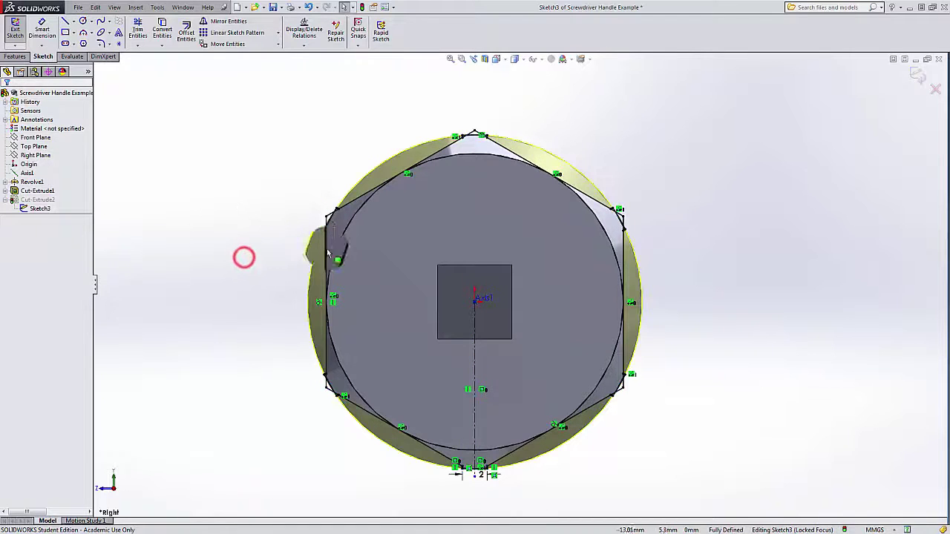
Step: Power-trim the unneeded segment below one hexagon corner and the short leftover piece nearby
scroll(356, 371, "down", 6)
scroll(348, 347, "down", 3)
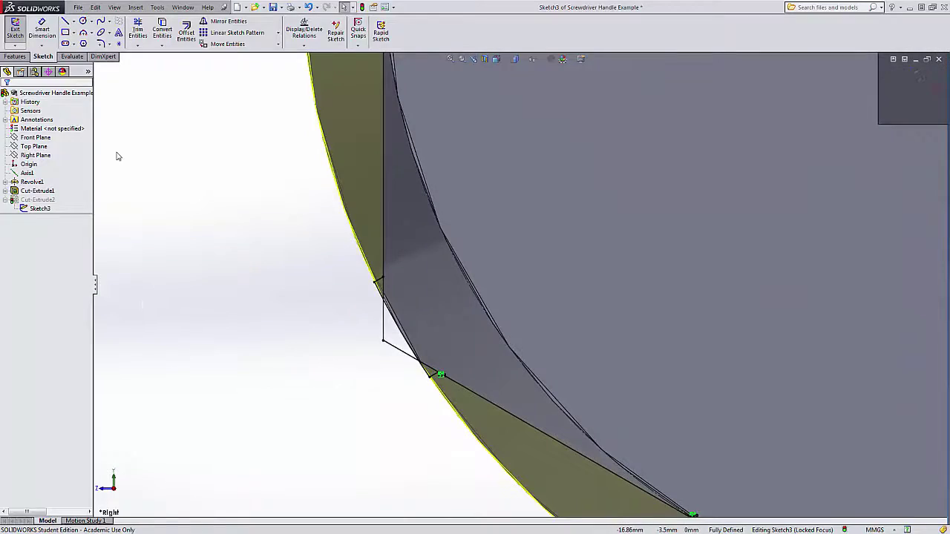
scroll(117, 156, "down", 3)
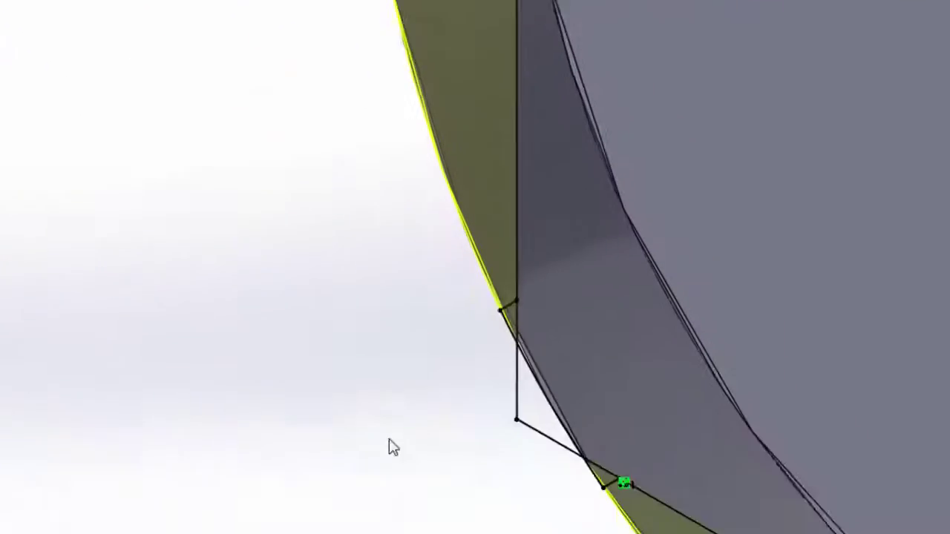
mouse_move(394, 301)
left_mouse_down()
mouse_move(429, 310)
mouse_move(440, 359)
left_mouse_up()
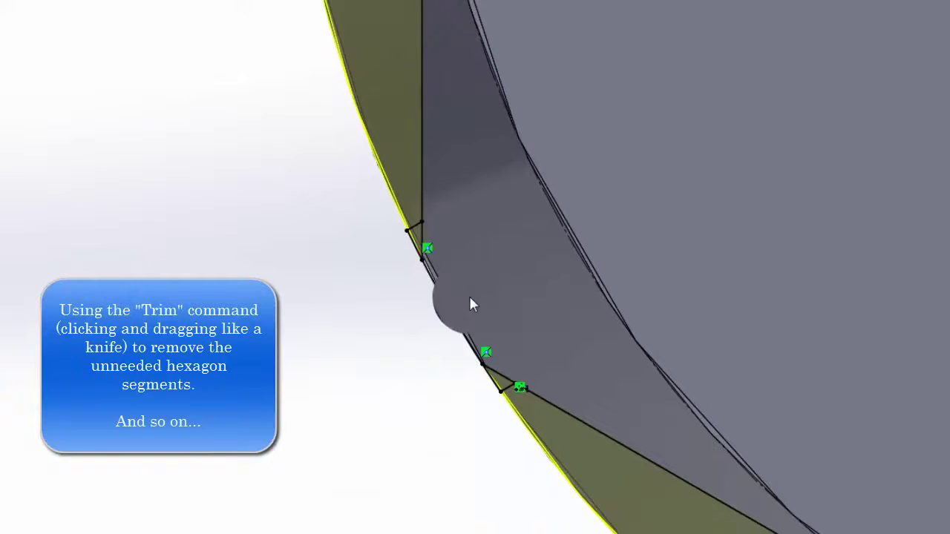
scroll(469, 305, "down", 3)
left_click_drag(466, 106, 406, 91)
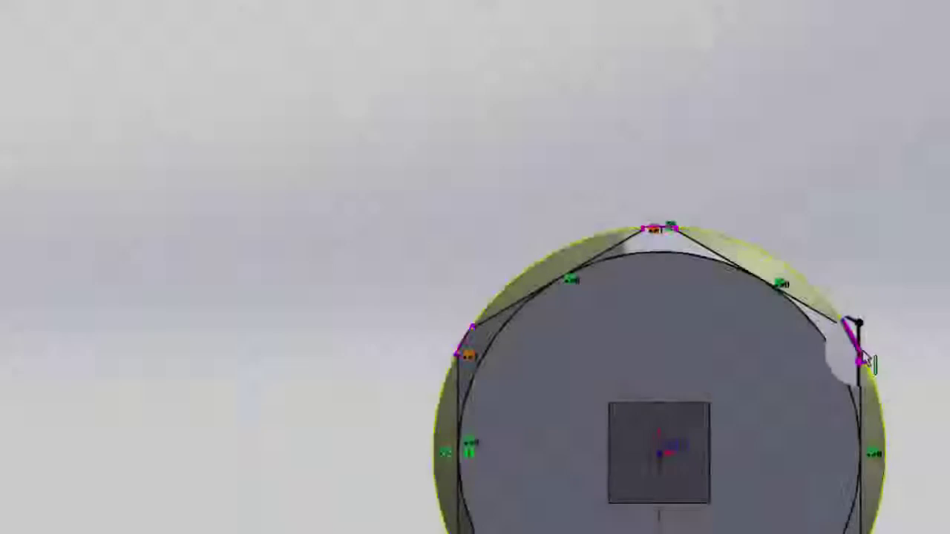
Step: Trim the remaining corner stubs at the upper and lower-right corners, then close Trim
scroll(811, 379, "down", 4)
scroll(817, 334, "down", 3)
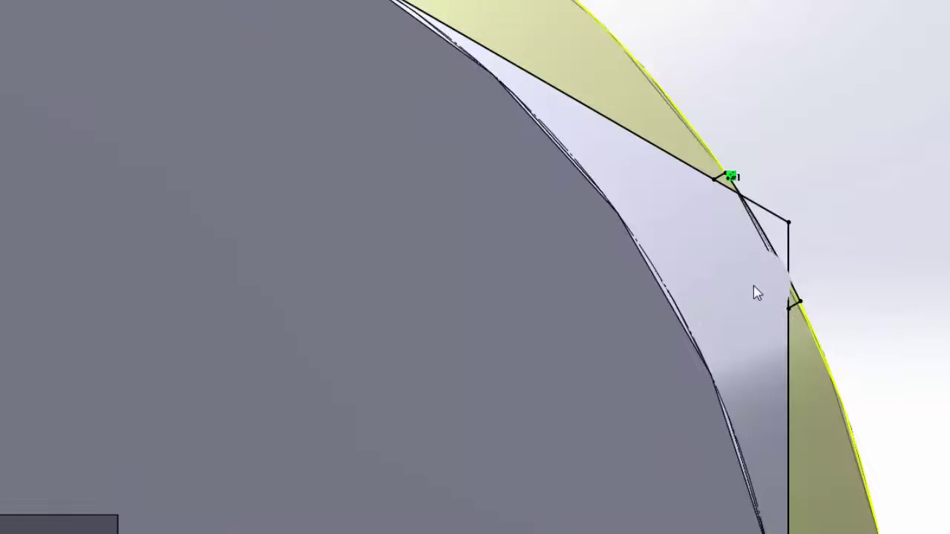
left_click(731, 162)
mouse_move(770, 173)
left_mouse_down()
mouse_move(780, 229)
mouse_move(797, 246)
mouse_move(756, 217)
left_mouse_up()
scroll(750, 219, "down", 3)
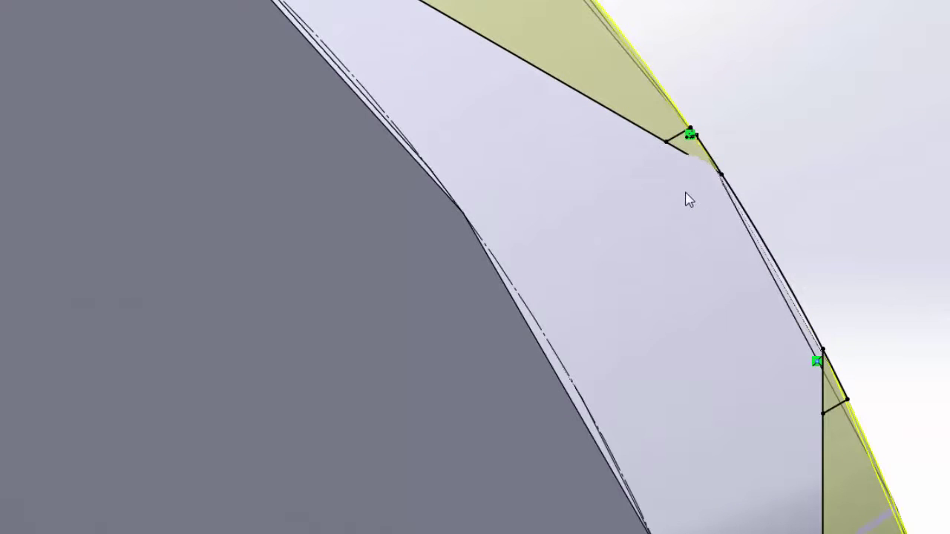
mouse_move(683, 188)
left_mouse_down()
mouse_move(691, 159)
mouse_move(691, 206)
left_mouse_up()
mouse_move(800, 373)
left_mouse_down()
mouse_move(791, 376)
mouse_move(863, 329)
left_mouse_up()
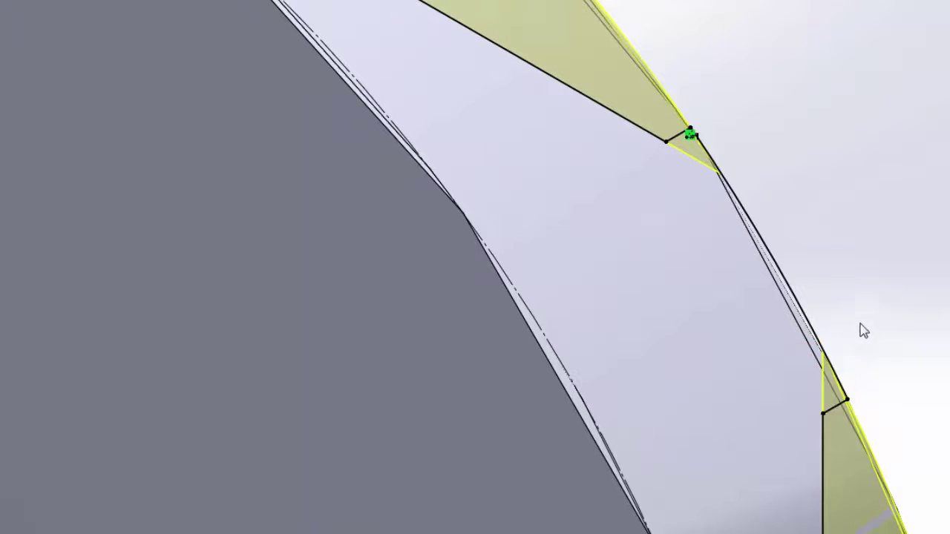
scroll(711, 344, "up", 5)
scroll(711, 344, "up", 8)
scroll(604, 424, "down", 8)
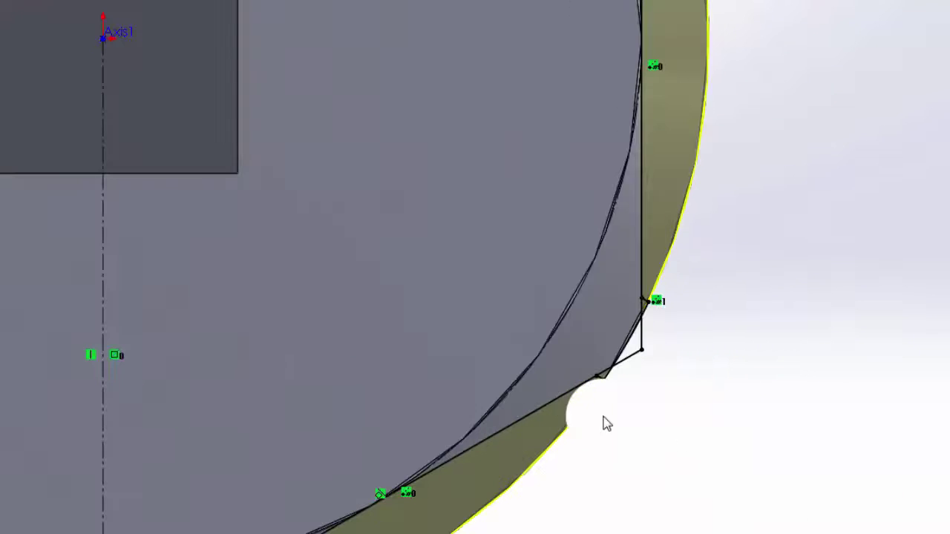
scroll(600, 397, "down", 1)
left_click(758, 164)
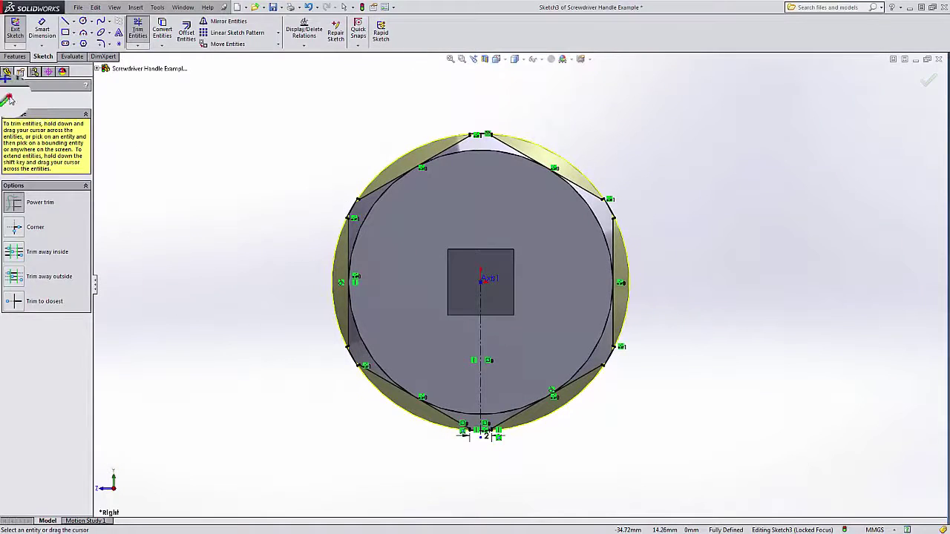
left_click(9, 99)
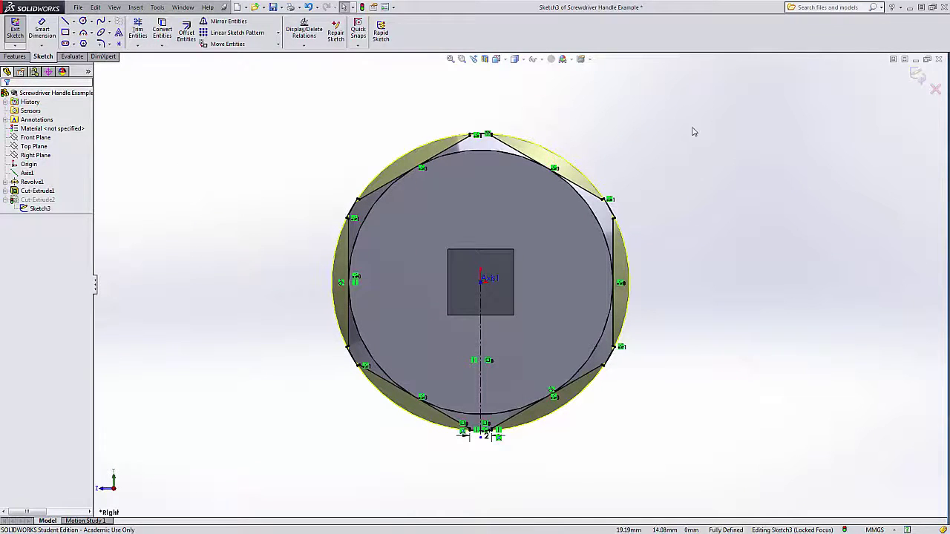
Step: Exit the sketch to rebuild Cut-Extrude2 and inspect the six hex flats and socket end
left_click(919, 74)
middle_click_drag(687, 222, 736, 233)
scroll(735, 232, "up", 5)
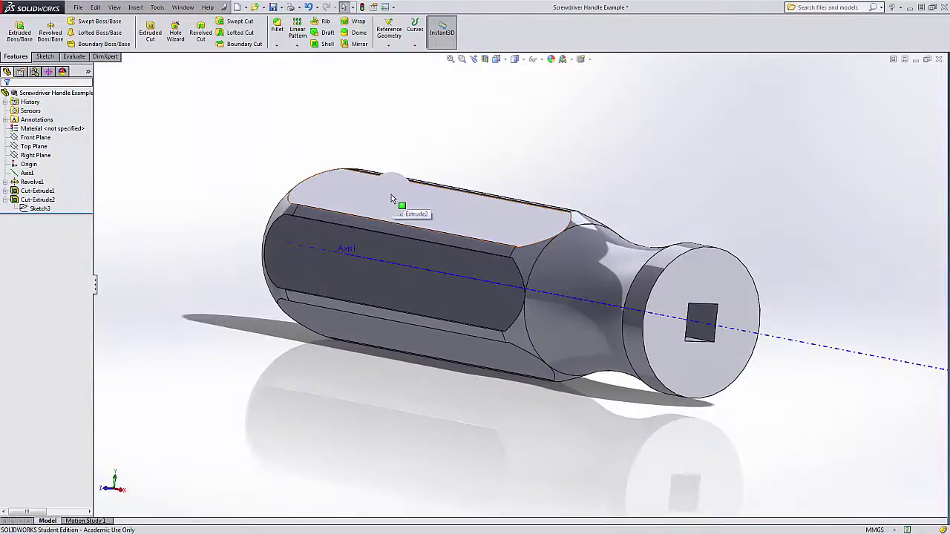
middle_click_drag(391, 194, 325, 317)
scroll(325, 316, "down", 2)
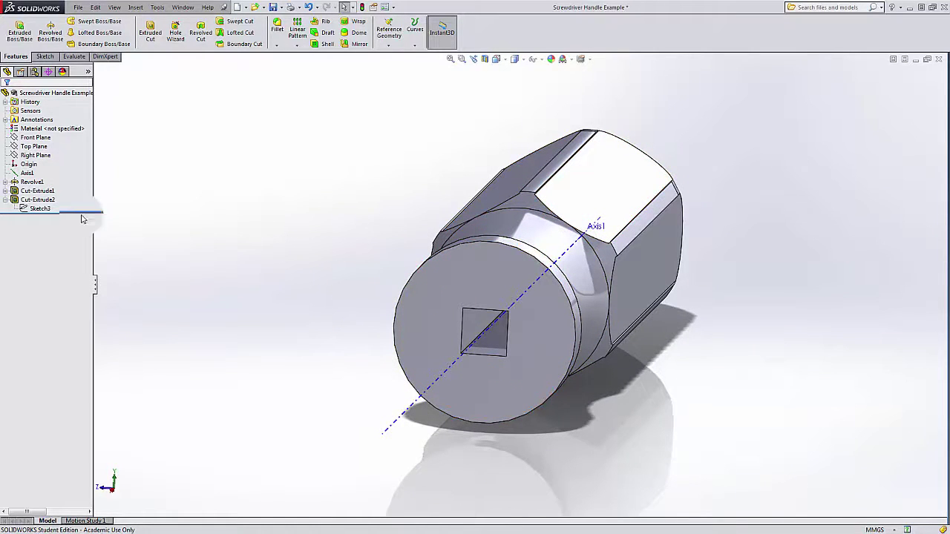
right_click(41, 209)
Step: Reopen Sketch3 and zoom in to check the hexagon sketch corners
left_click(46, 184)
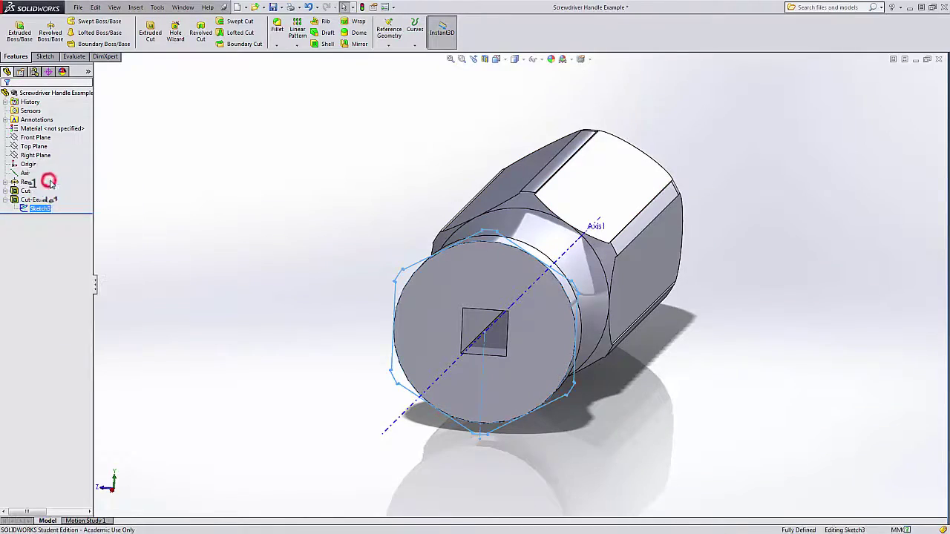
mouse_move(617, 207)
middle_mouse_down()
mouse_move(446, 282)
mouse_move(453, 312)
middle_mouse_up()
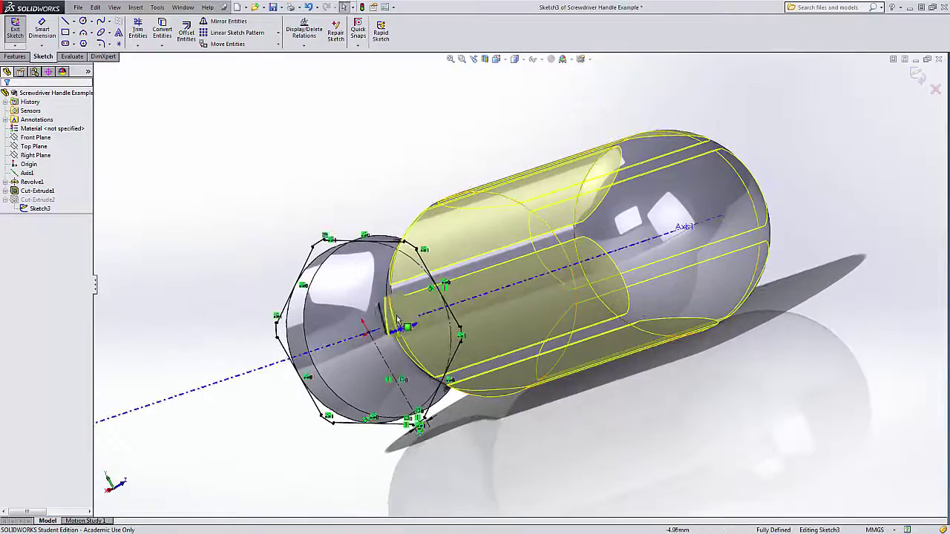
scroll(431, 412, "down", 5)
scroll(512, 325, "down", 3)
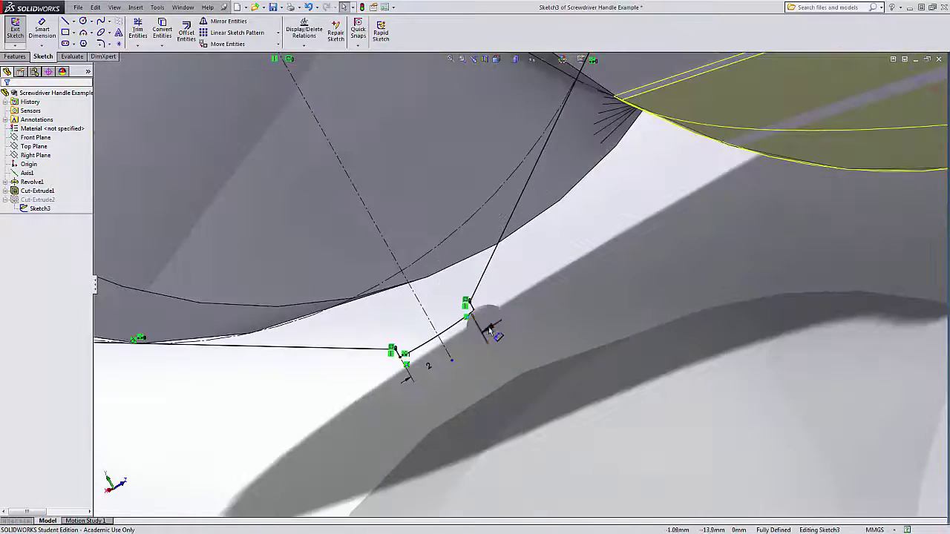
scroll(486, 311, "up", 5)
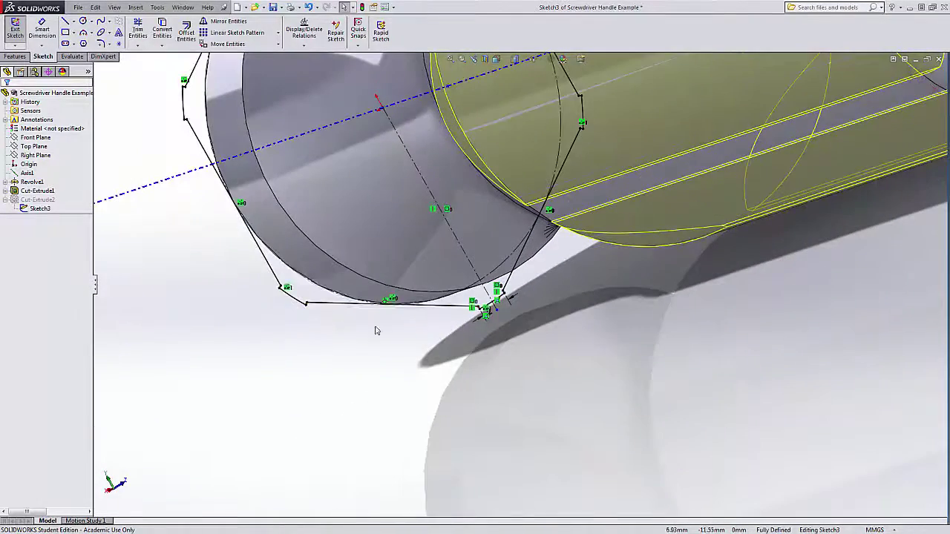
scroll(290, 293, "down", 3)
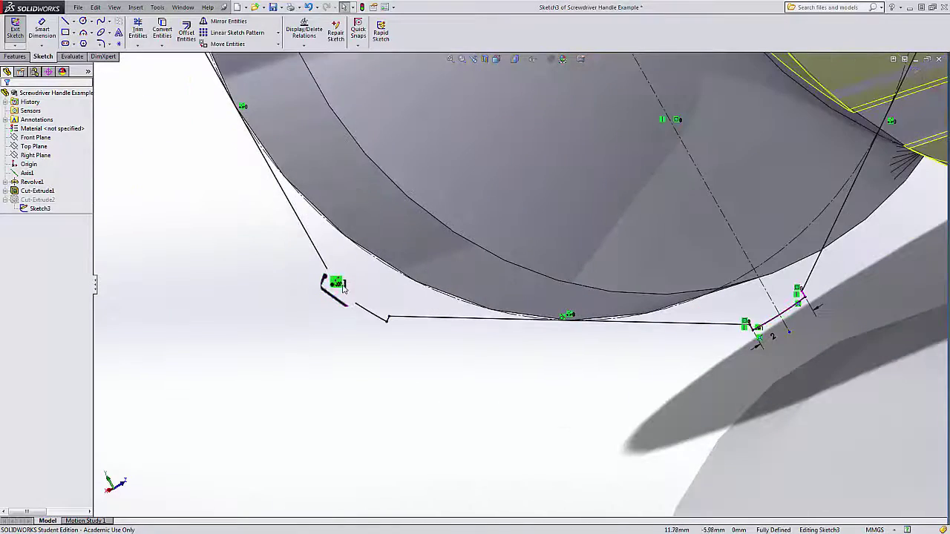
scroll(340, 286, "up", 6)
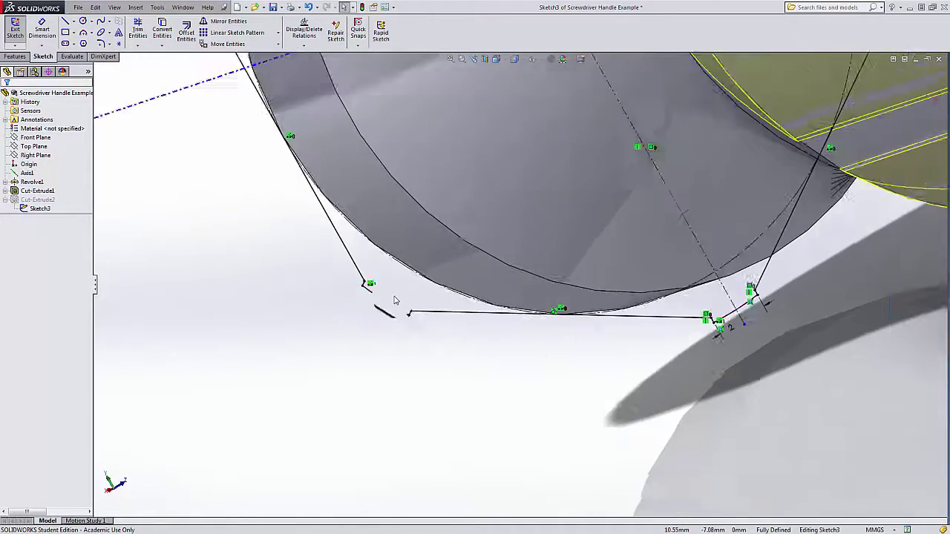
scroll(494, 126, "down", 3)
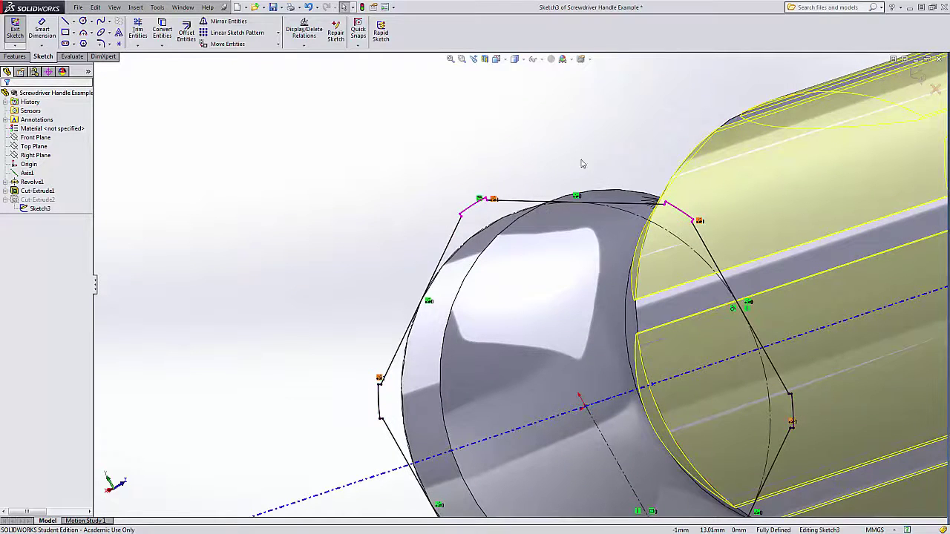
scroll(609, 159, "up", 6)
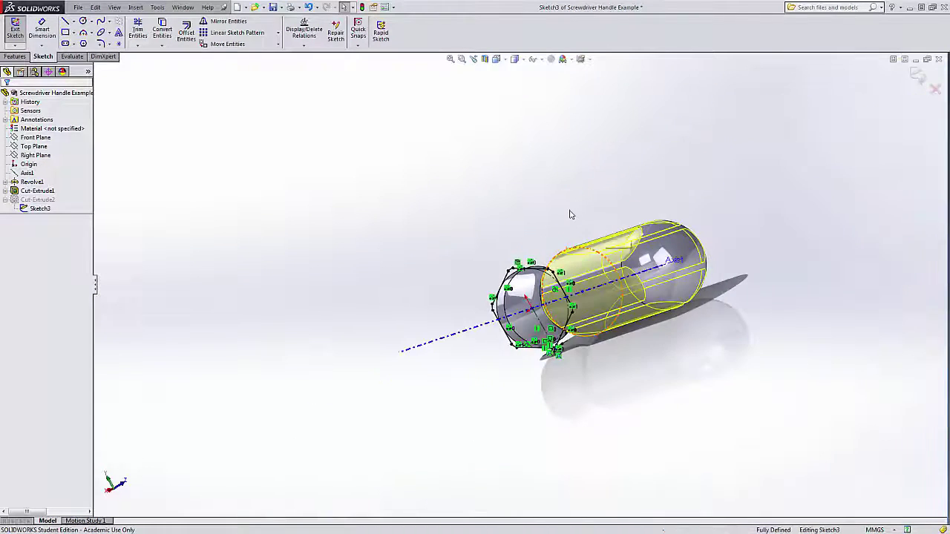
Step: Exit Sketch3 to rebuild Cut-Extrude2 and view the flats toward the socket end
middle_click_drag(568, 212, 671, 210)
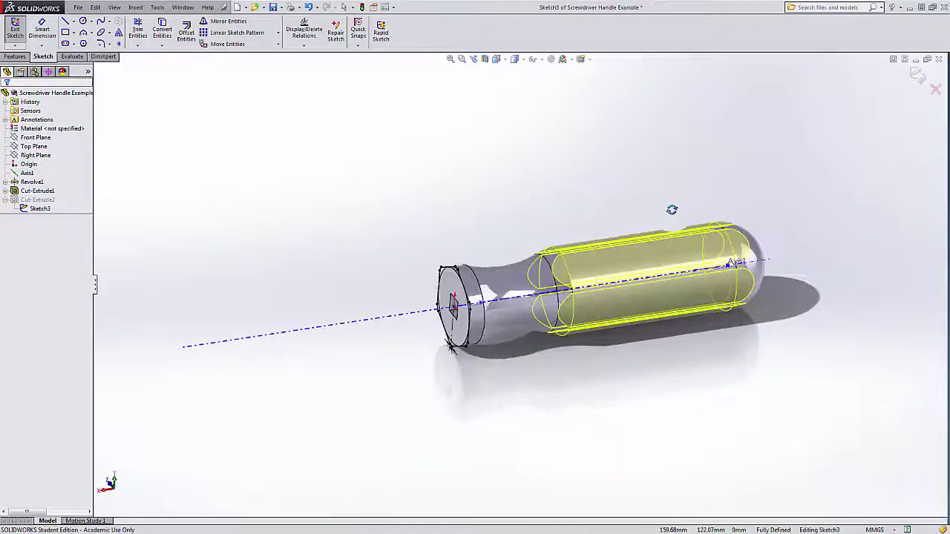
left_click(921, 74)
mouse_move(584, 213)
middle_mouse_down()
mouse_move(699, 210)
mouse_move(721, 220)
middle_mouse_up()
scroll(670, 257, "down", 4)
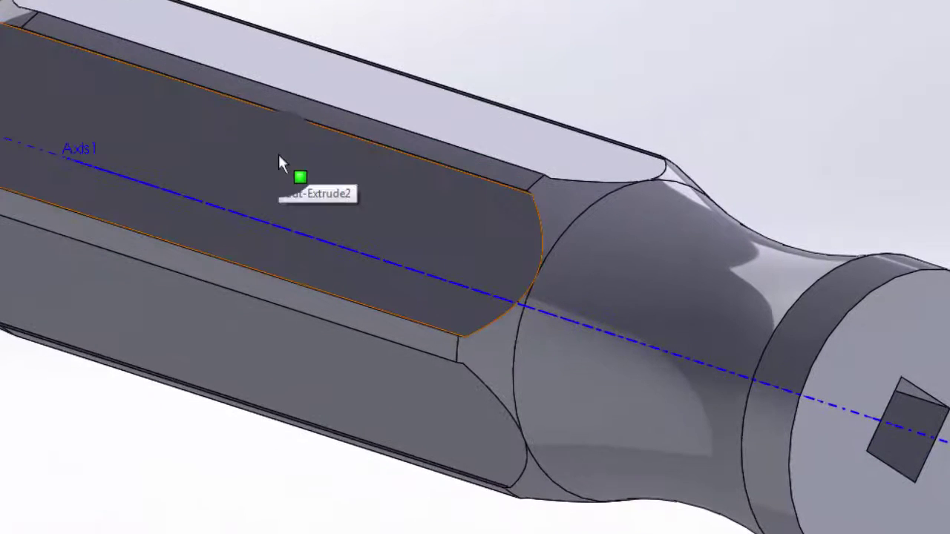
Step: From a grip face's Appearances dropdown, target the whole handle body for a new appearance
right_click(279, 157)
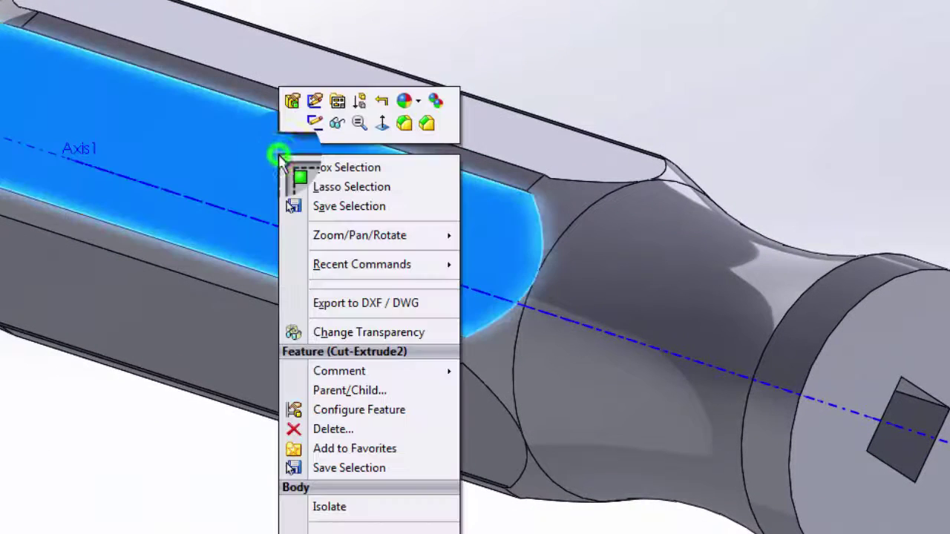
left_click(418, 95)
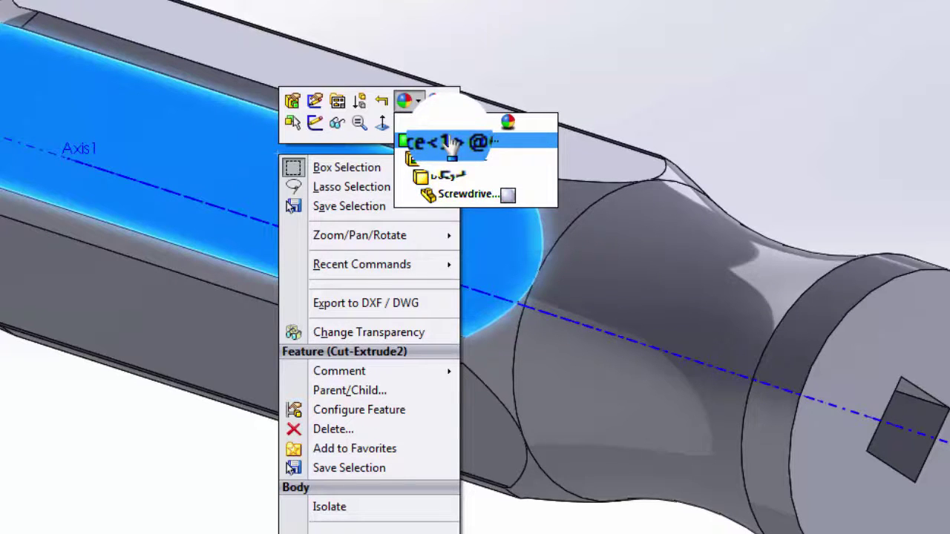
left_click(477, 195)
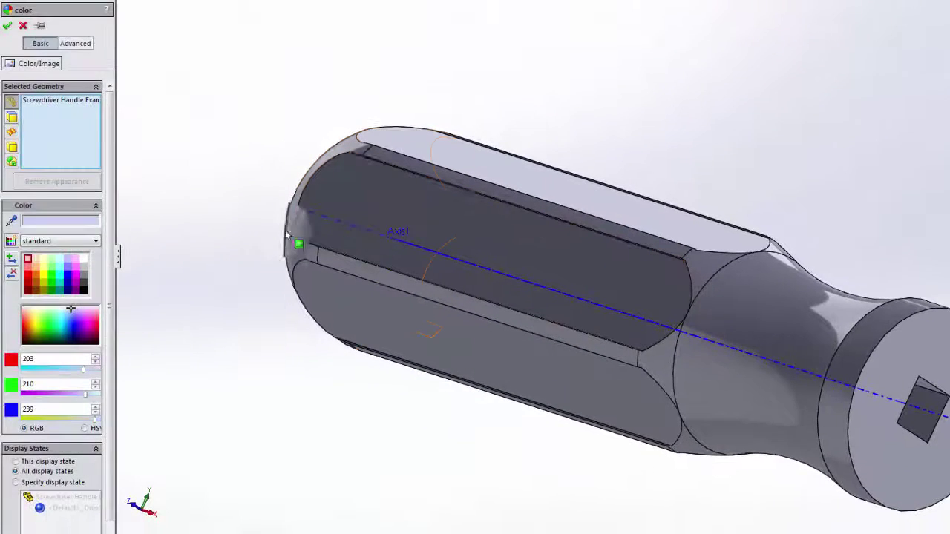
Step: Set the handle body's transparent amount to 0.75 in Advanced Illumination settings and accept
left_click(75, 46)
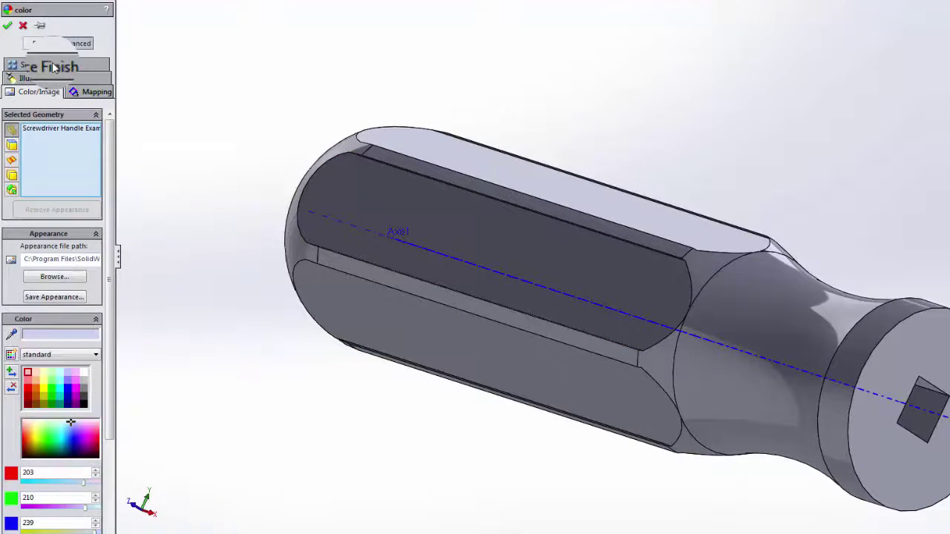
left_click(52, 66)
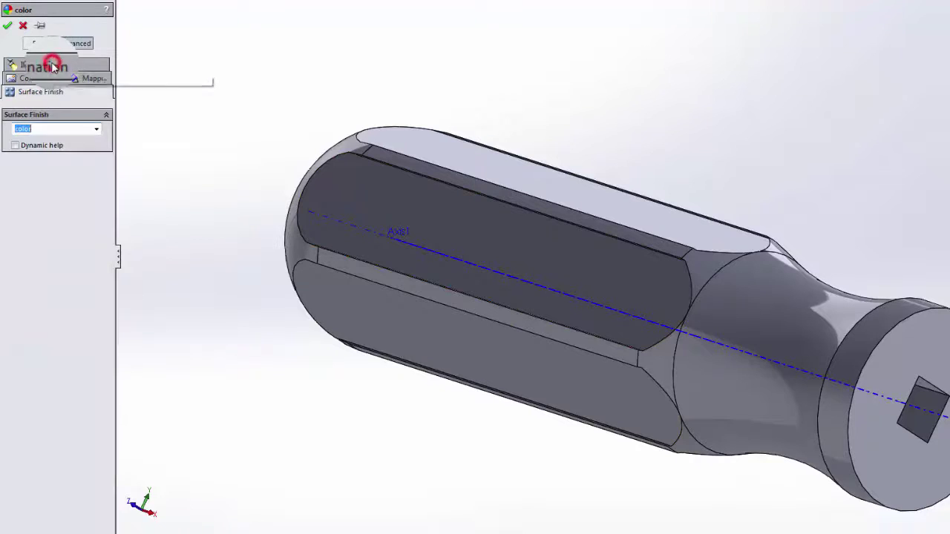
left_click(98, 80)
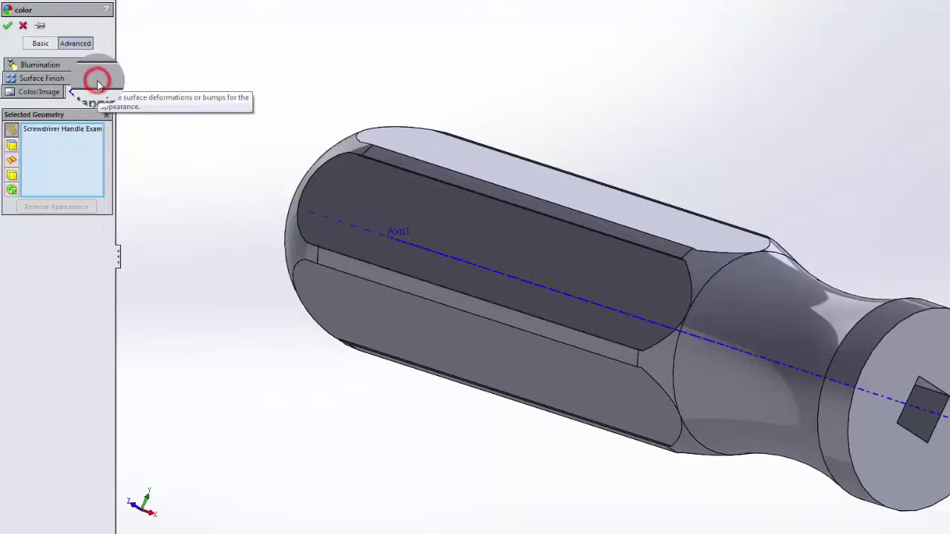
left_click(40, 92)
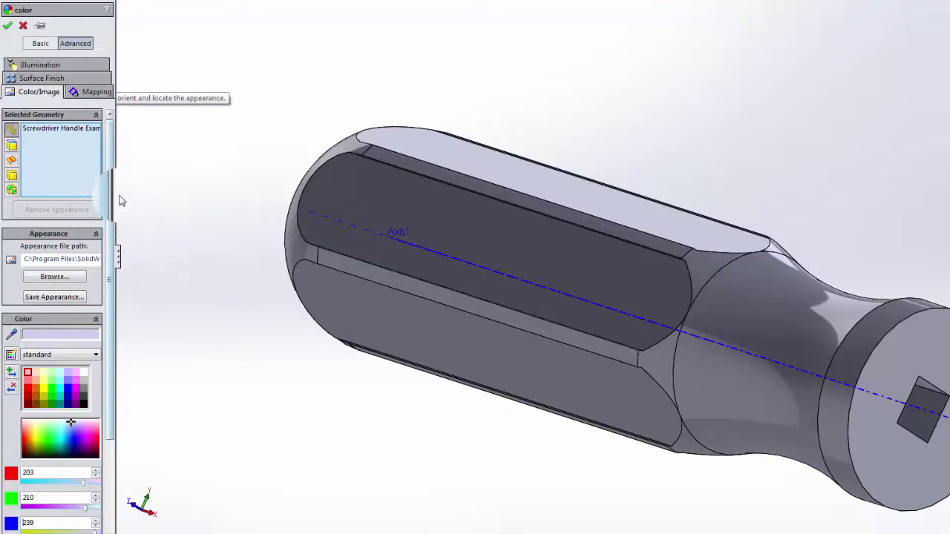
left_click_drag(110, 213, 117, 185)
left_click(46, 66)
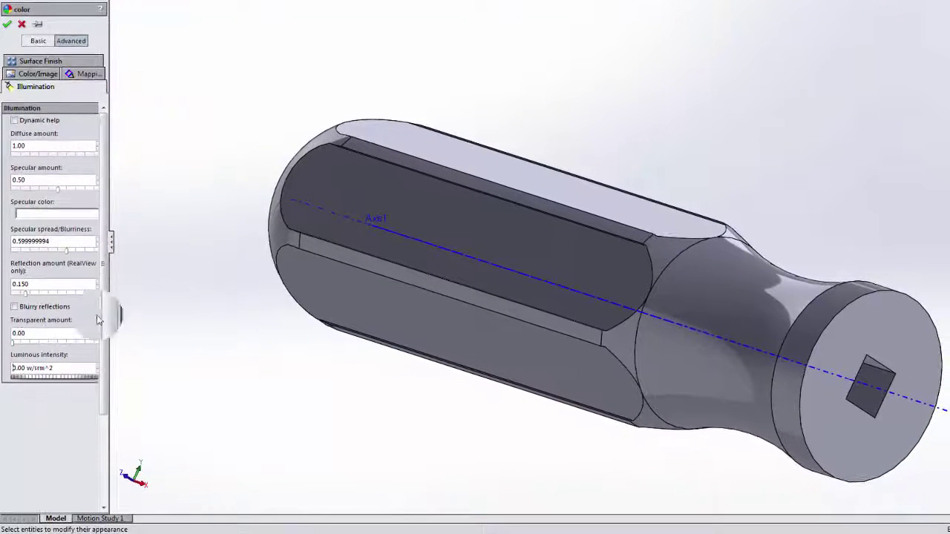
left_click_drag(13, 343, 82, 349)
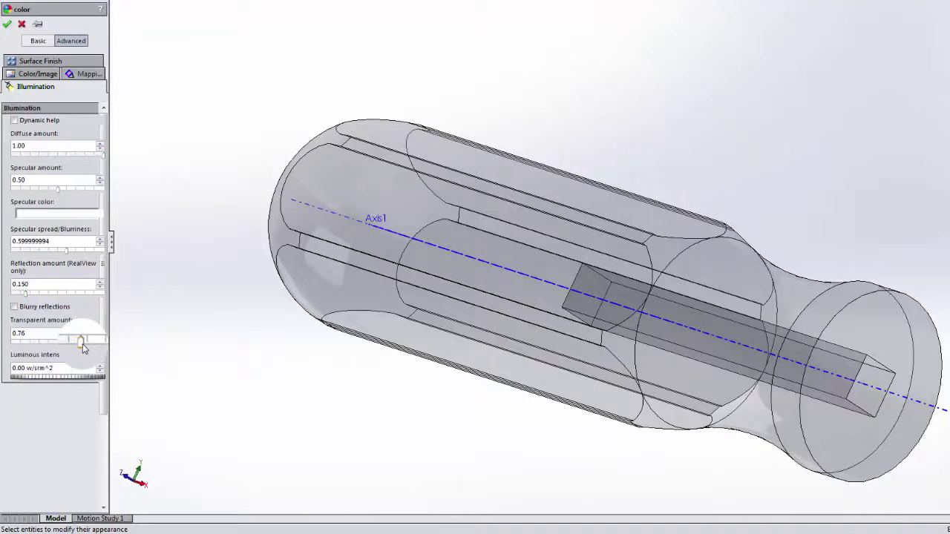
double_click(48, 334)
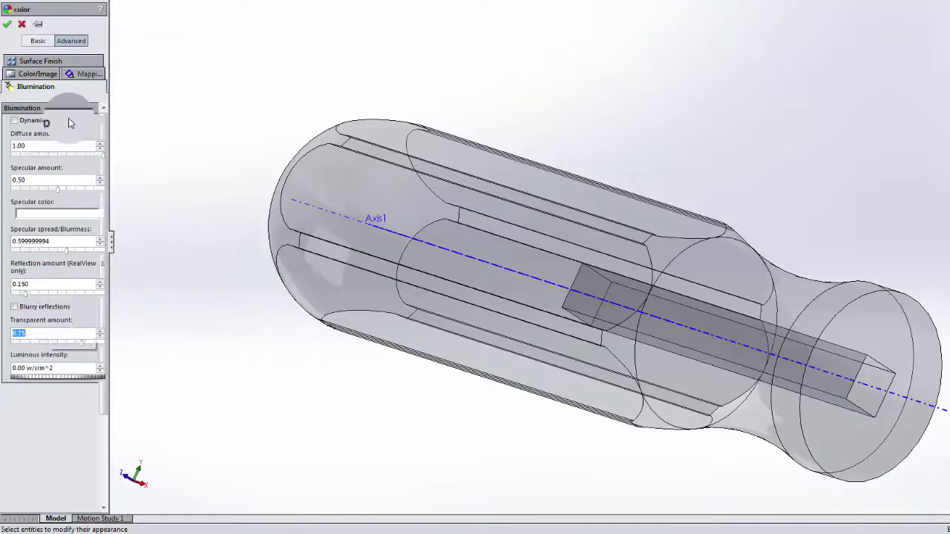
left_click(7, 25)
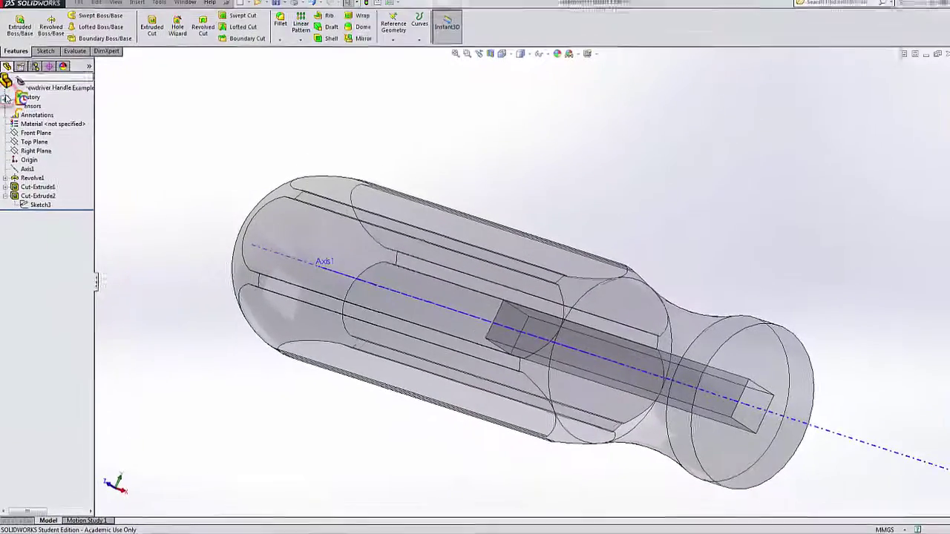
Step: Select the fluted hexagonal grip flat faces around the transparent handle
middle_click_drag(534, 198, 371, 250)
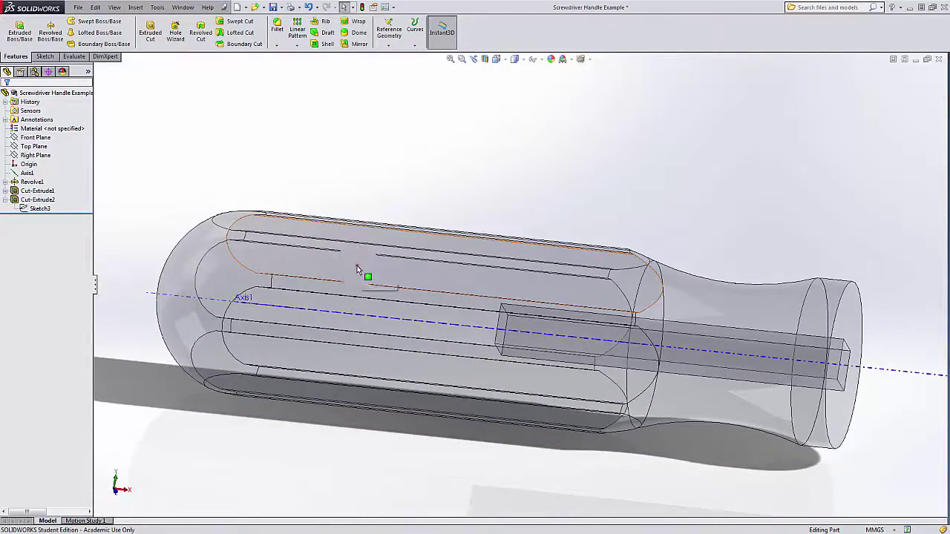
left_click(357, 266)
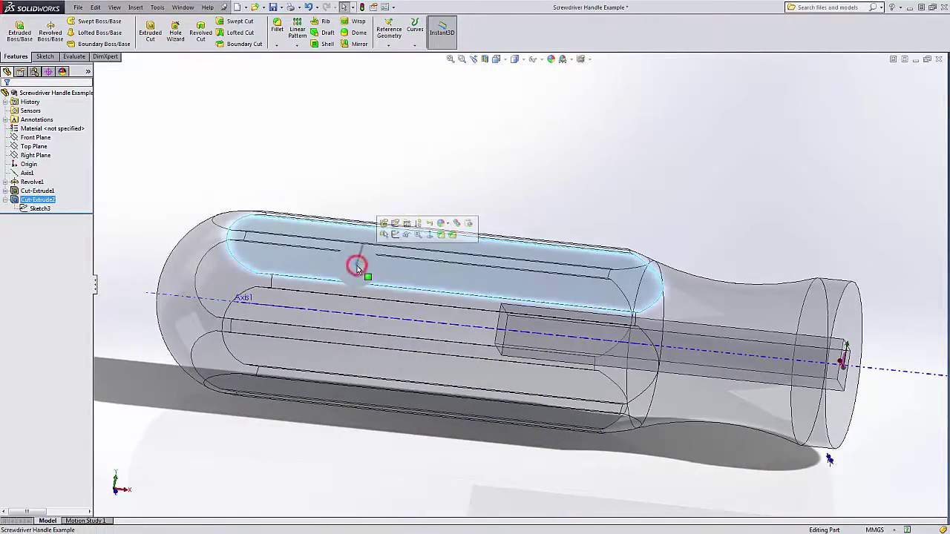
left_click(341, 356, "ctrl")
middle_click_drag(303, 450, 308, 443, "ctrl")
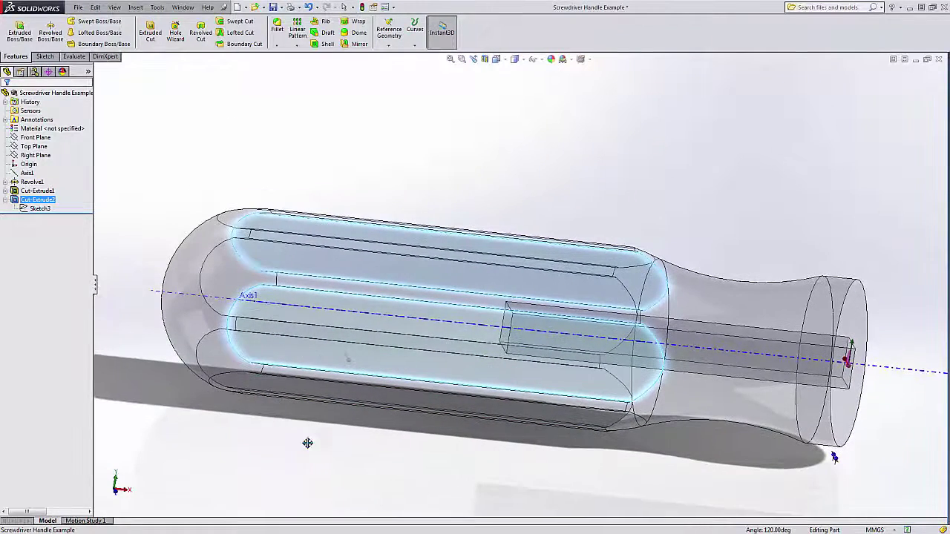
left_click(322, 391, "ctrl")
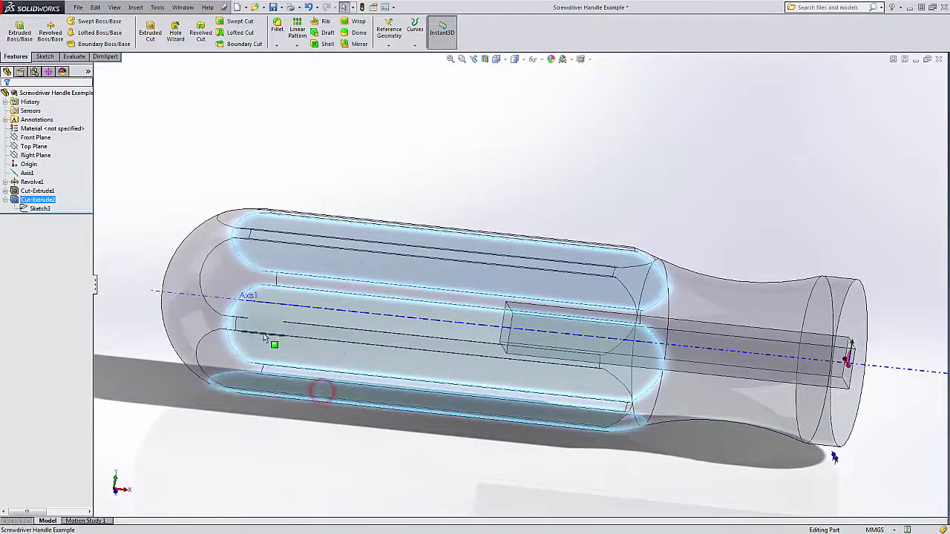
middle_click_drag(288, 338, 408, 275)
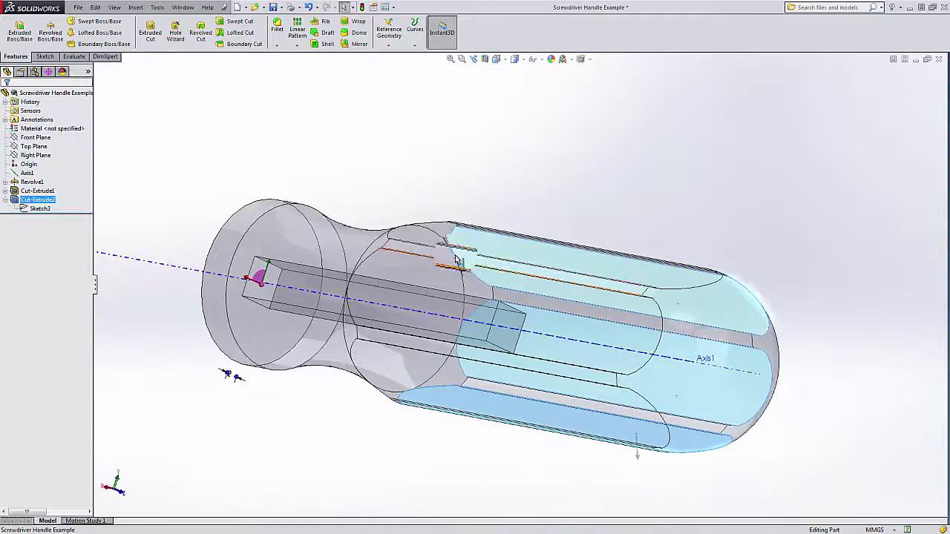
left_click(439, 235, "ctrl")
left_click(418, 274, "ctrl")
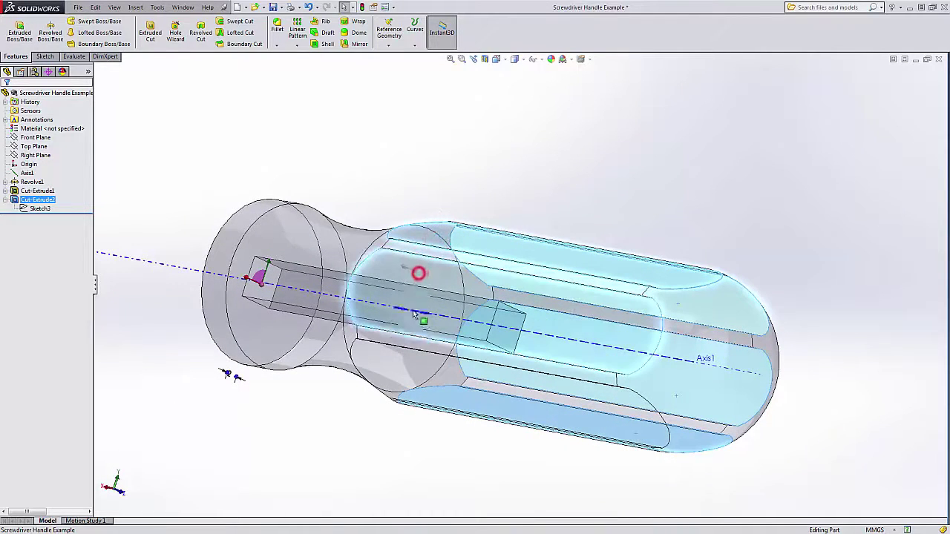
left_click(400, 363, "ctrl")
Step: Apply a face-level pure red appearance (255, 0, 0) to the selected grip faces
right_click(416, 364)
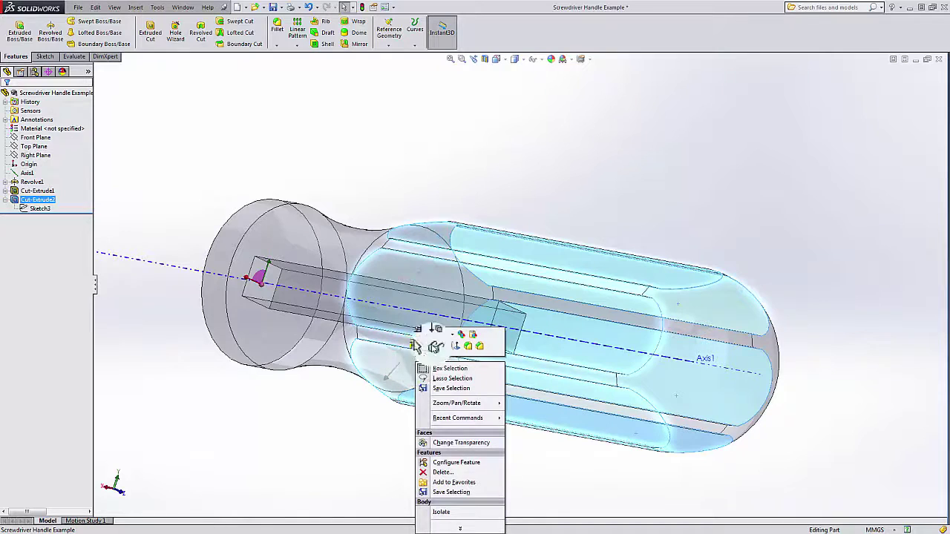
left_click(446, 338)
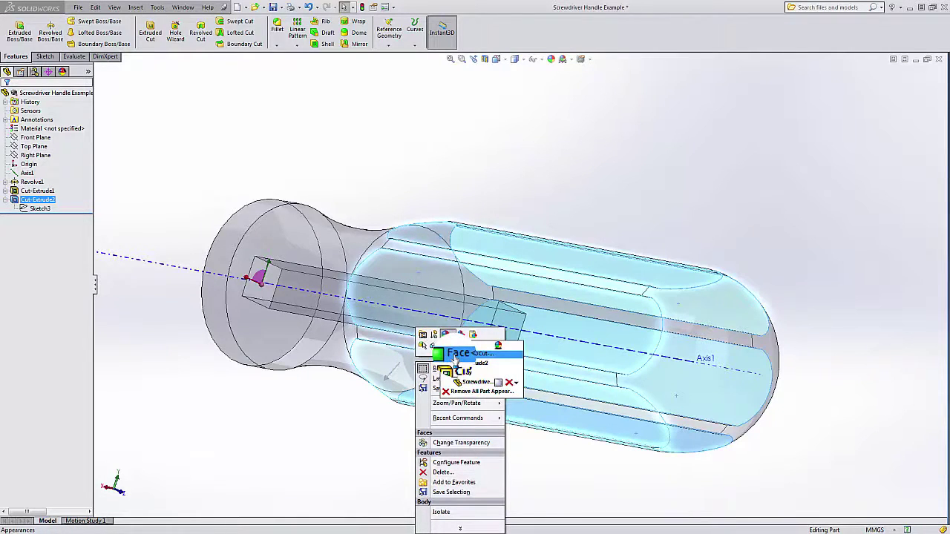
left_click(471, 356)
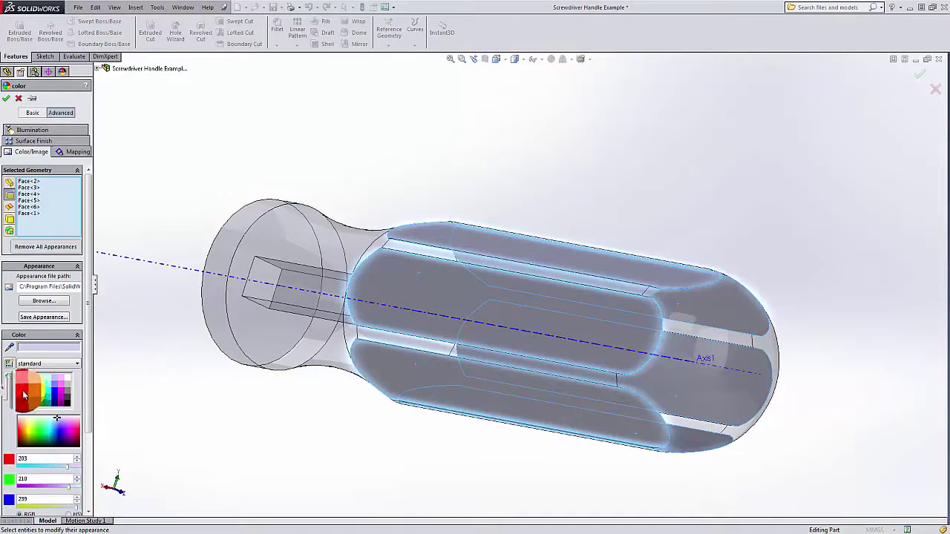
left_click(24, 387)
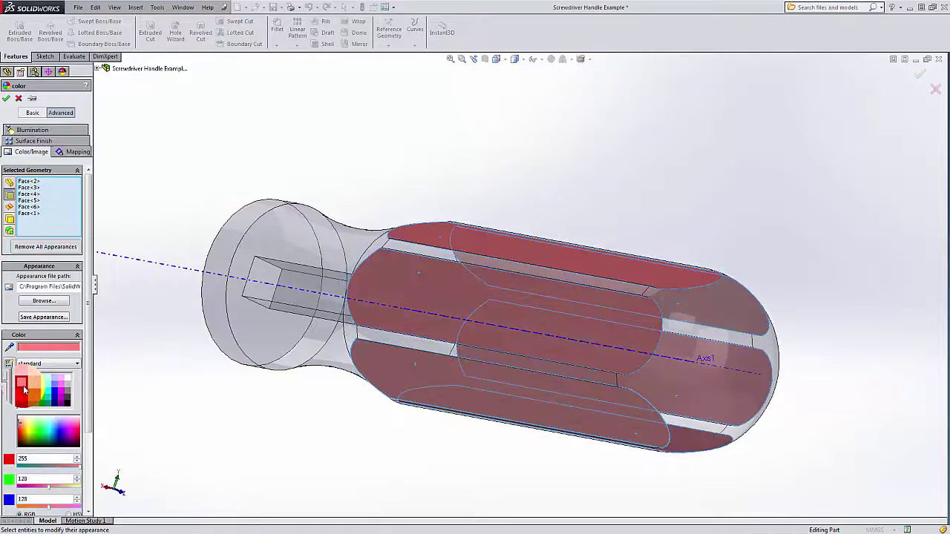
left_click(25, 394)
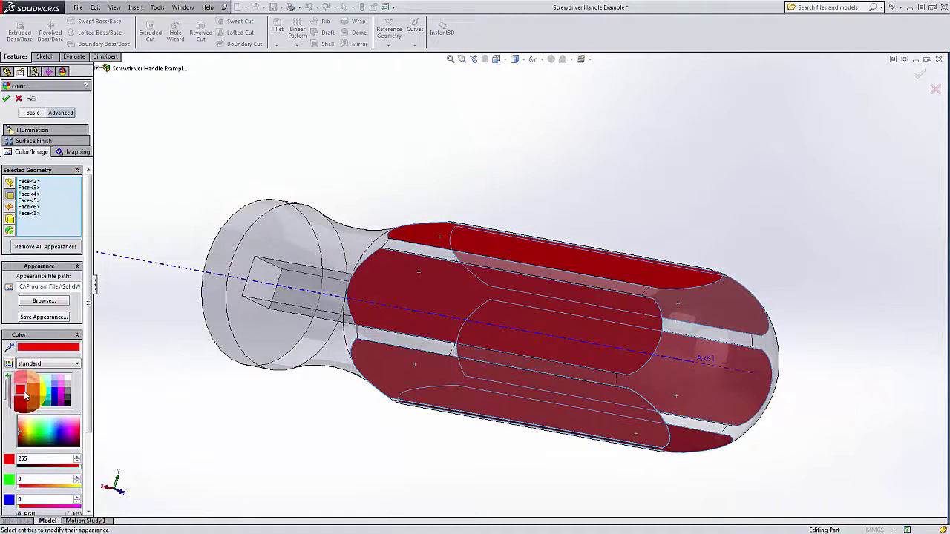
left_click(8, 99)
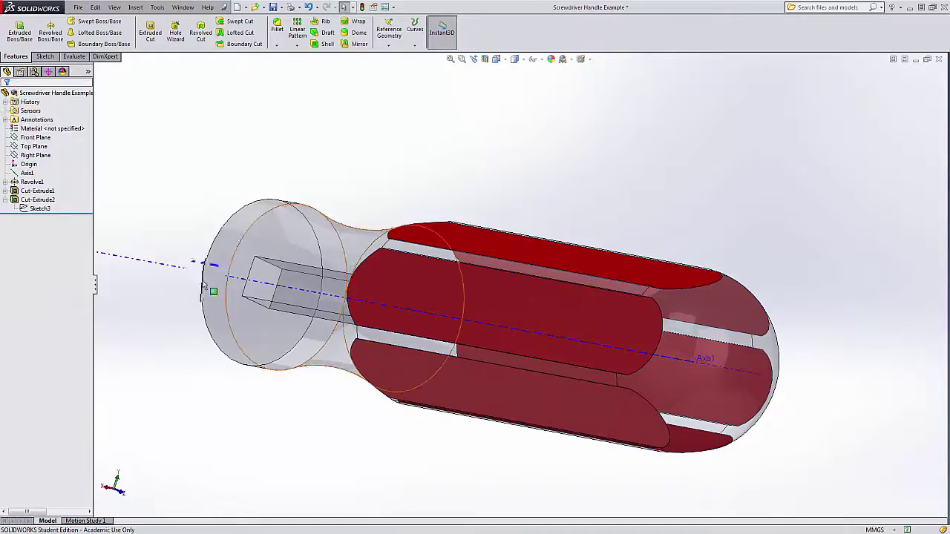
Step: Give the revolved neck faces a face-level blue appearance (0, 0, 255) and inspect the colours
middle_click_drag(190, 331, 431, 418)
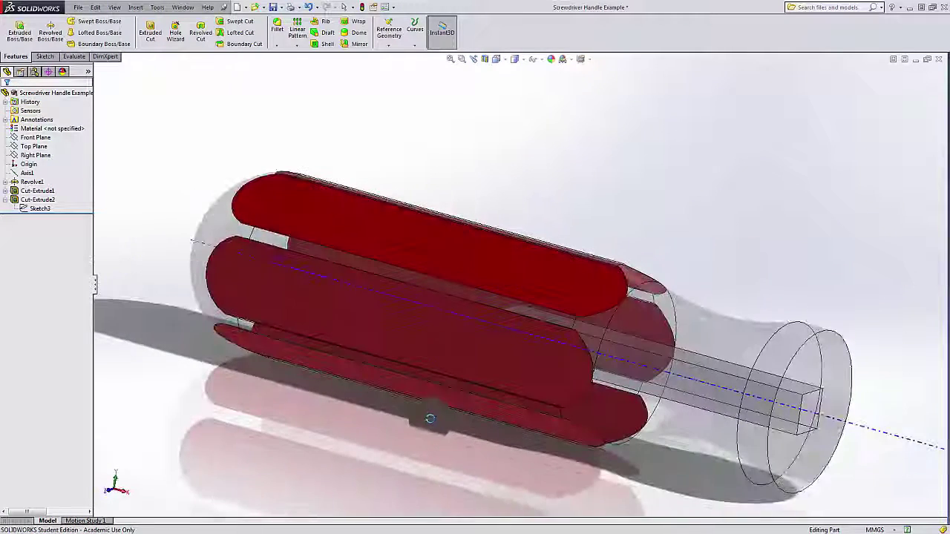
left_click(708, 329)
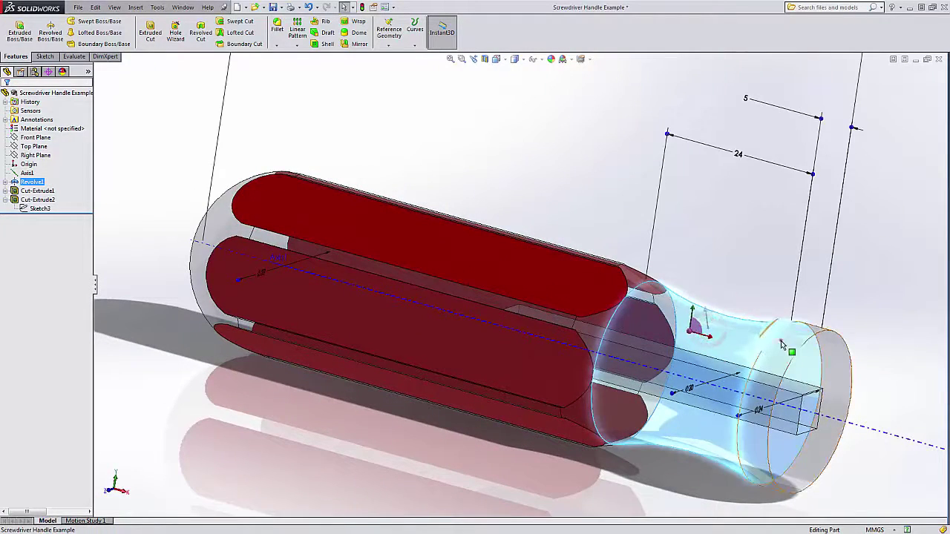
right_click(748, 346)
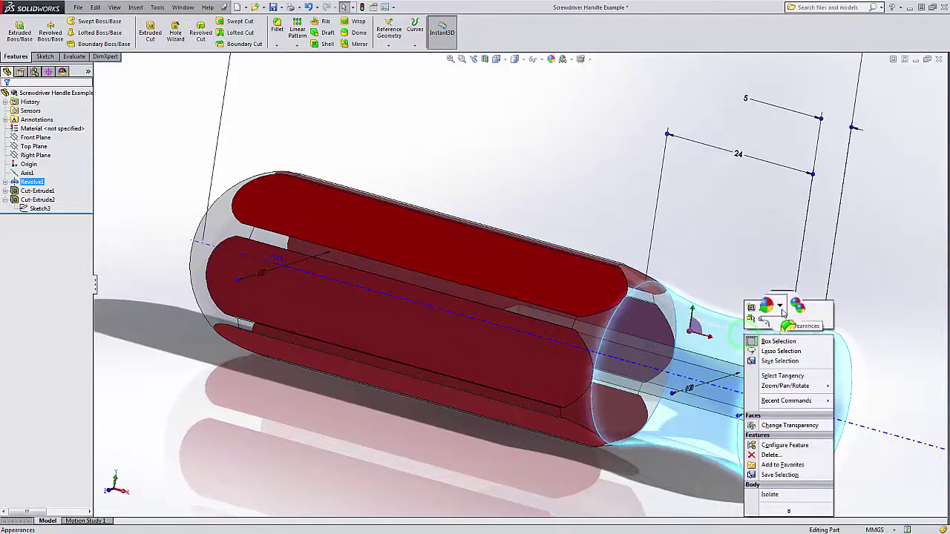
left_click(779, 311)
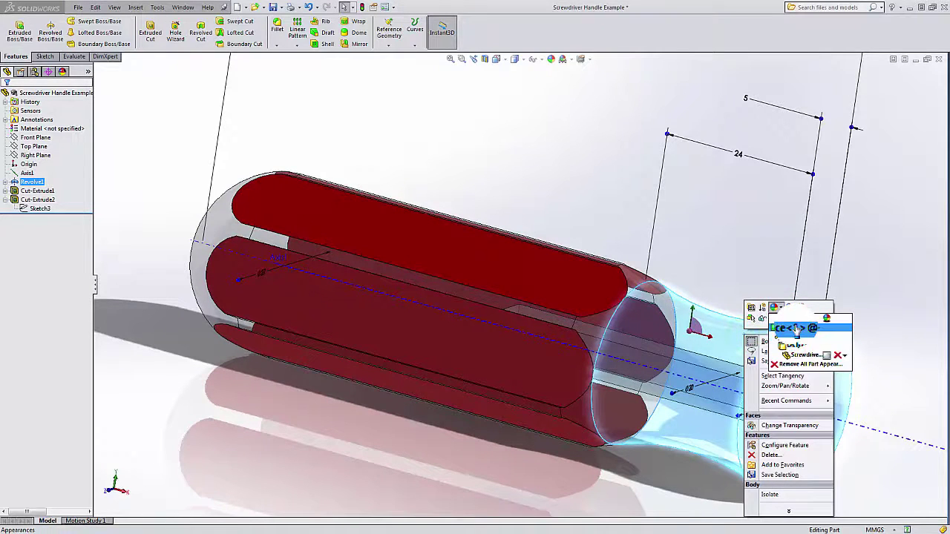
left_click(796, 326)
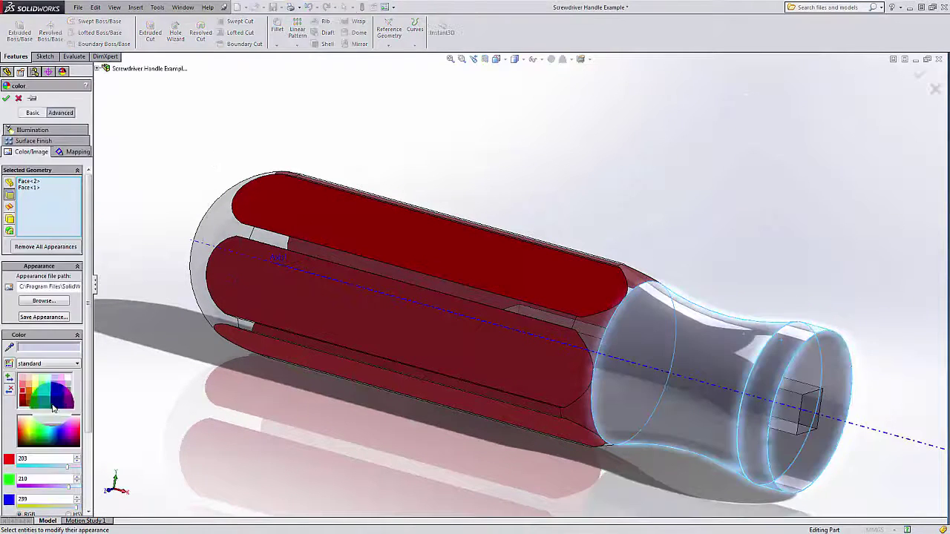
left_click(54, 391)
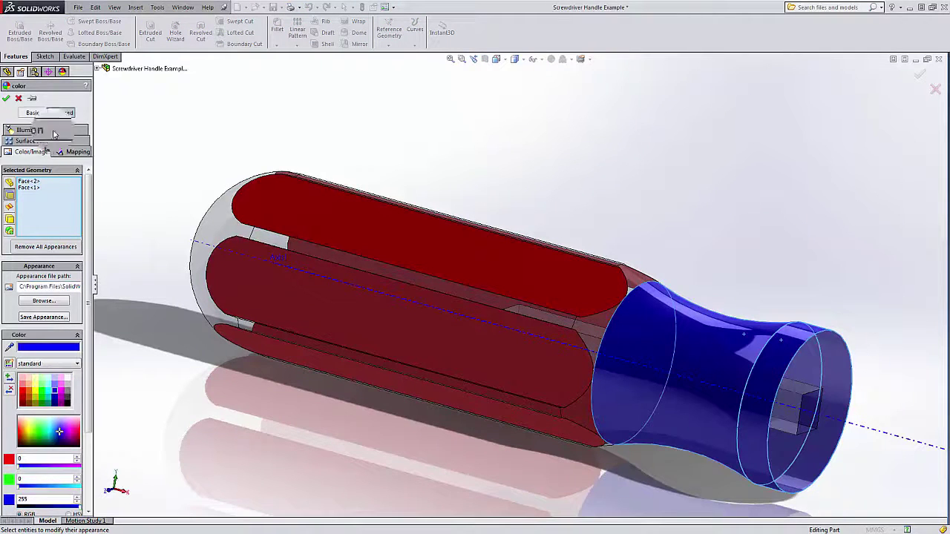
left_click(7, 99)
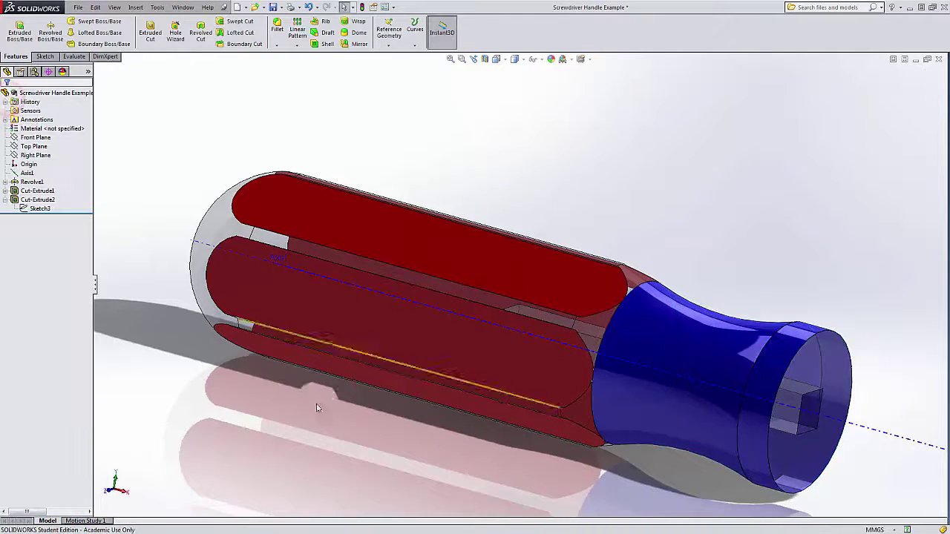
scroll(416, 434, "up", 3)
mouse_move(408, 394)
middle_mouse_down()
mouse_move(358, 383)
mouse_move(414, 409)
middle_mouse_up()
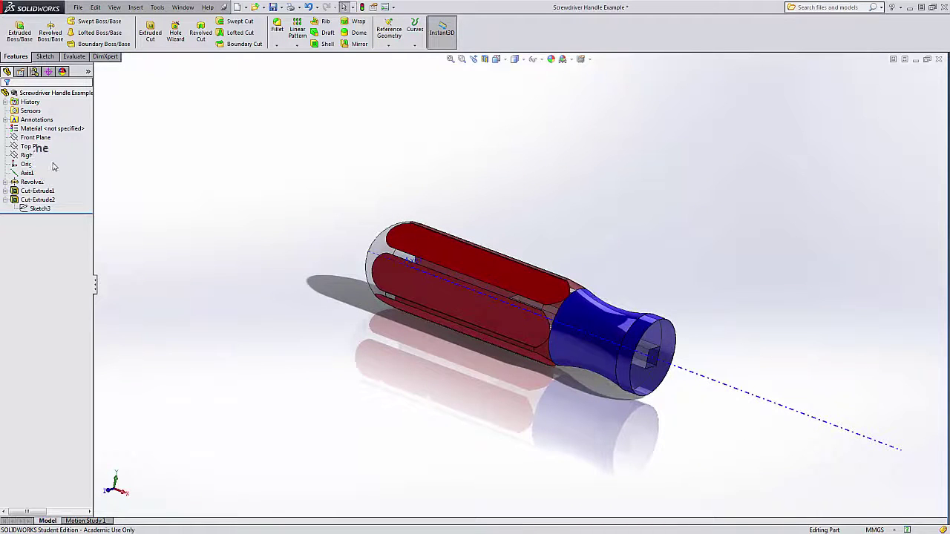
right_click(27, 173)
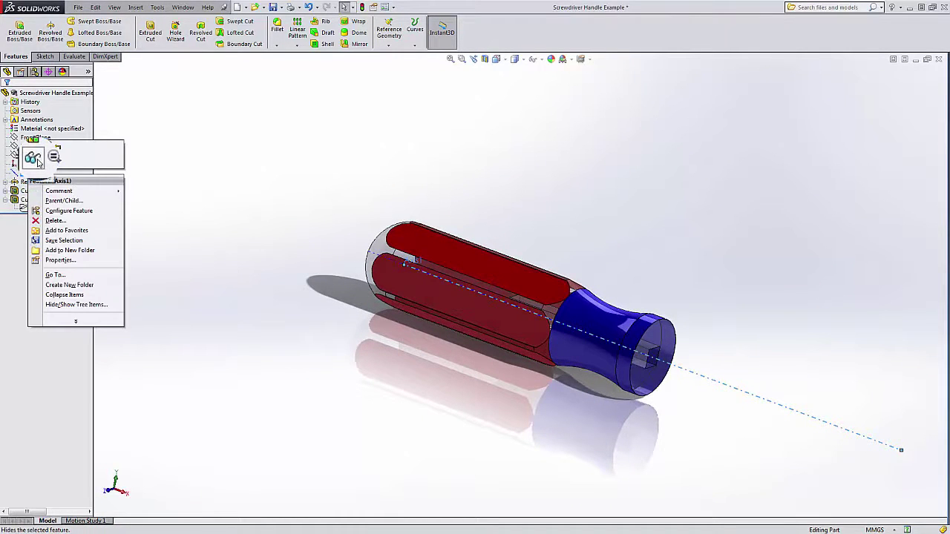
Step: Hide Axis1 and turn off Temporary Axes display, then view the handle end-on
left_click(33, 158)
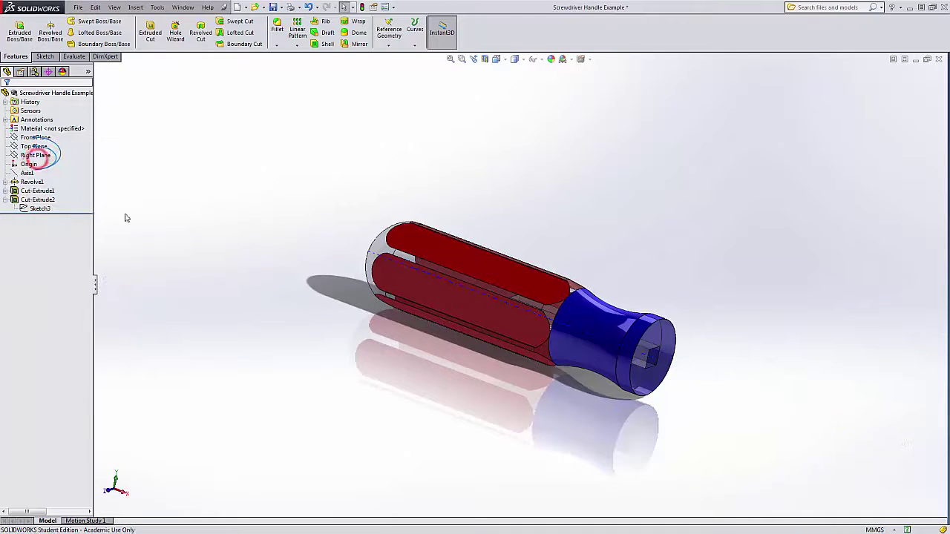
middle_click_drag(293, 260, 255, 211)
left_click(114, 7)
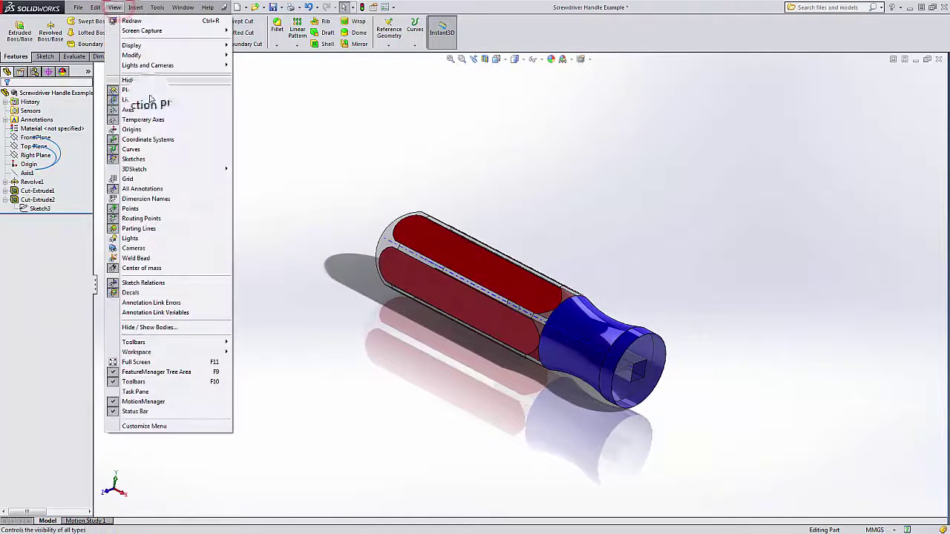
left_click(154, 120)
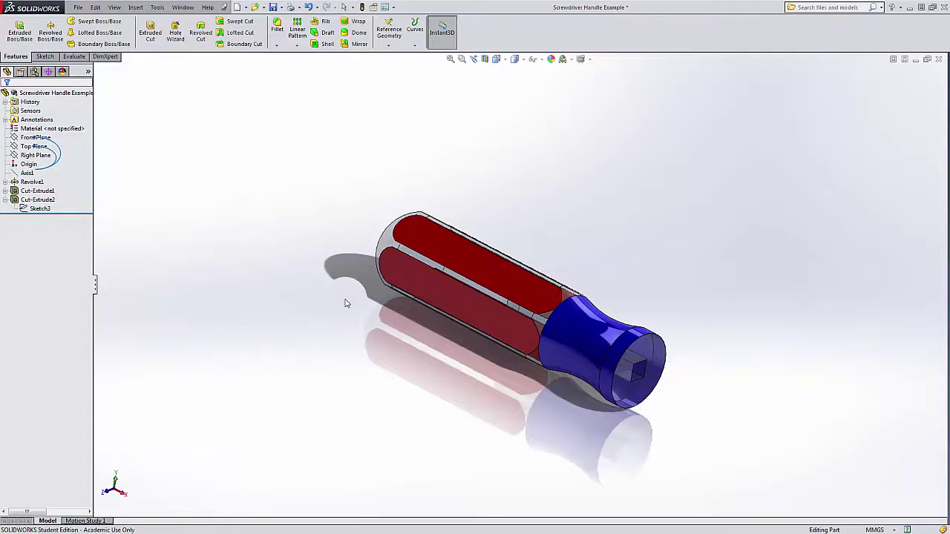
middle_click_drag(345, 303, 529, 301)
scroll(529, 301, "up", 2)
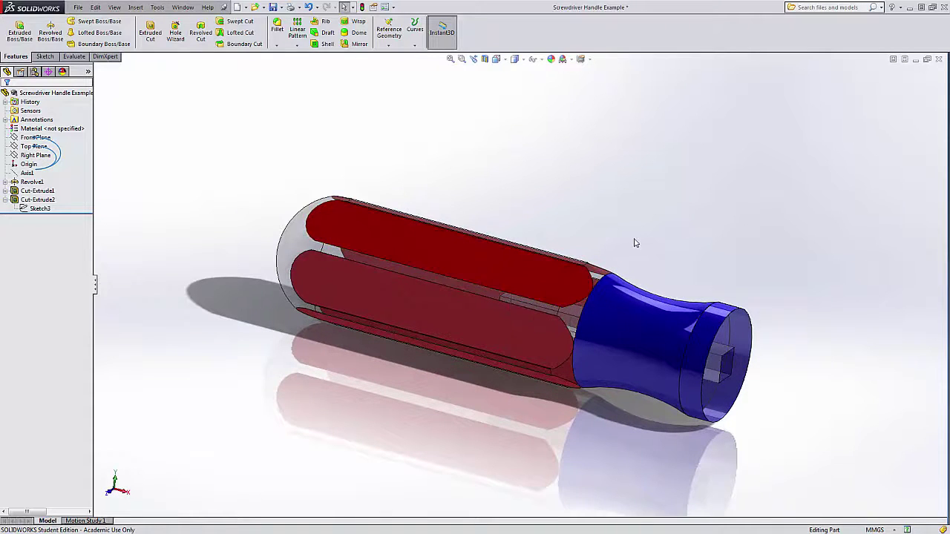
scroll(634, 243, "down", 2)
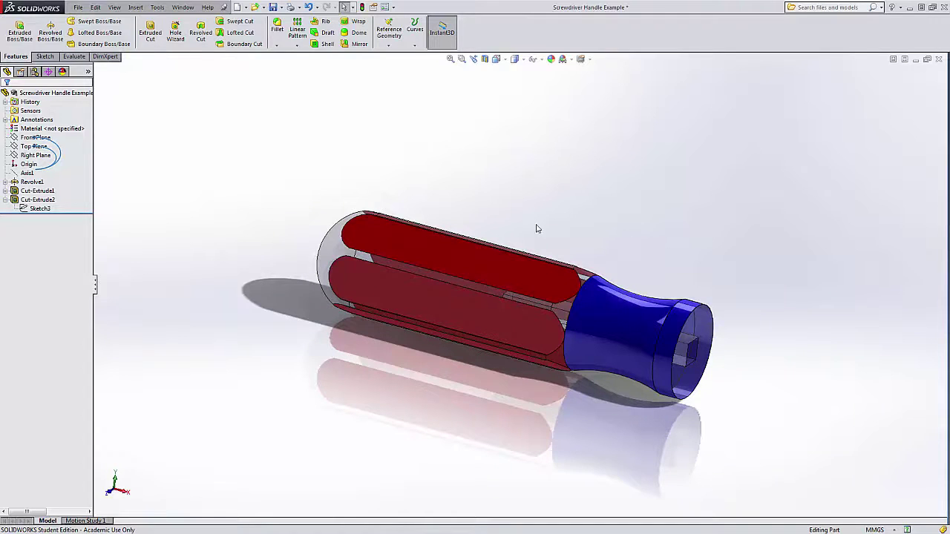
Step: Expand Revolve1 and open its Sketch1 for editing
left_click(29, 183)
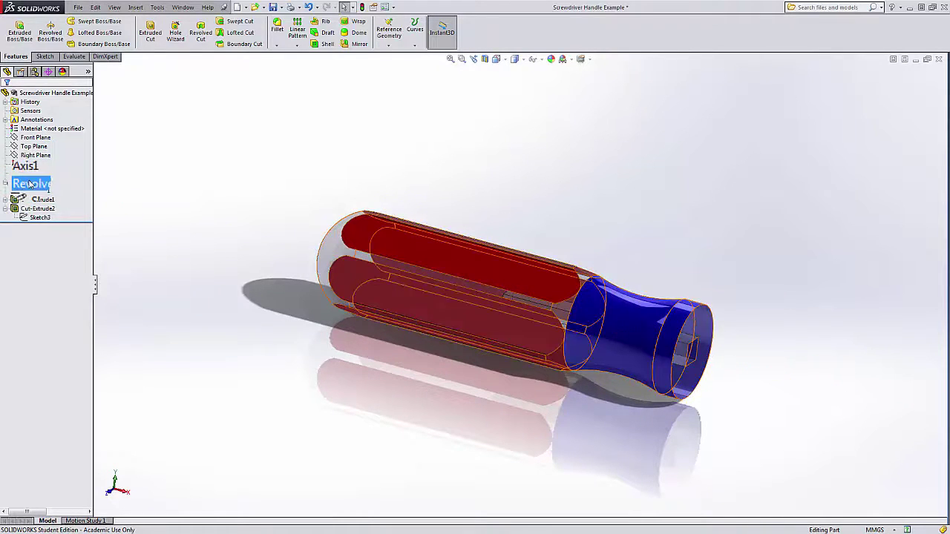
left_click(30, 184)
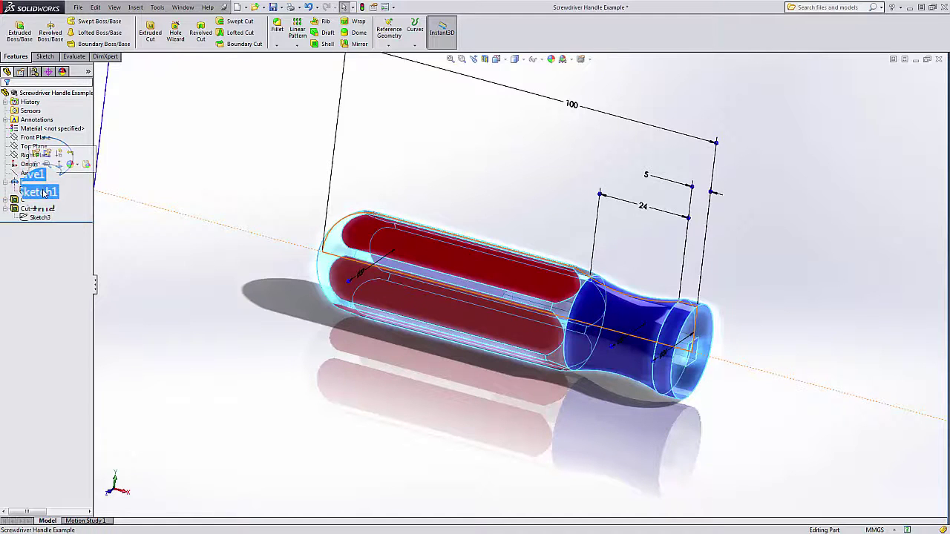
left_click(43, 192)
right_click(43, 192)
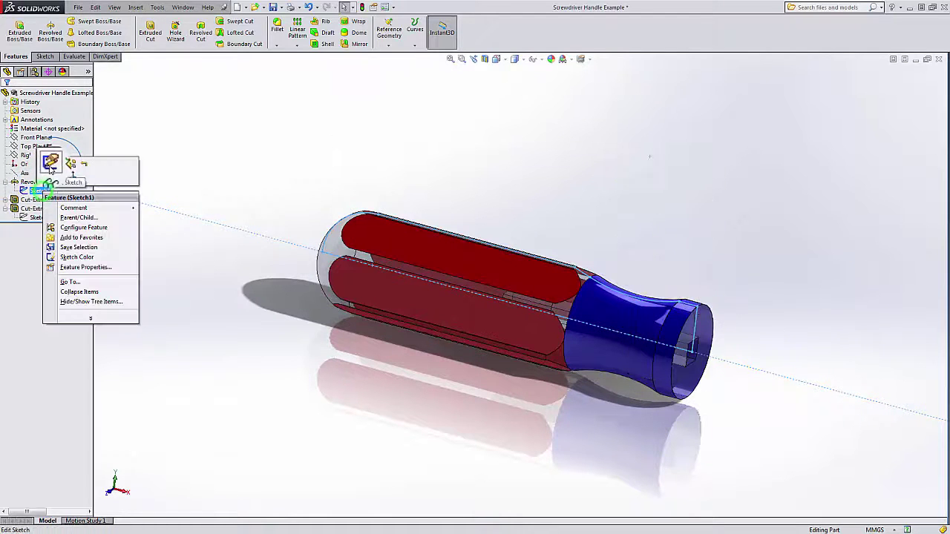
left_click(56, 165)
Step: Zoom to fit, place the 24 groove dimension, and exit Sketch1 to rebuild the handle
middle_click_drag(261, 307, 280, 271)
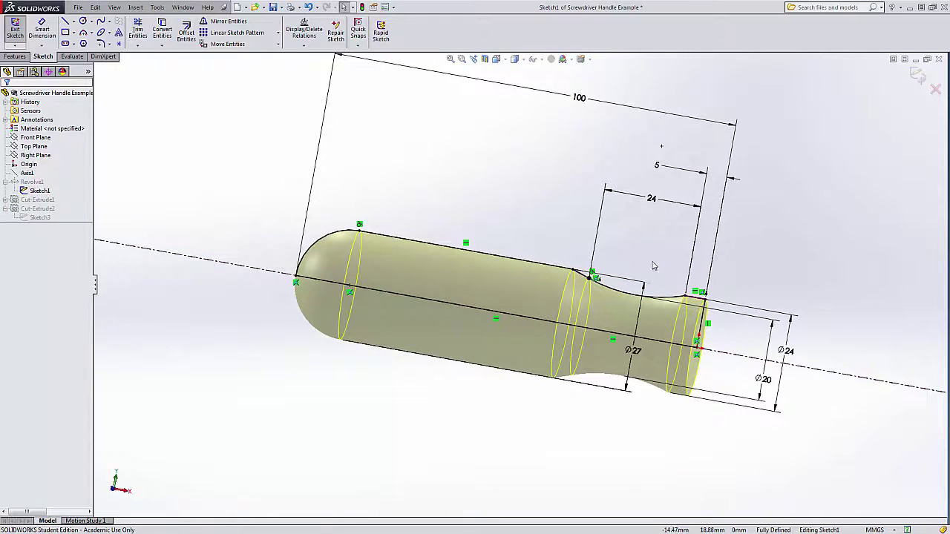
mouse_move(642, 260)
middle_mouse_down()
mouse_move(641, 241)
mouse_move(660, 253)
mouse_move(637, 274)
middle_mouse_up()
scroll(646, 268, "down", 4)
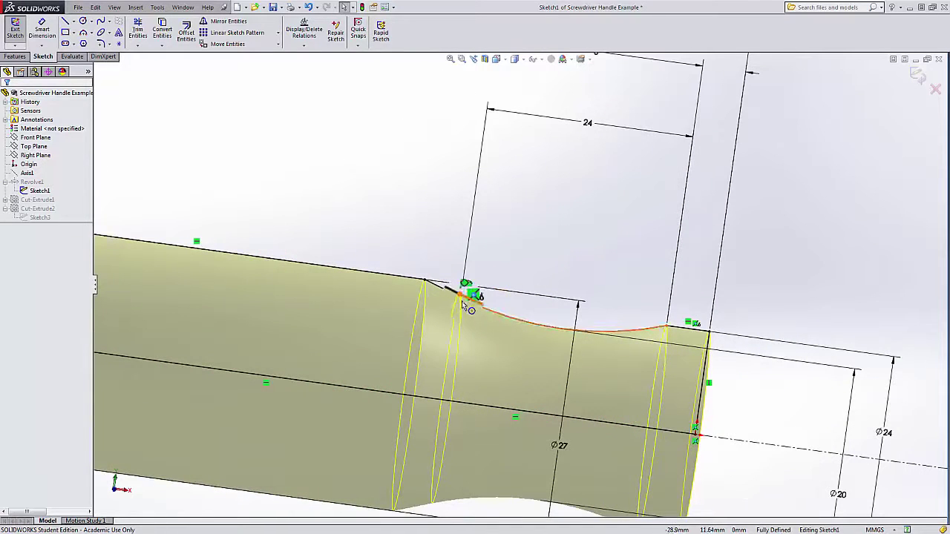
key("f")
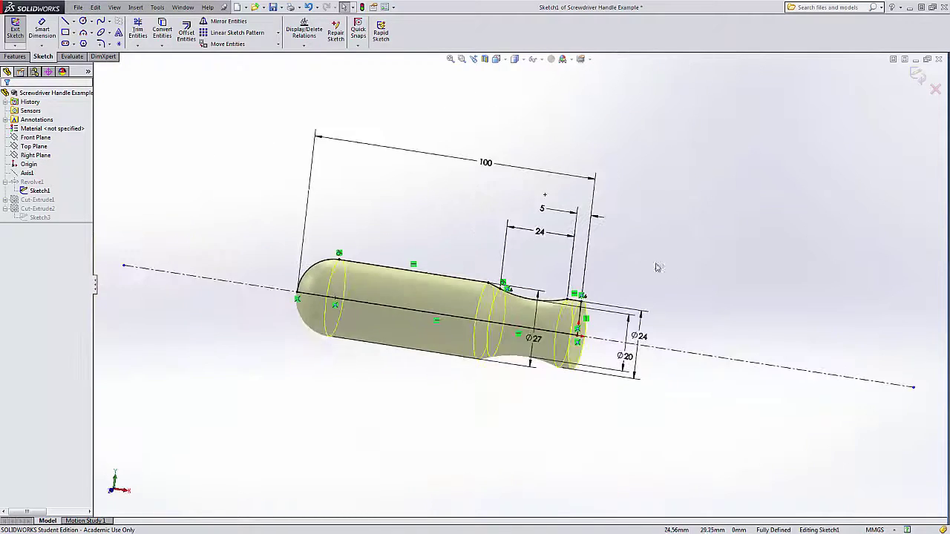
left_click(533, 233)
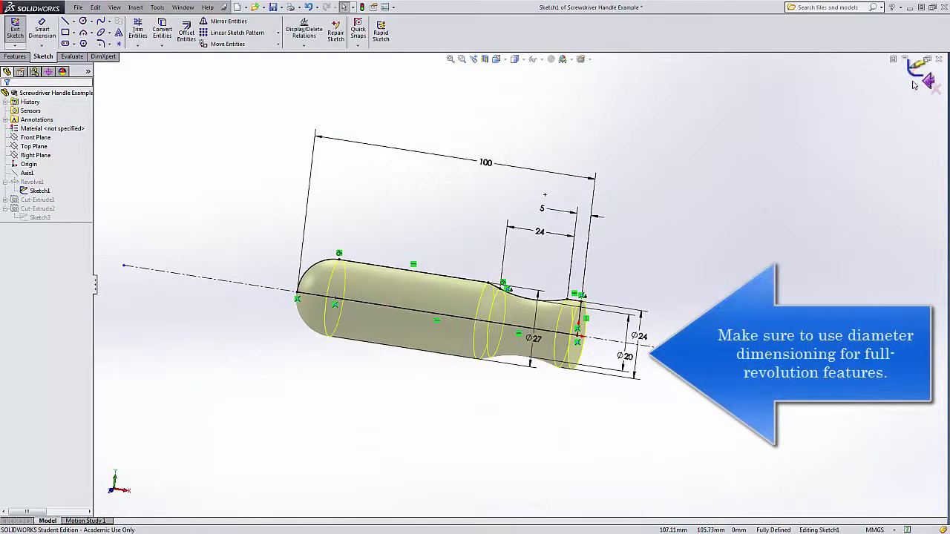
left_click(915, 77)
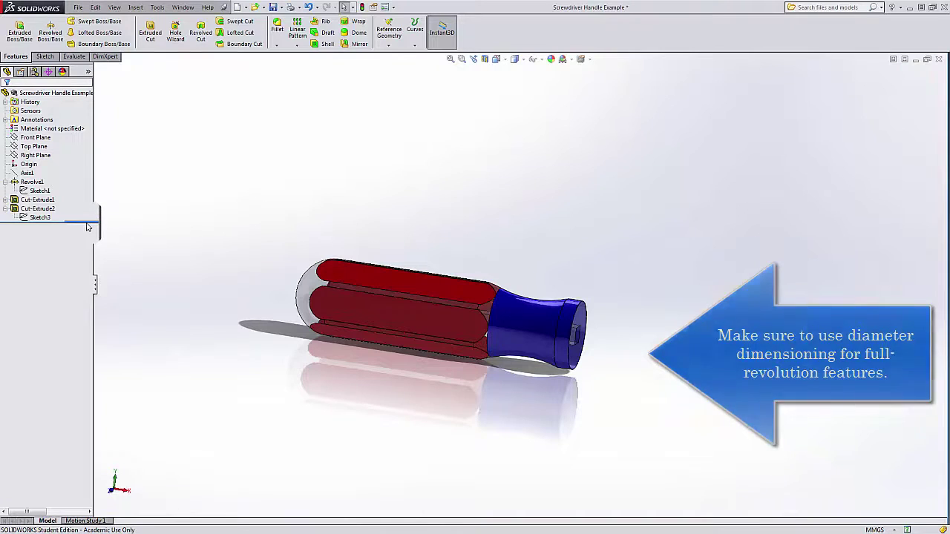
Step: Roll the history back before both cuts, then forward to just after Cut-Extrude1
left_click_drag(86, 221, 89, 198)
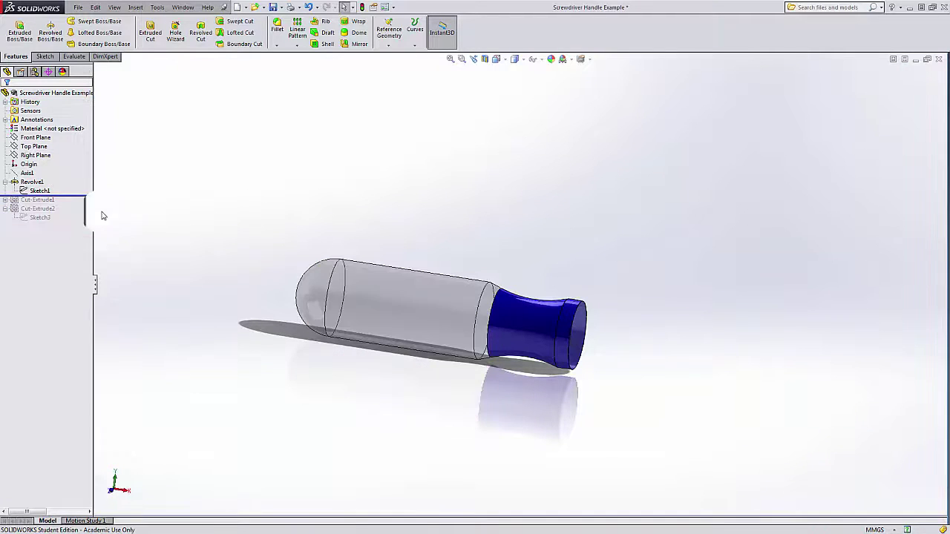
mouse_move(324, 185)
middle_mouse_down()
mouse_move(269, 199)
mouse_move(274, 215)
mouse_move(328, 201)
middle_mouse_up()
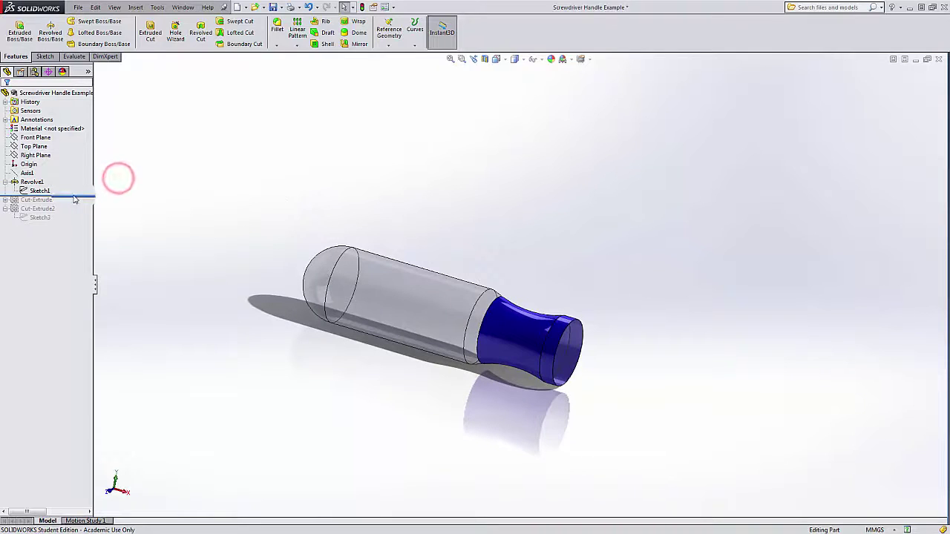
left_click_drag(73, 198, 11, 206)
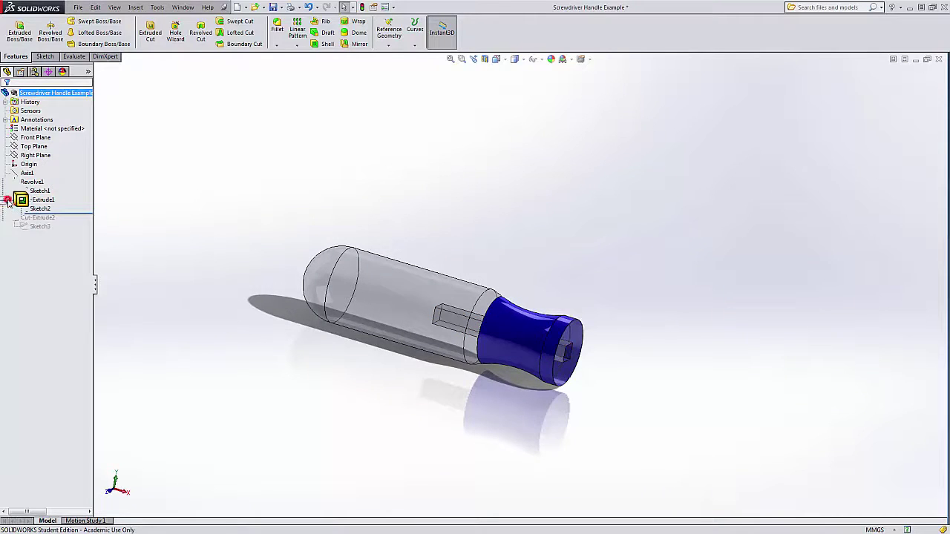
left_click(39, 209)
Step: Orbit the handle to inspect the square socket end and select Sketch2
middle_click_drag(327, 212, 307, 206)
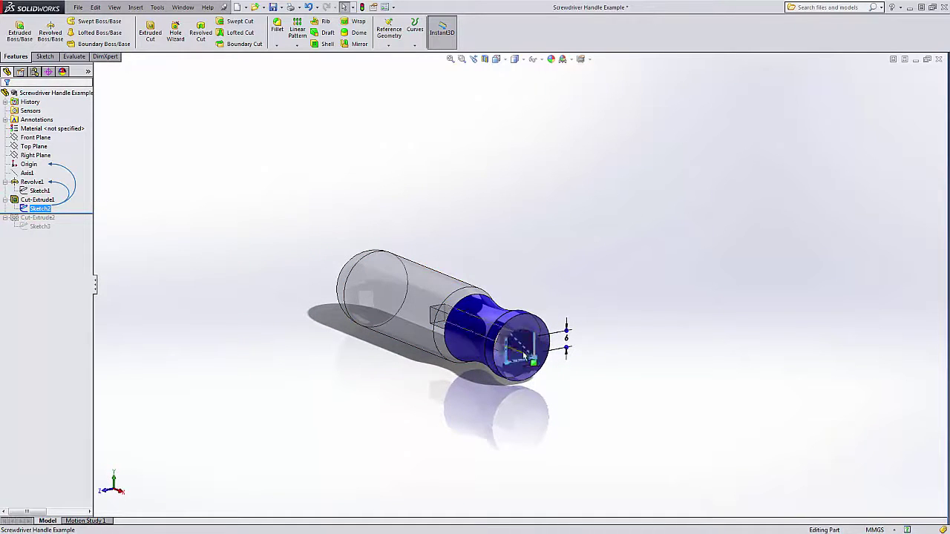
middle_click_drag(554, 271, 585, 280)
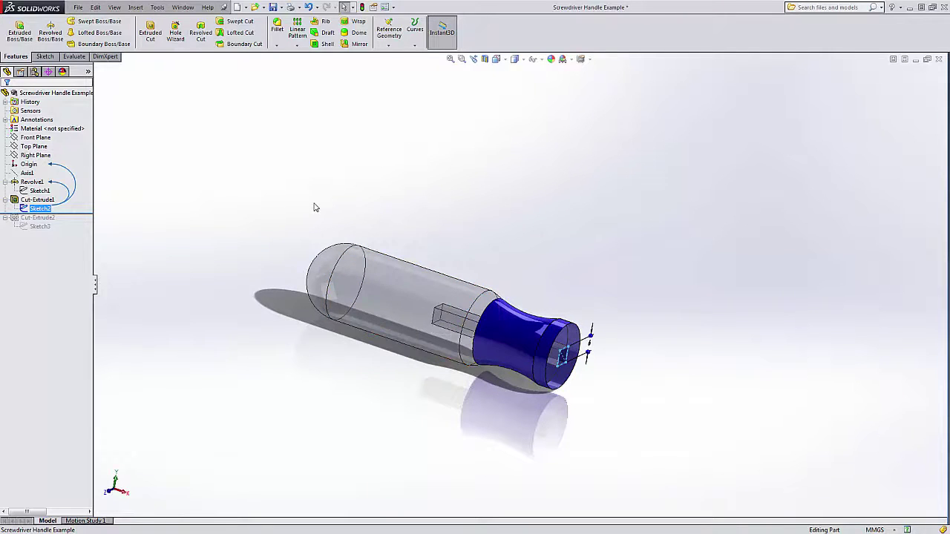
left_click(176, 189)
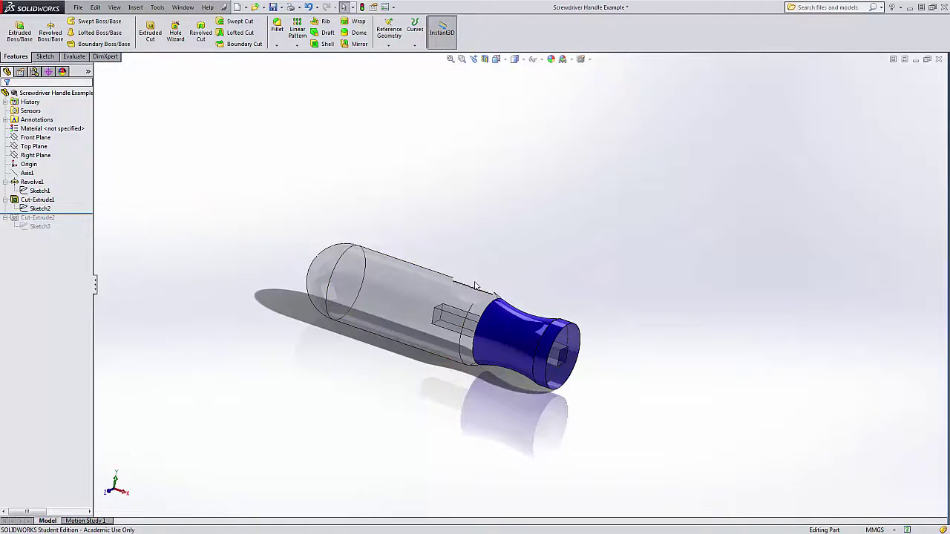
left_click(40, 209)
right_click(40, 208)
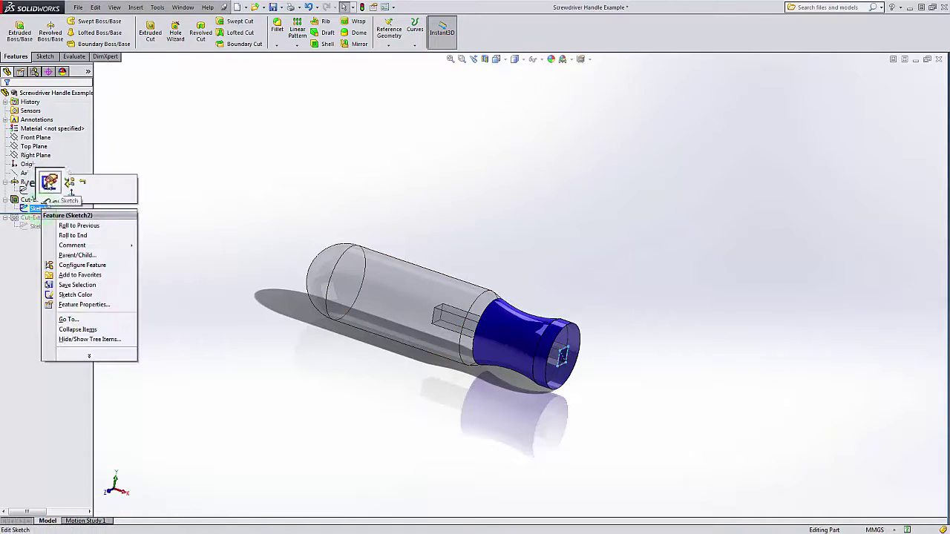
left_click(47, 182)
mouse_move(272, 251)
middle_mouse_down()
mouse_move(550, 330)
mouse_move(695, 325)
middle_mouse_up()
scroll(550, 330, "down", 5)
scroll(554, 330, "down", 4)
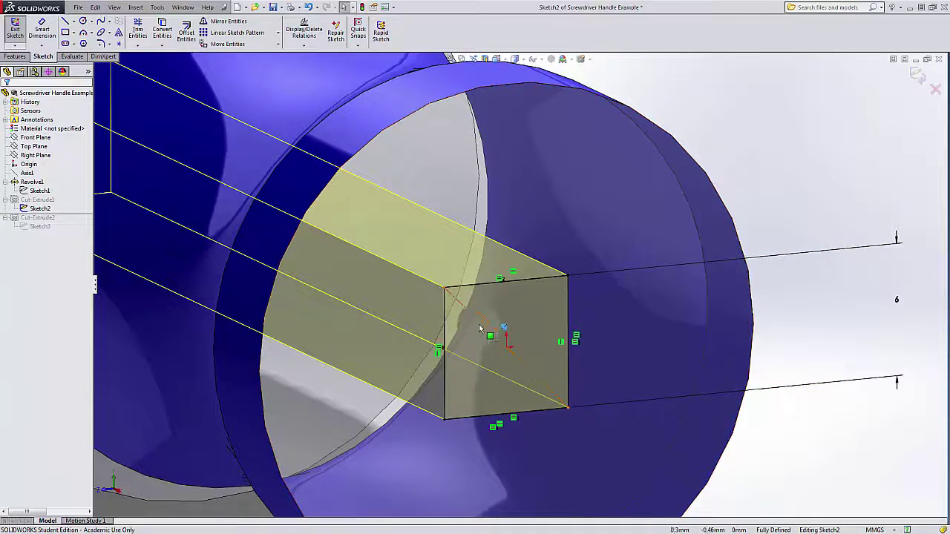
scroll(504, 327, "up", 10)
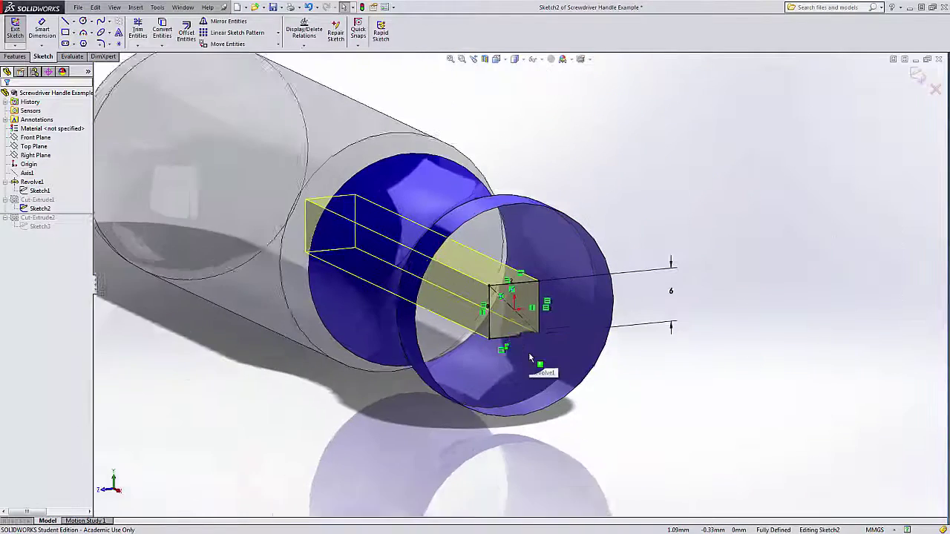
left_click(919, 78)
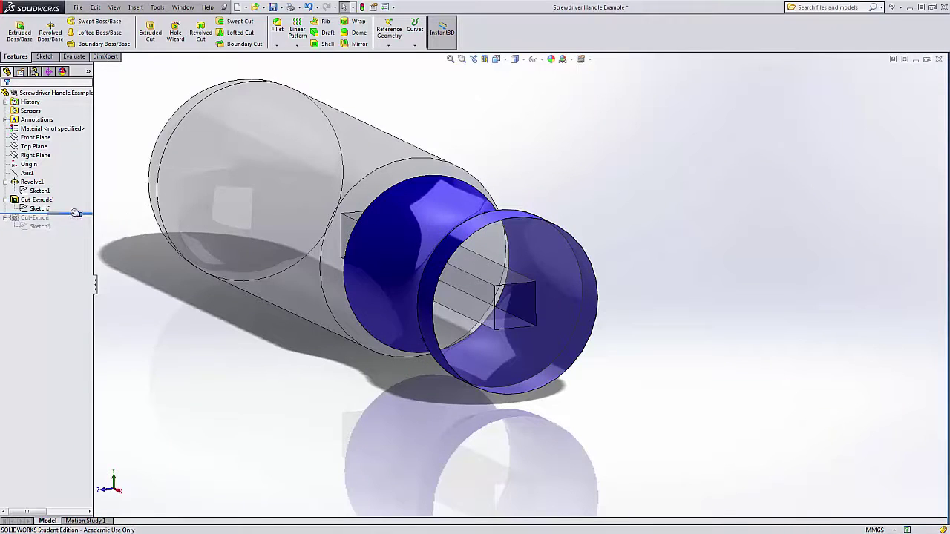
Step: Roll forward below Cut-Extrude2 and edit Sketch3 to review the hexagon sketch
left_click_drag(74, 214, 74, 229)
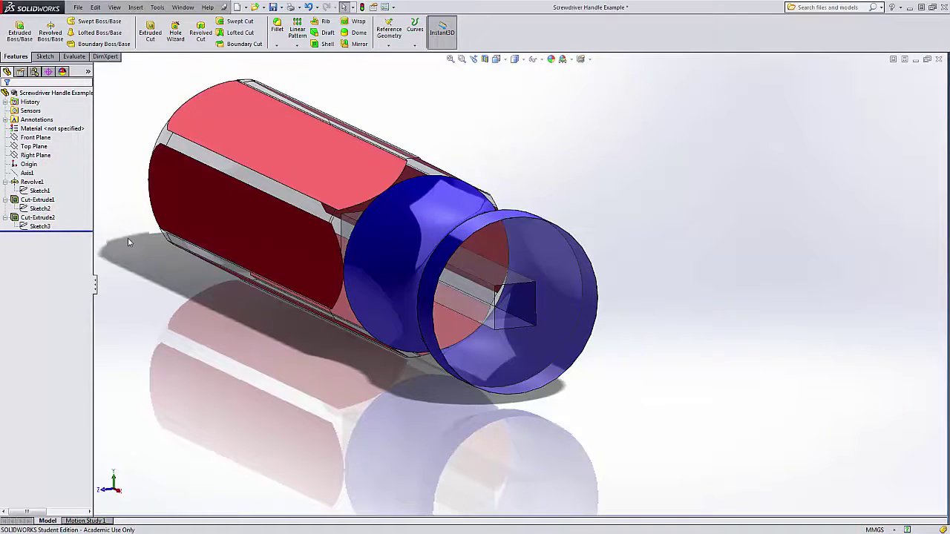
right_click(32, 227)
left_click(36, 195)
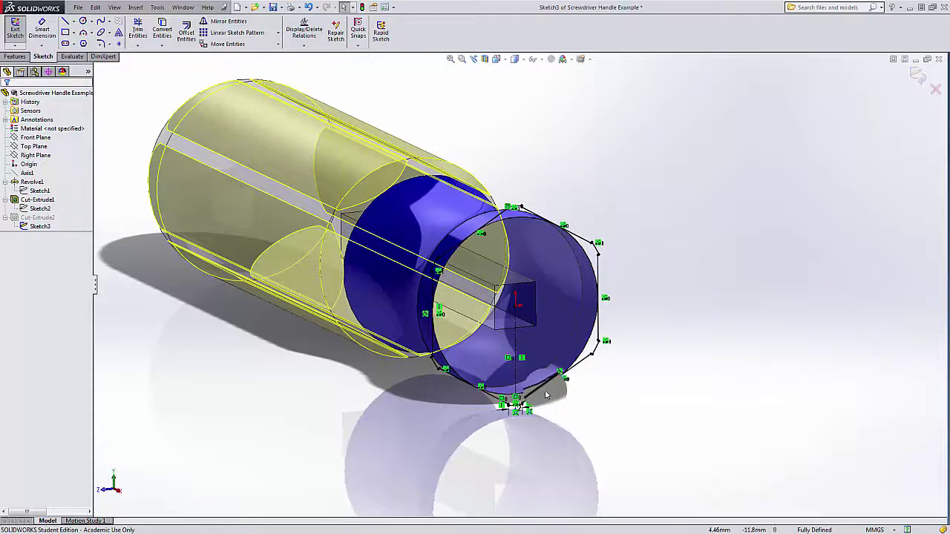
scroll(520, 407, "down", 8)
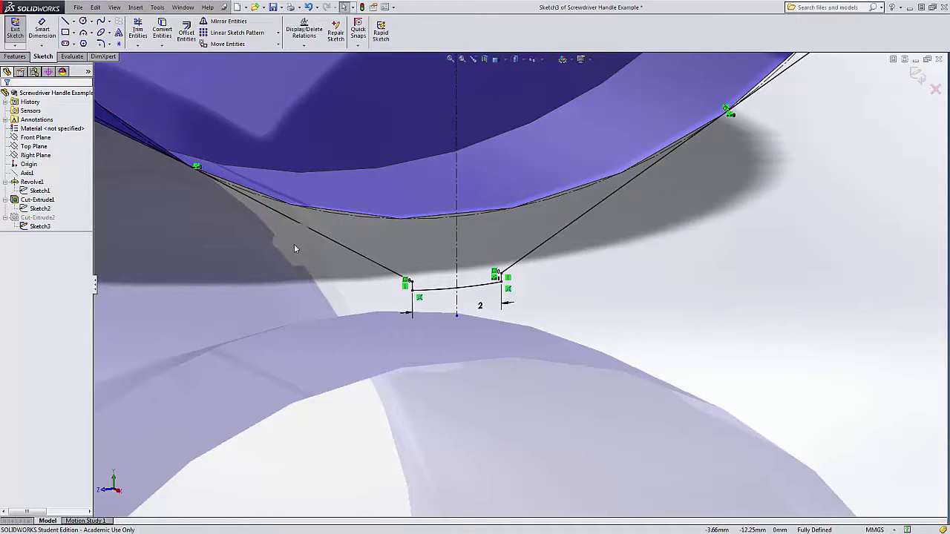
left_click(278, 35)
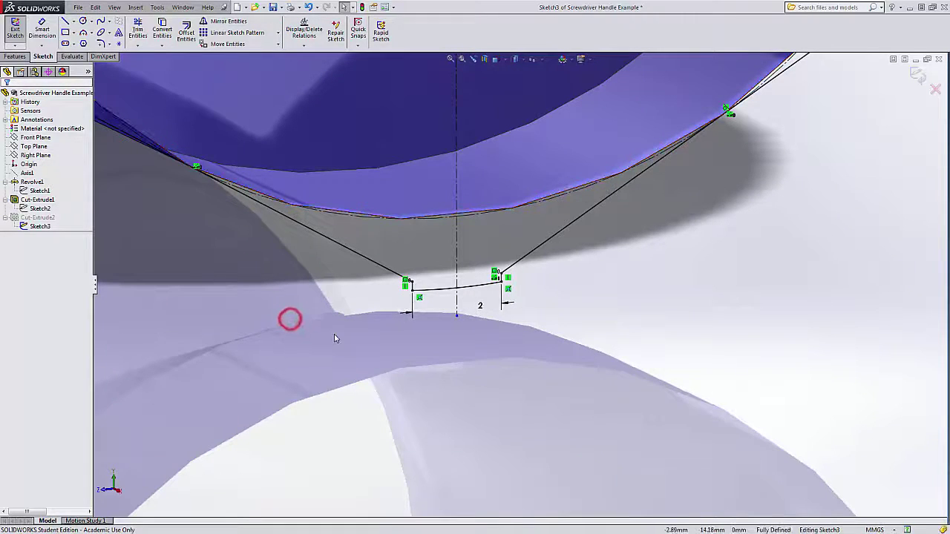
Step: Exit the hexagon sketch, then orbit and zoom to show the red grip flats
mouse_move(289, 318)
middle_mouse_down()
mouse_move(334, 339)
mouse_move(419, 210)
mouse_move(463, 202)
mouse_move(481, 177)
middle_mouse_up()
scroll(481, 177, "down", 4)
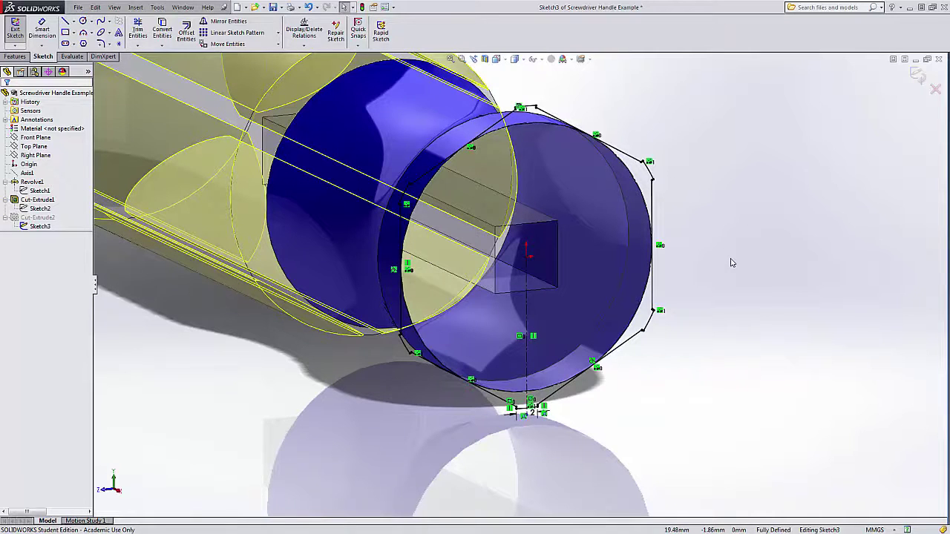
scroll(733, 280, "up", 3)
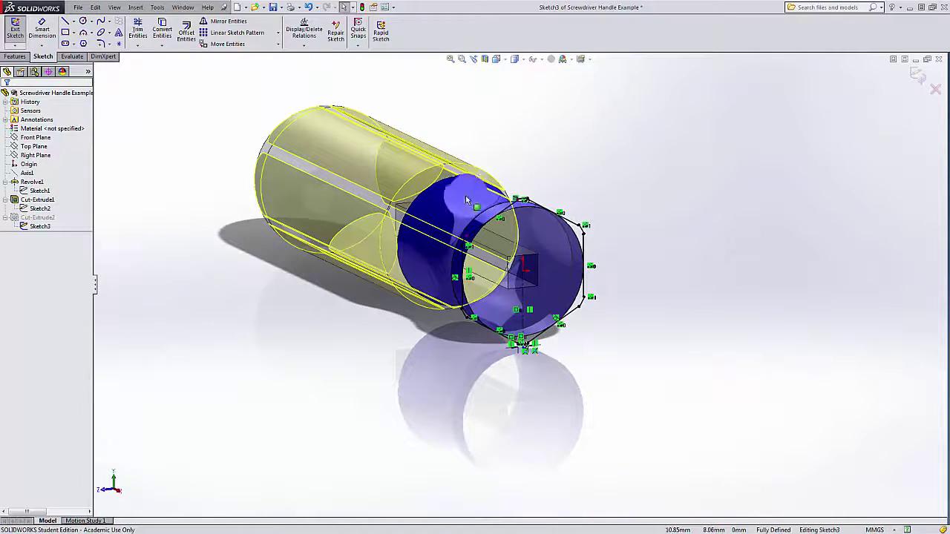
left_click(922, 80)
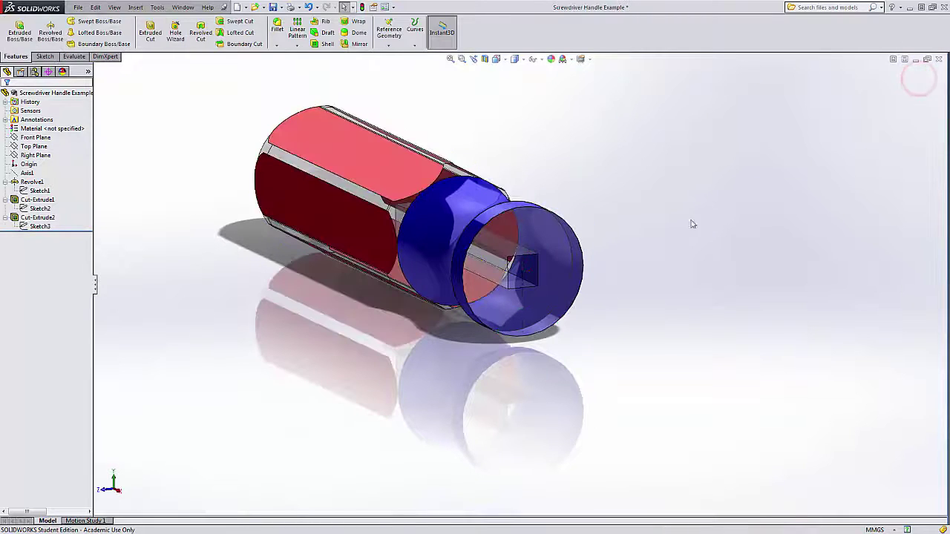
middle_click_drag(644, 280, 557, 290)
scroll(512, 279, "down", 2)
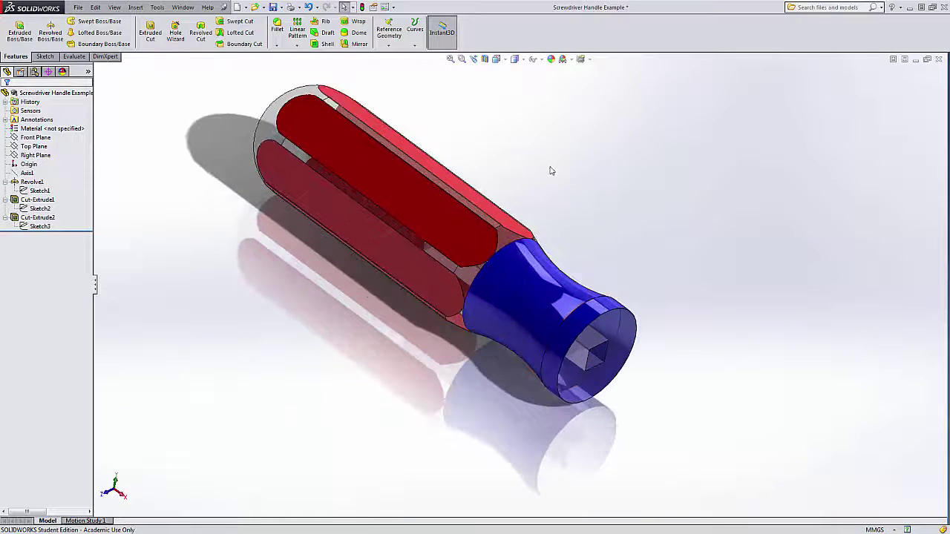